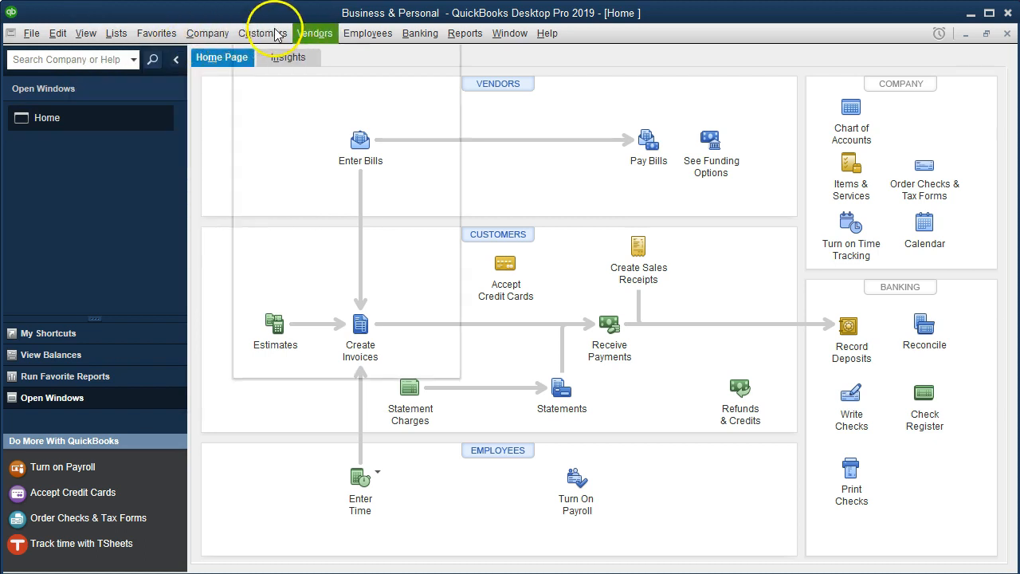
- Open the register for Checking Account 2894
mouse_move(413, 34)
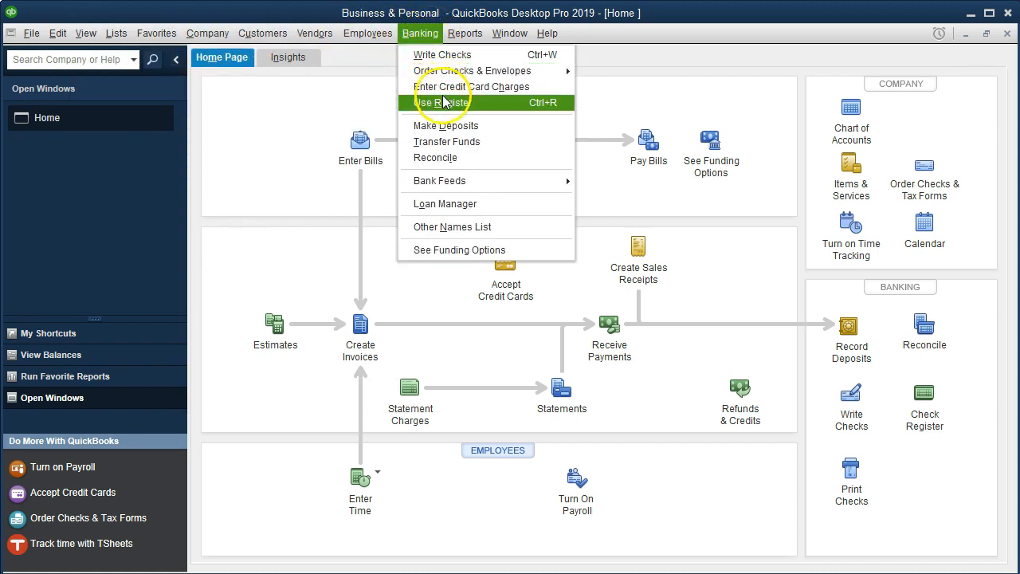
left_click(477, 106)
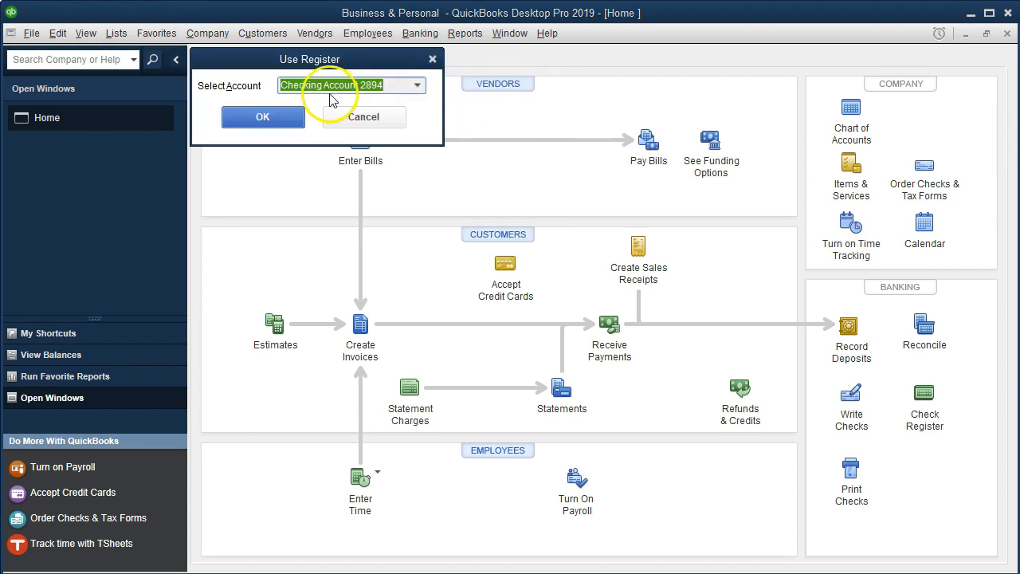
left_click(292, 116)
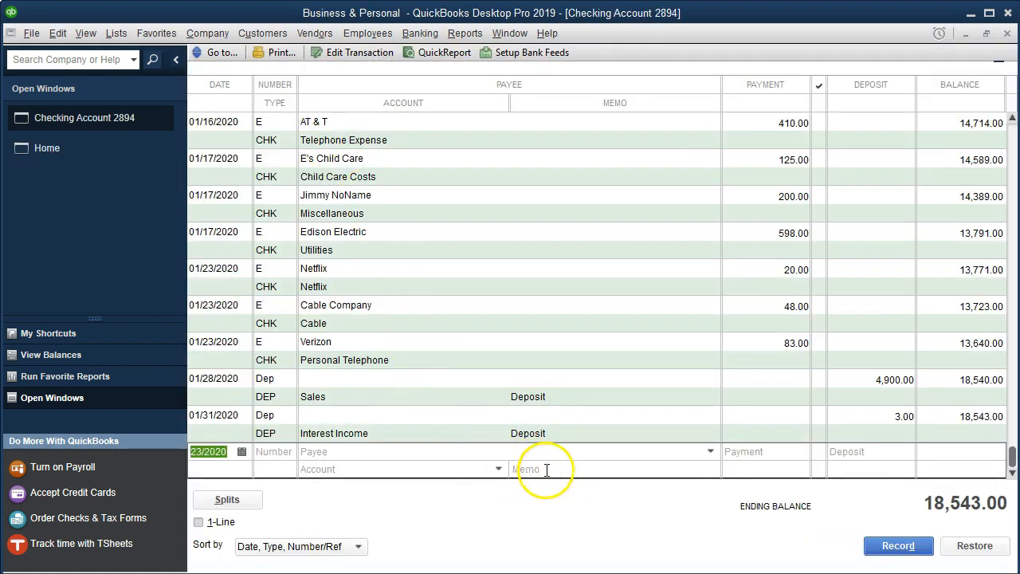
- Switch to the Jan Personal & Business Checking PDF and examine the late-January transactions still to be entered
left_click(645, 573)
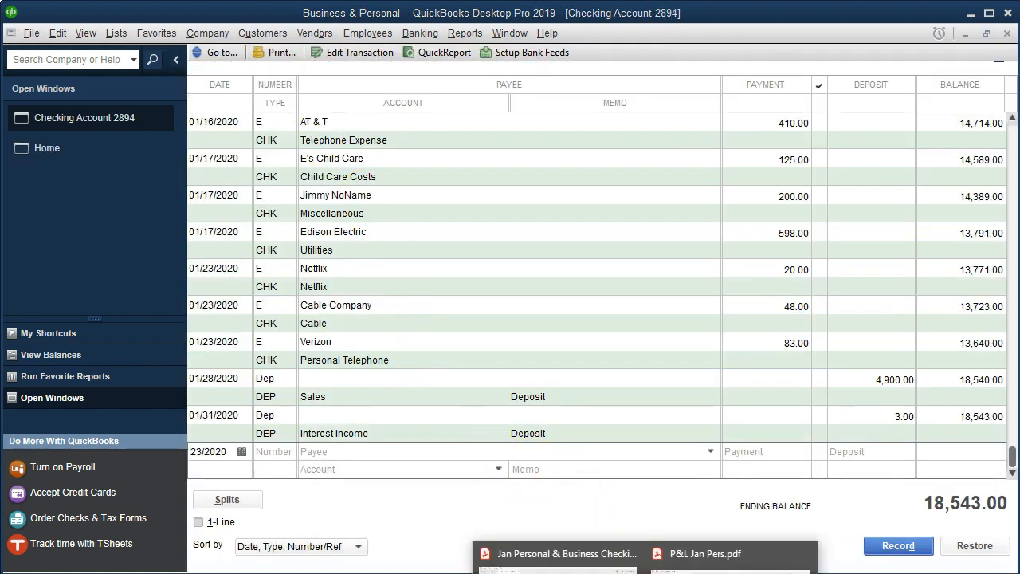
left_click(558, 558)
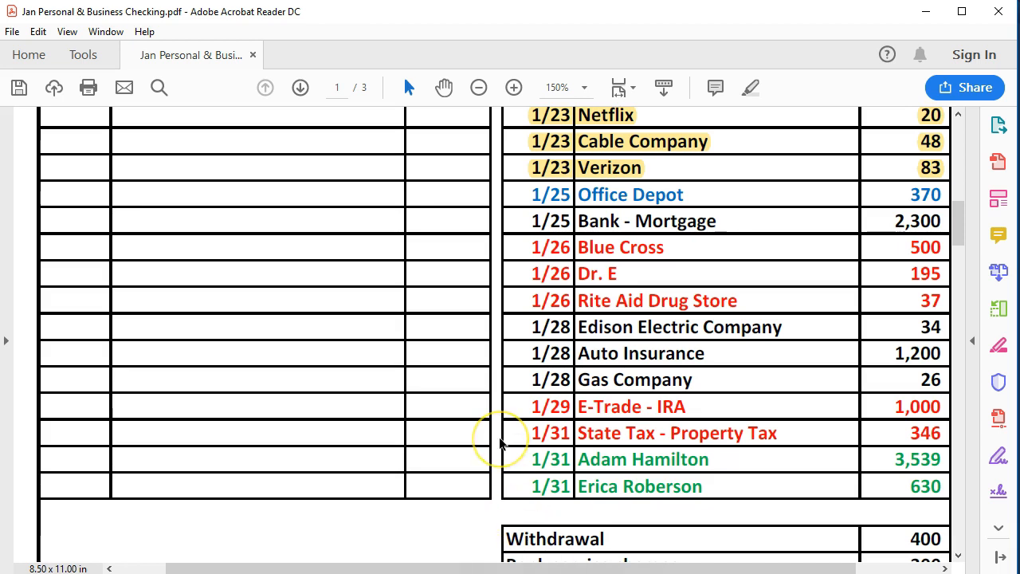
scroll(501, 442, "up", 10)
scroll(501, 442, "up", 5)
scroll(501, 443, "down", 3)
scroll(500, 443, "down", 6)
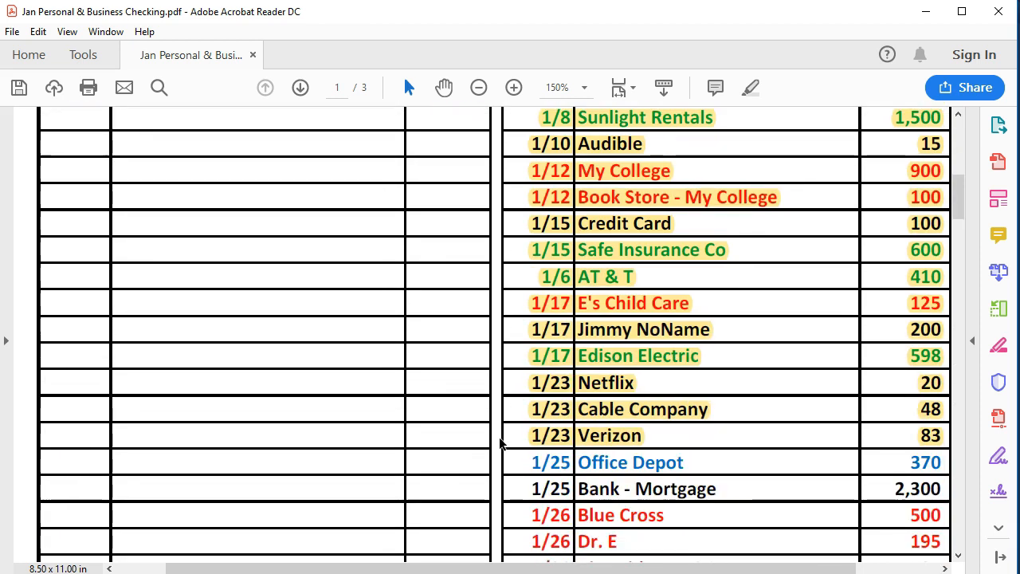
scroll(500, 443, "down", 4)
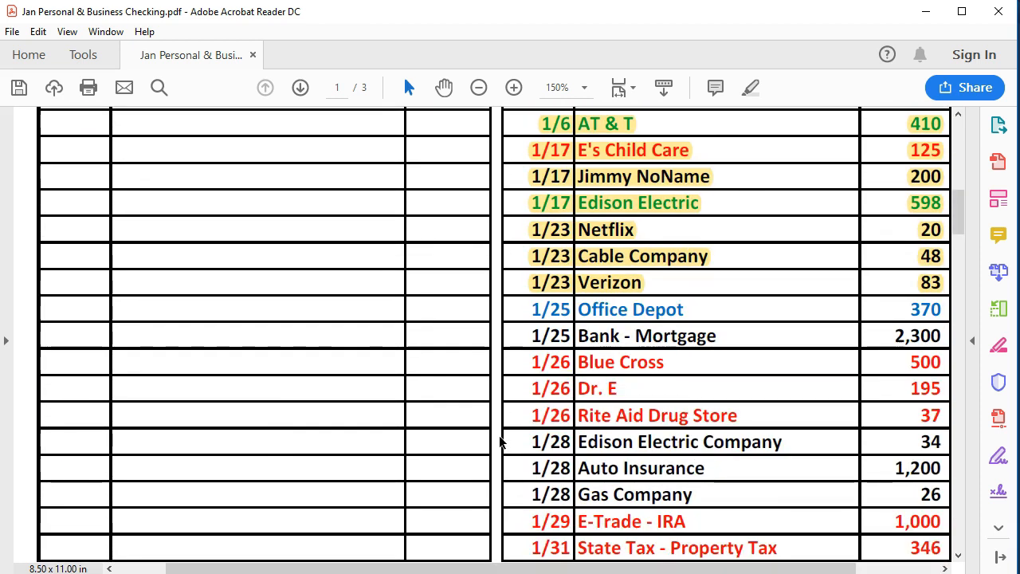
scroll(501, 443, "down", 3)
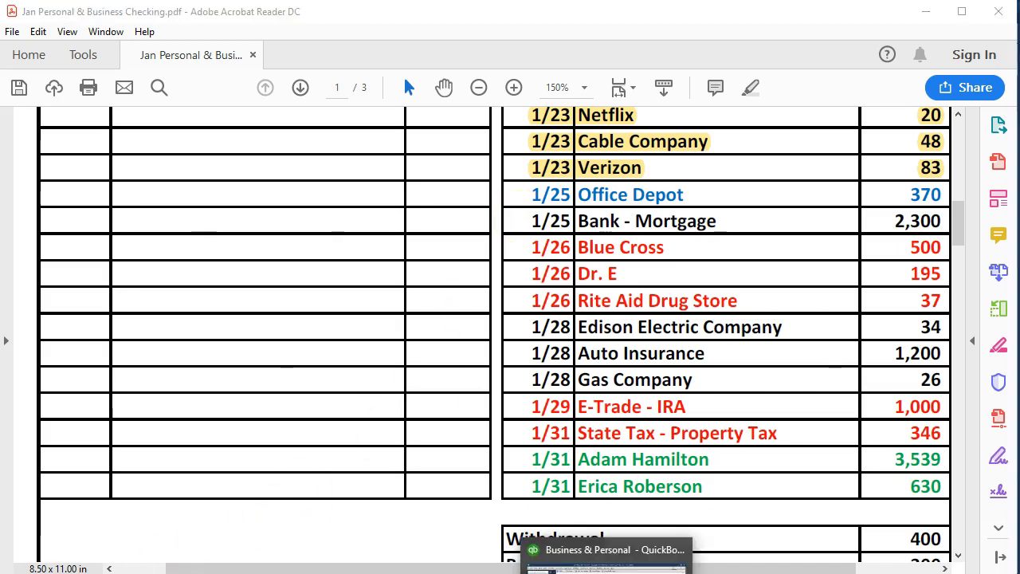
- Back in the register, start a new 01/25/2020 entry with number e, payee Office Depot and payment 370.00
left_click(610, 572)
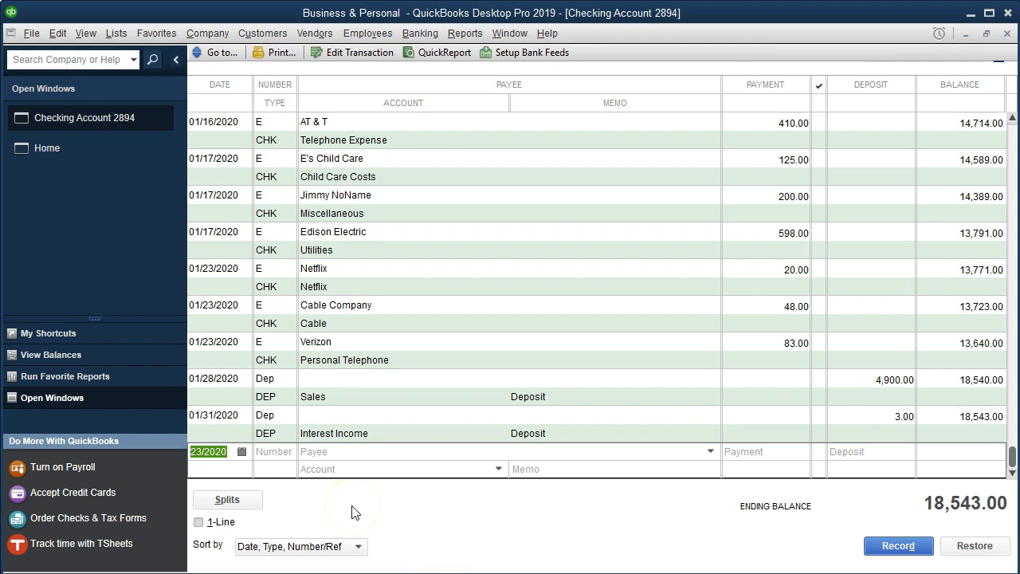
key("Tab")
type("e")
key("Tab")
type("Office Depot")
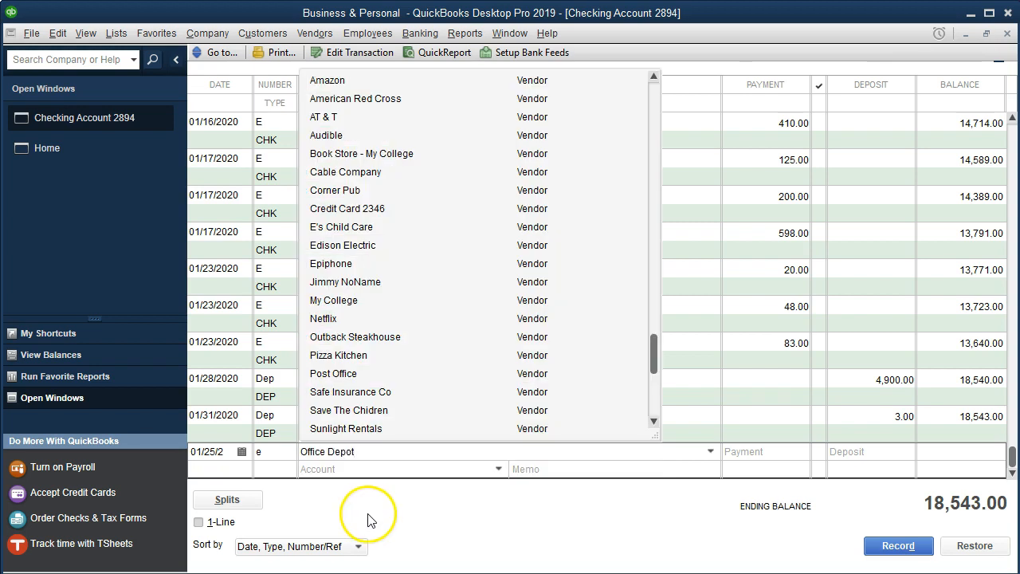
key("Tab")
left_click(420, 182)
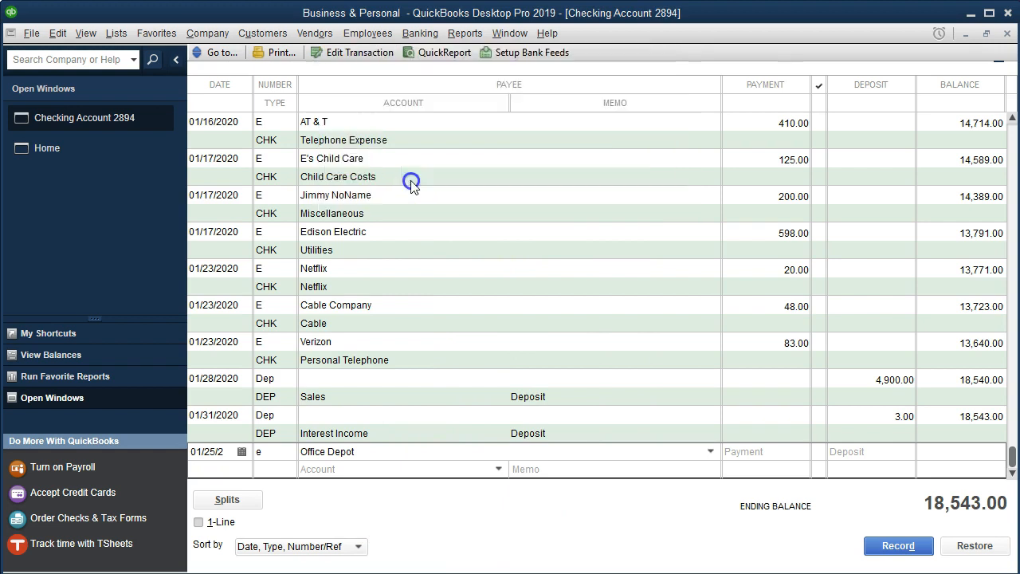
left_click(522, 293)
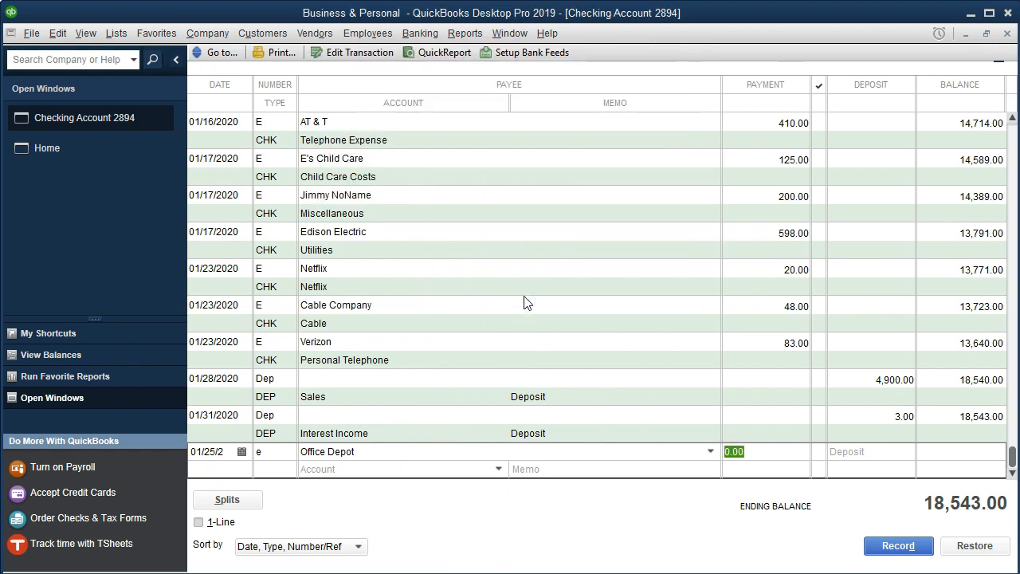
type("370")
key("Tab")
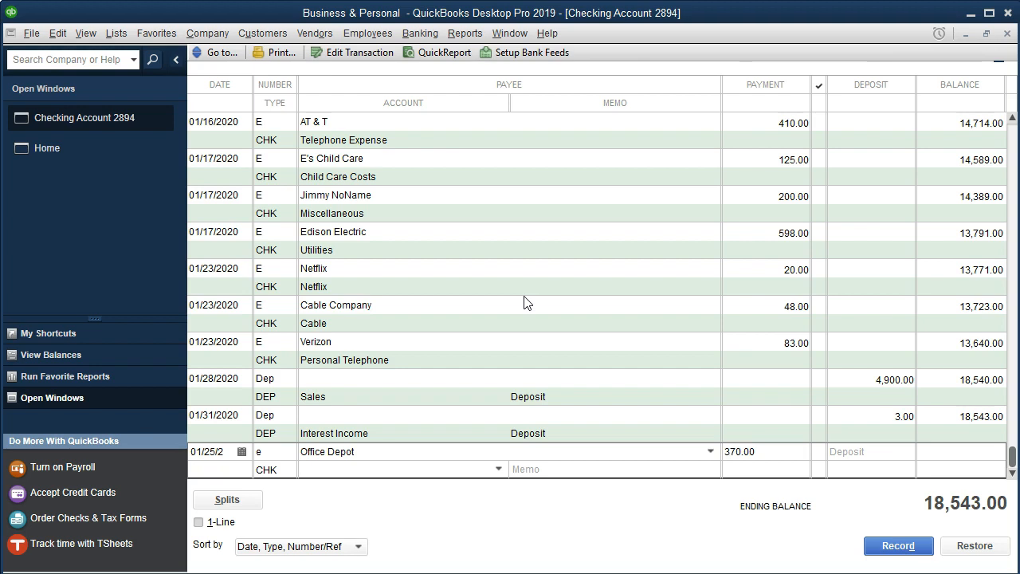
- Assign the Office Supplies account to the Office Depot entry and record it, confirming the future transaction
left_click(499, 475)
left_click(499, 473)
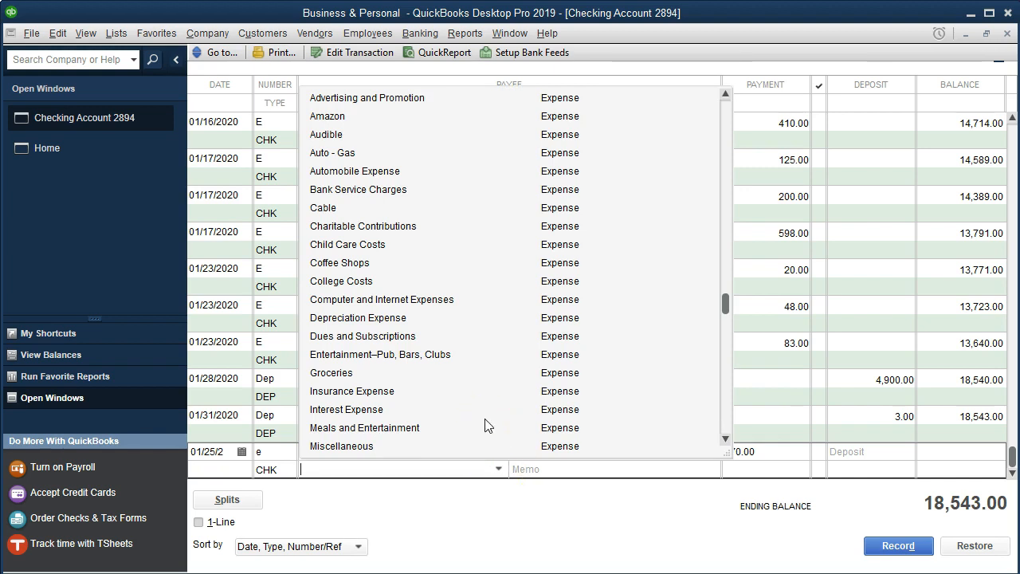
scroll(488, 425, "up", 1)
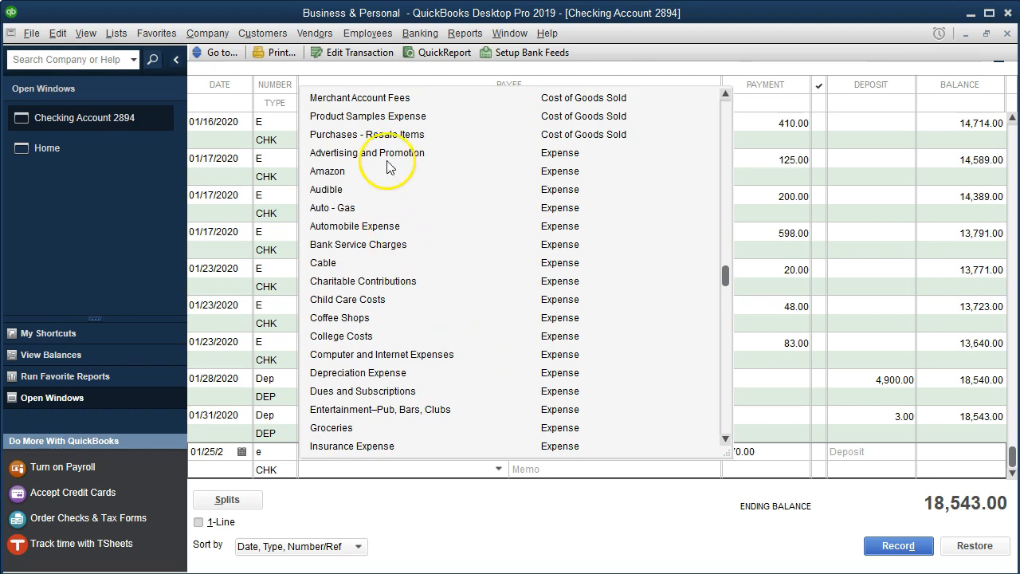
scroll(367, 323, "down", 1)
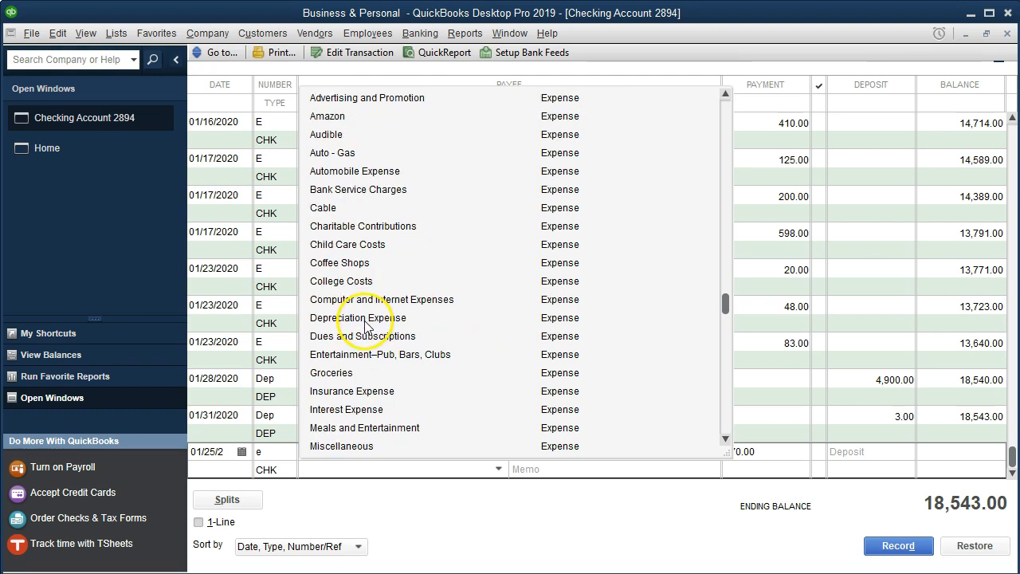
scroll(366, 328, "down", 1)
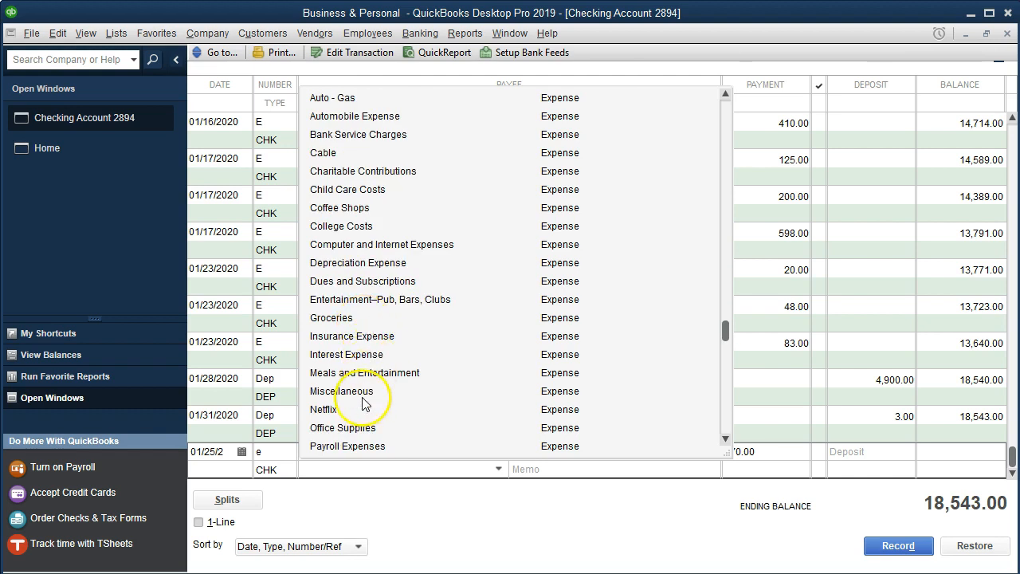
left_click(361, 428)
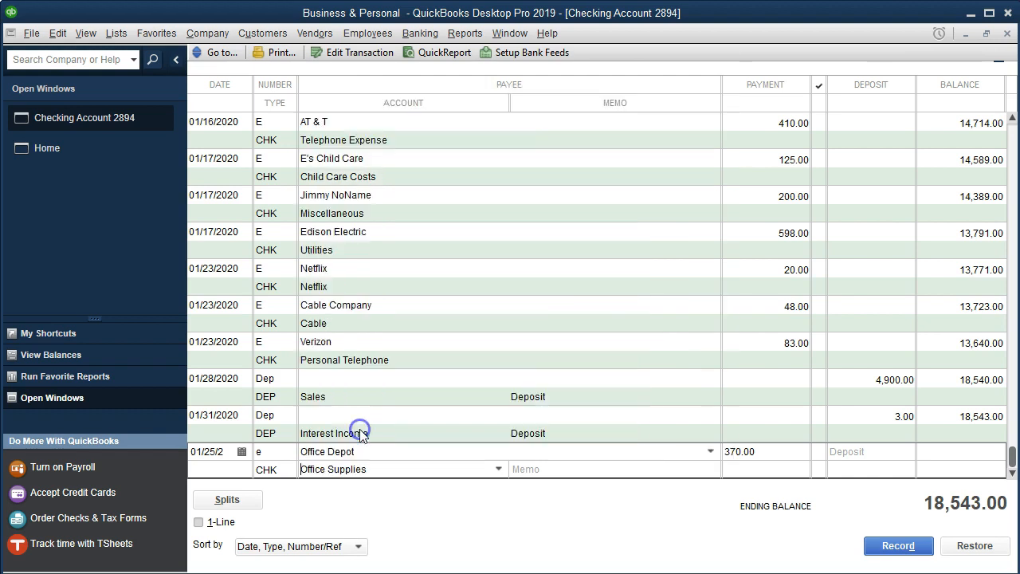
left_click(532, 470)
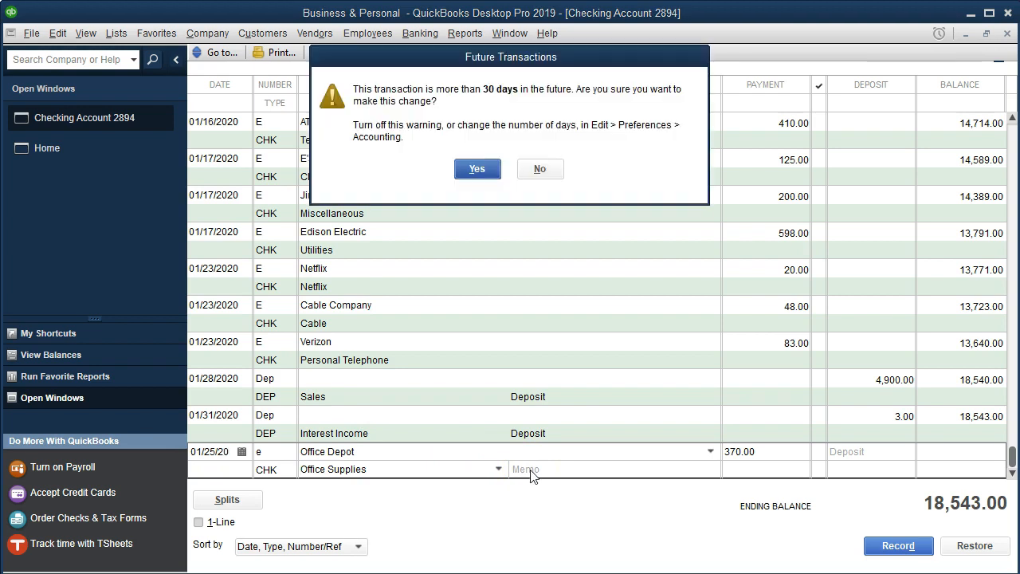
key("Return")
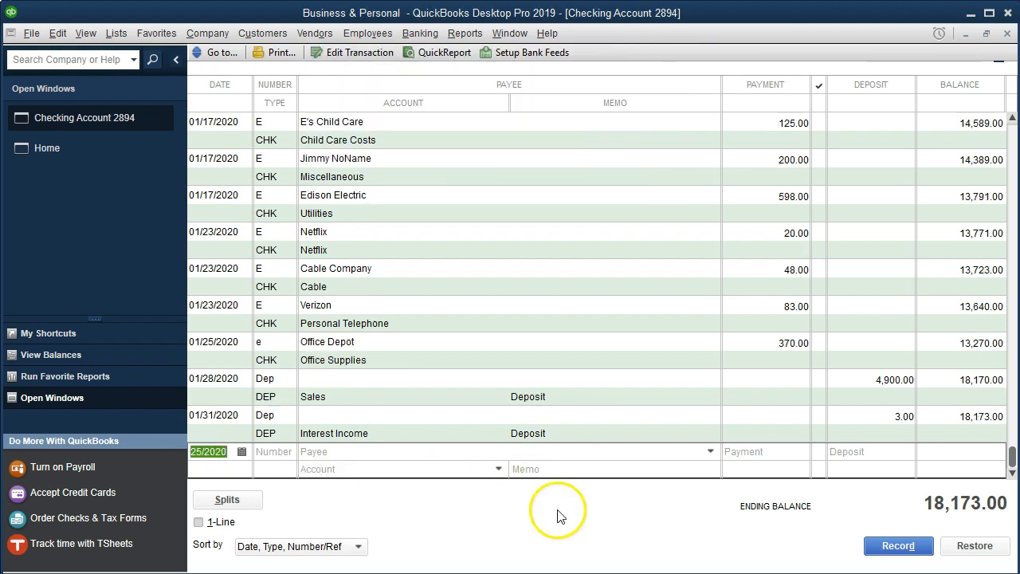
- In the statement PDF, highlight the 1/25 Office Depot 370 line
left_click(598, 572)
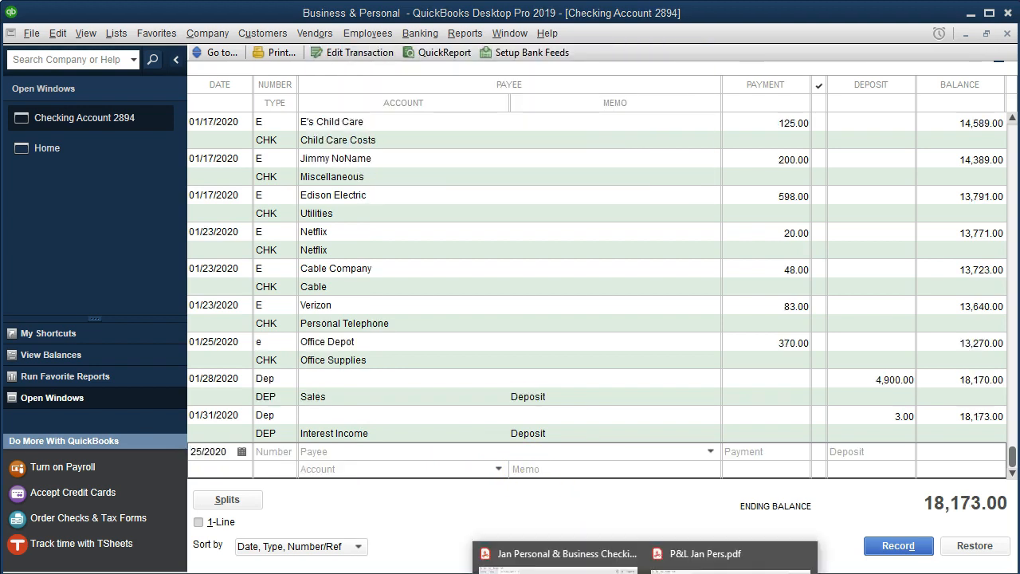
left_click(605, 554)
left_click_drag(533, 195, 941, 201)
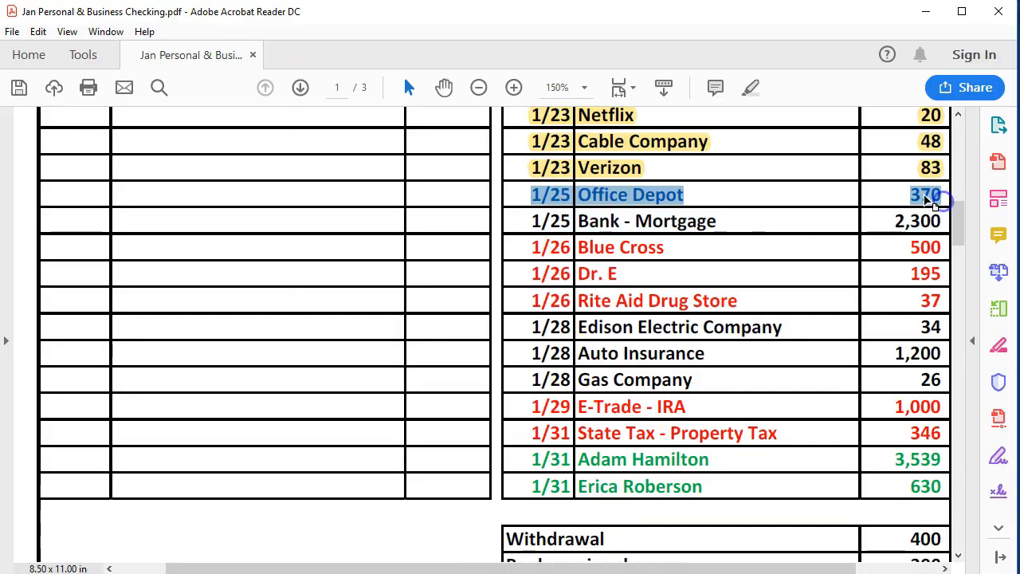
right_click(934, 198)
left_click(893, 244)
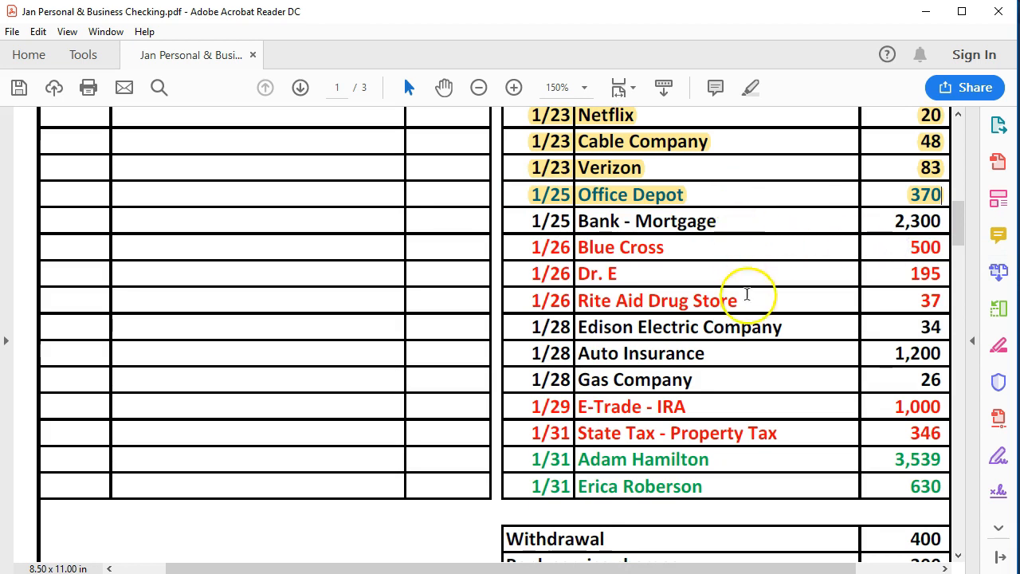
- Enter a new register transaction numbered E for payee Bank - Mortgage, quick-adding the name, with payment 2300
left_click(660, 572)
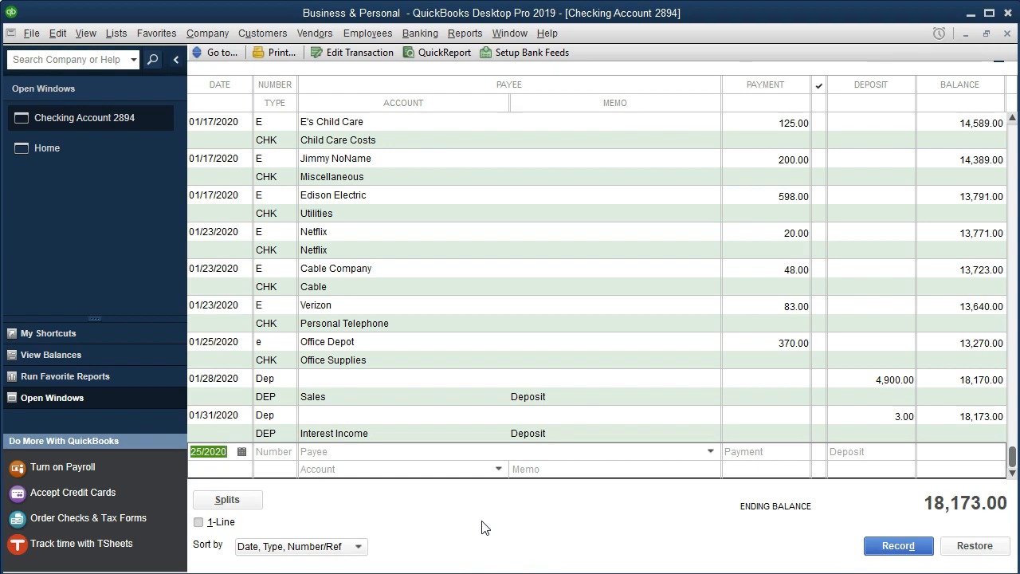
key("Tab")
type("E")
key("Tab")
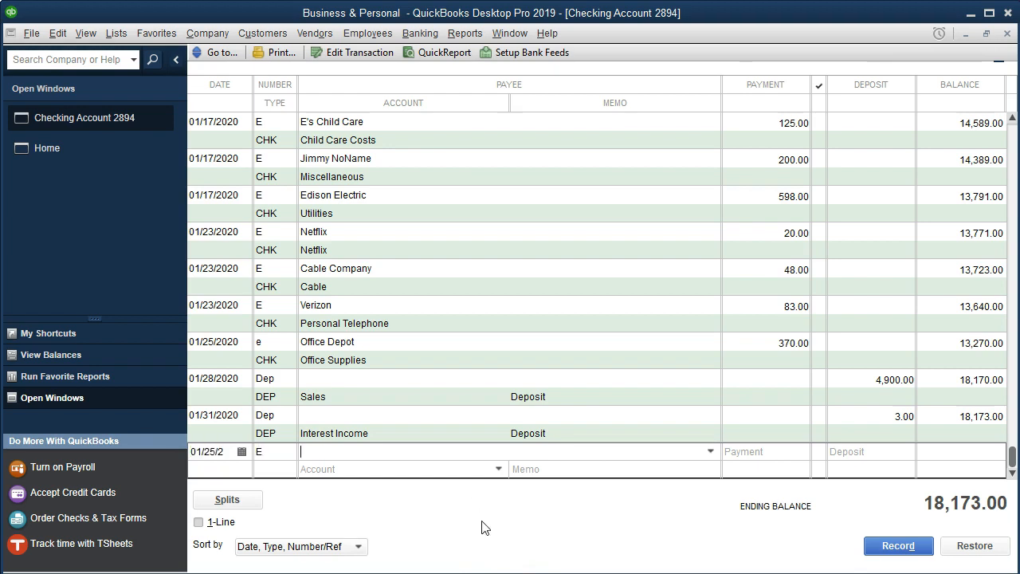
type("Ban")
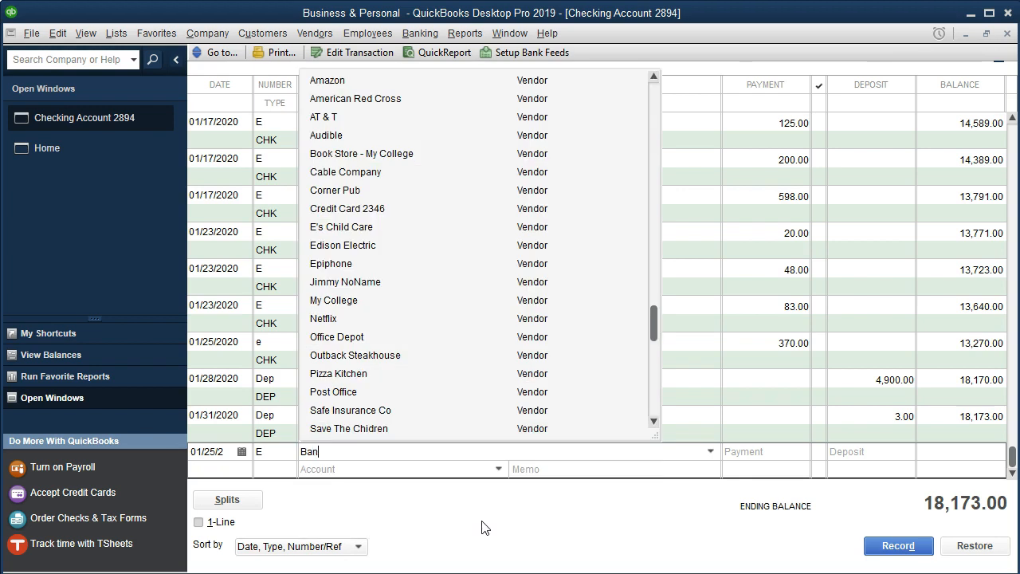
type("k - Mortgage")
key("Tab")
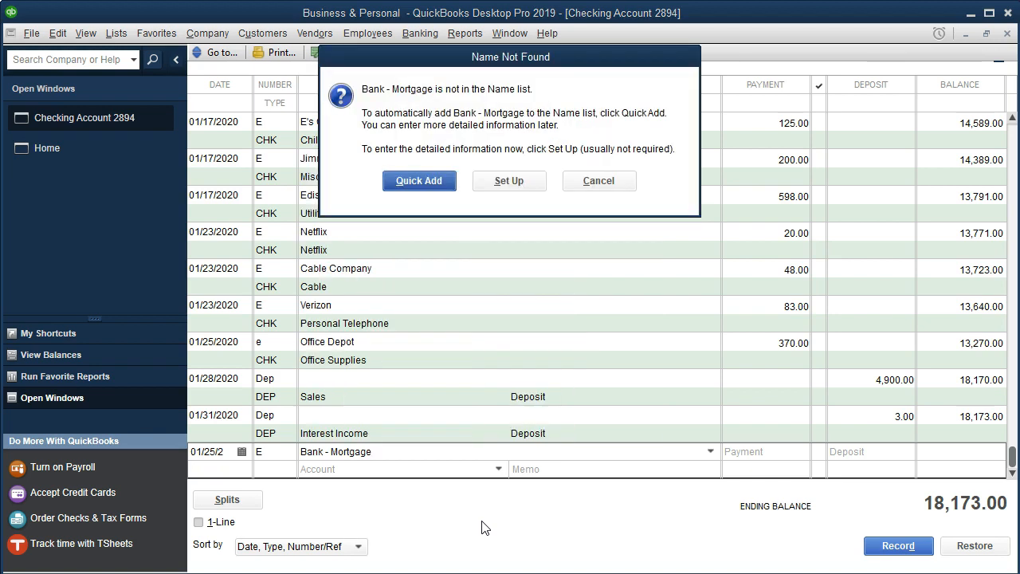
left_click(435, 189)
left_click(527, 300)
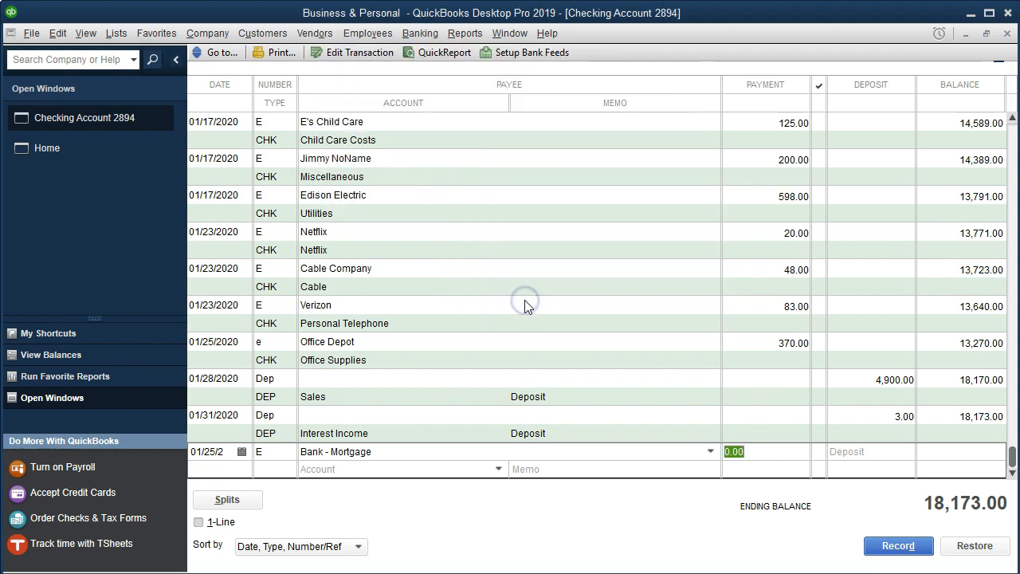
type("2300")
key("Tab")
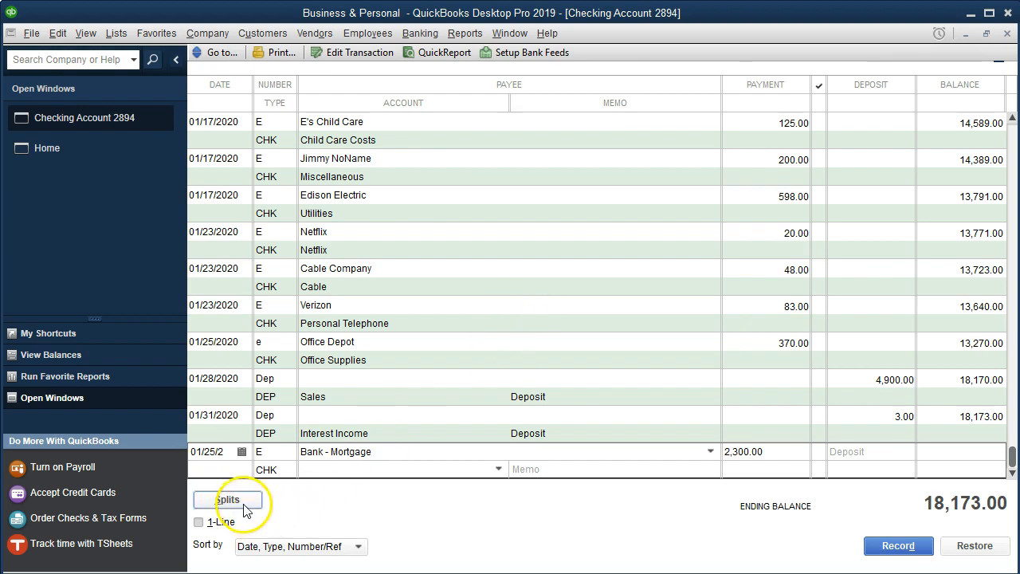
- Set the account to a new Expense account named Mortgage Expense and record the transaction, confirming the future date
left_click(331, 474)
type("Mortgage Expense")
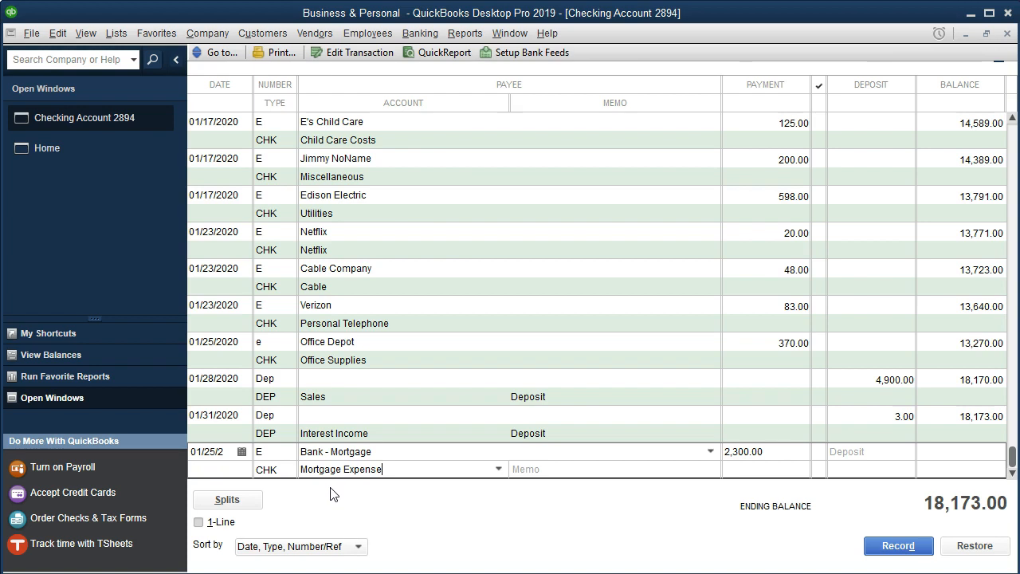
key("Tab")
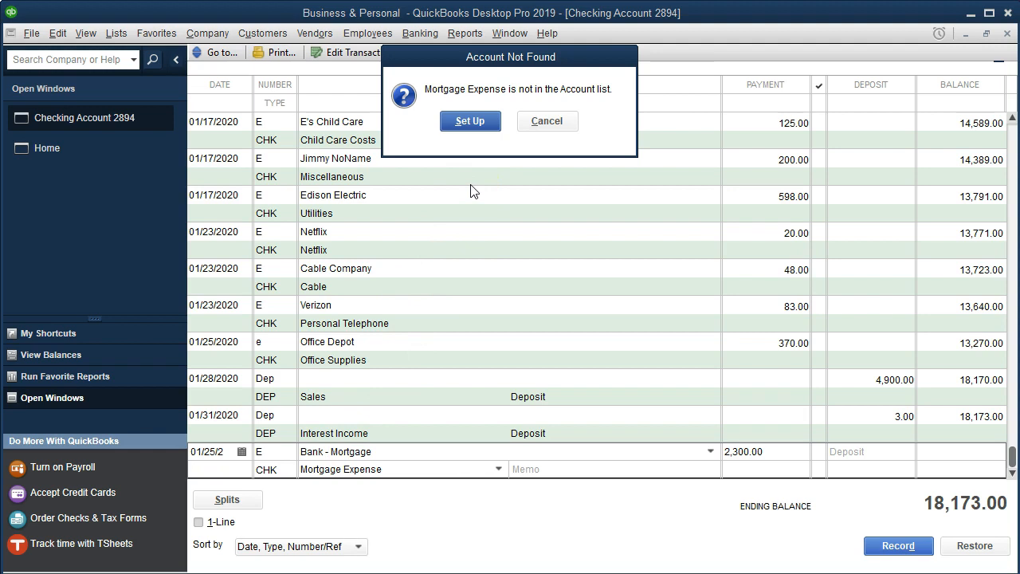
left_click(471, 123)
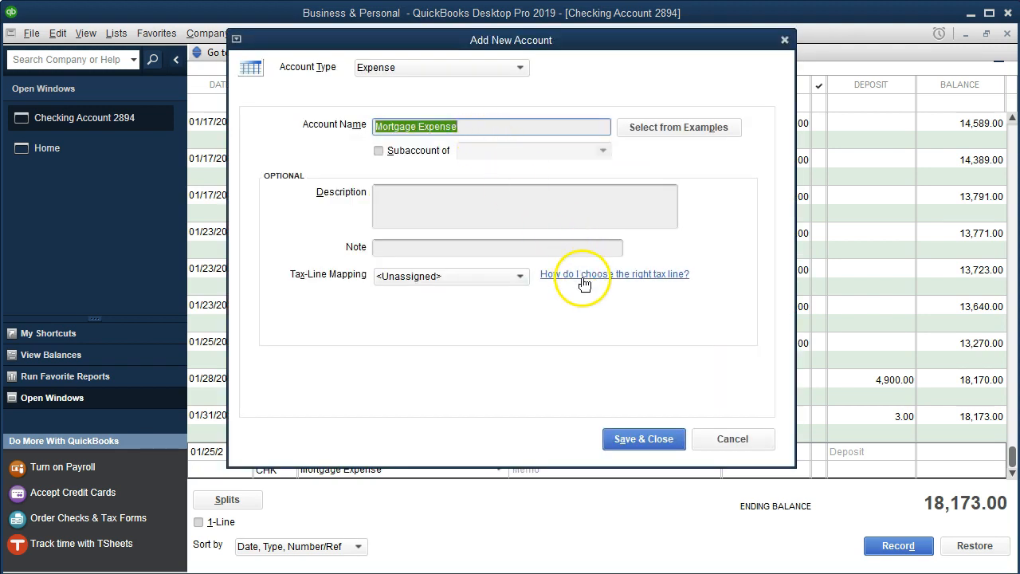
left_click(634, 437)
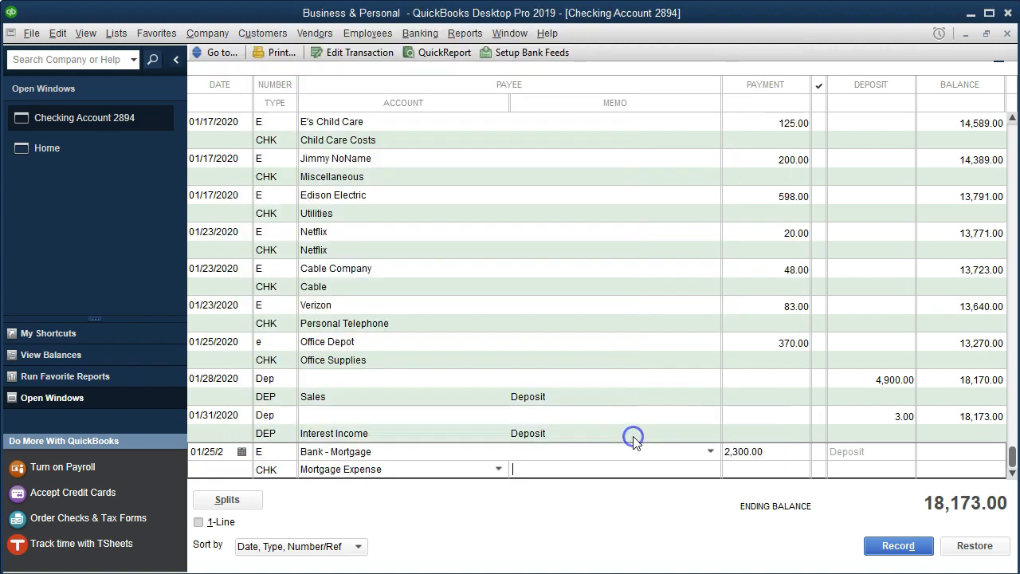
key("Return")
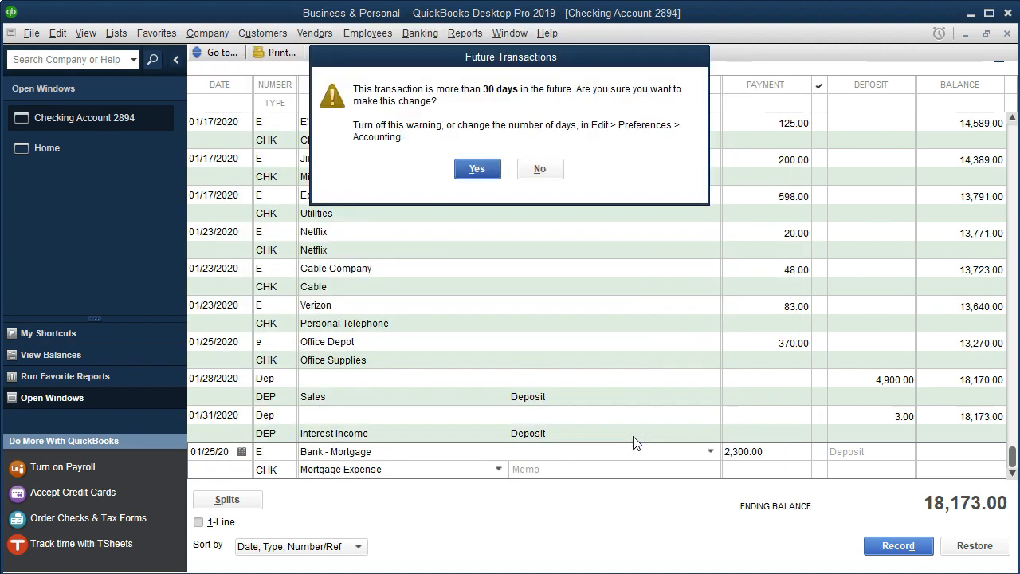
key("Return")
- In the statement PDF, highlight the 1/25 Bank - Mortgage 2,300 line
left_click(648, 573)
left_click(563, 571)
left_click_drag(530, 211, 913, 223)
right_click(928, 229)
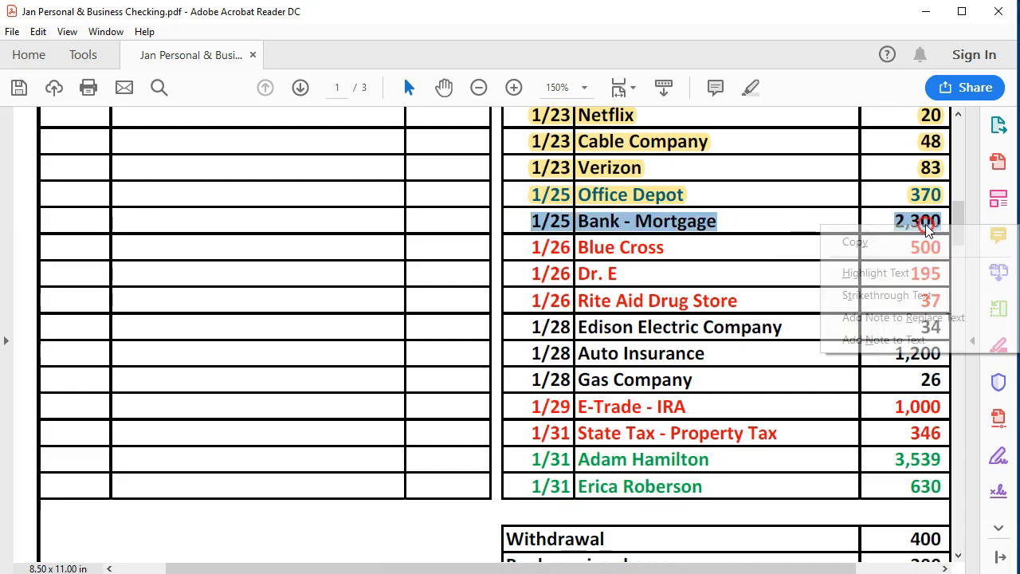
left_click(897, 272)
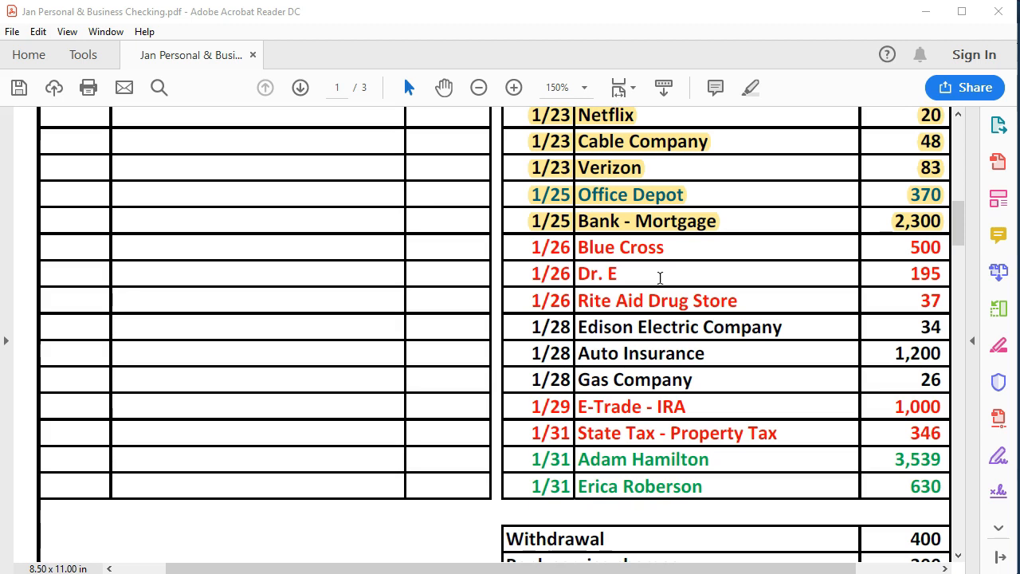
- Enter a new register transaction dated 01/26/2020, numbered e, for payee Blue Cross added as a Vendor, with payment 500
left_click(709, 572)
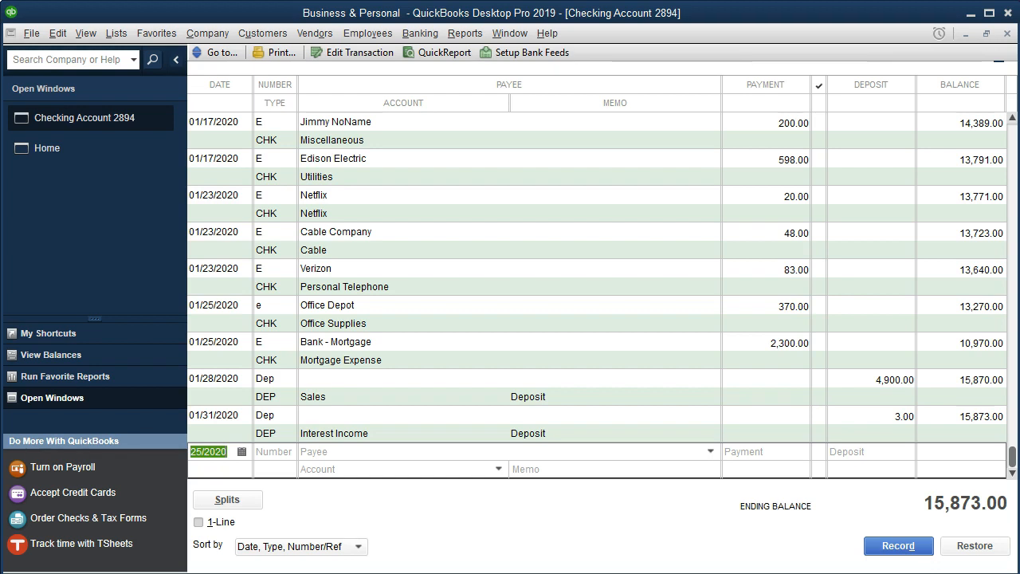
key("plus")
key("Tab")
type("r")
type("e")
key("Tab")
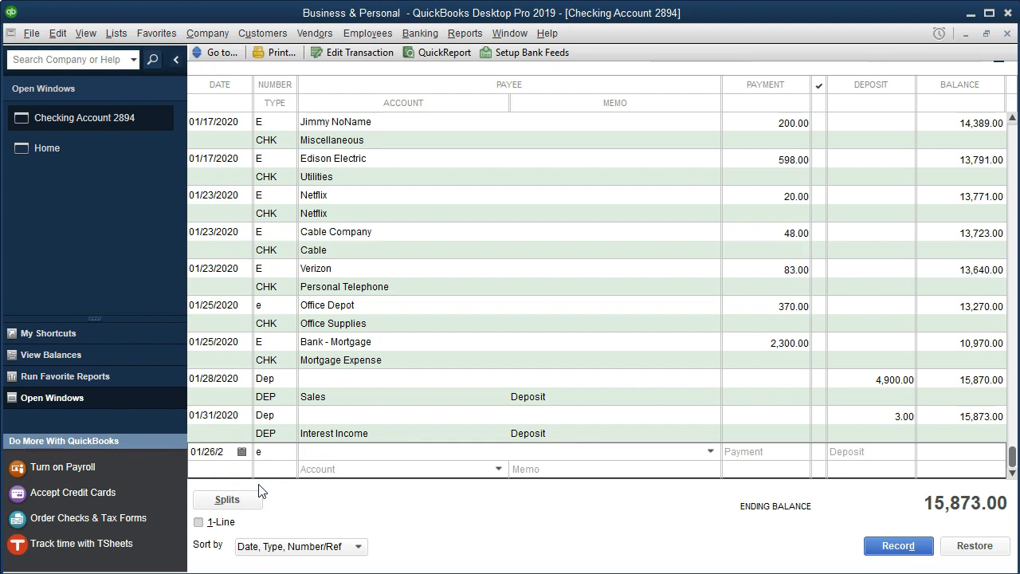
type("Blue Cross")
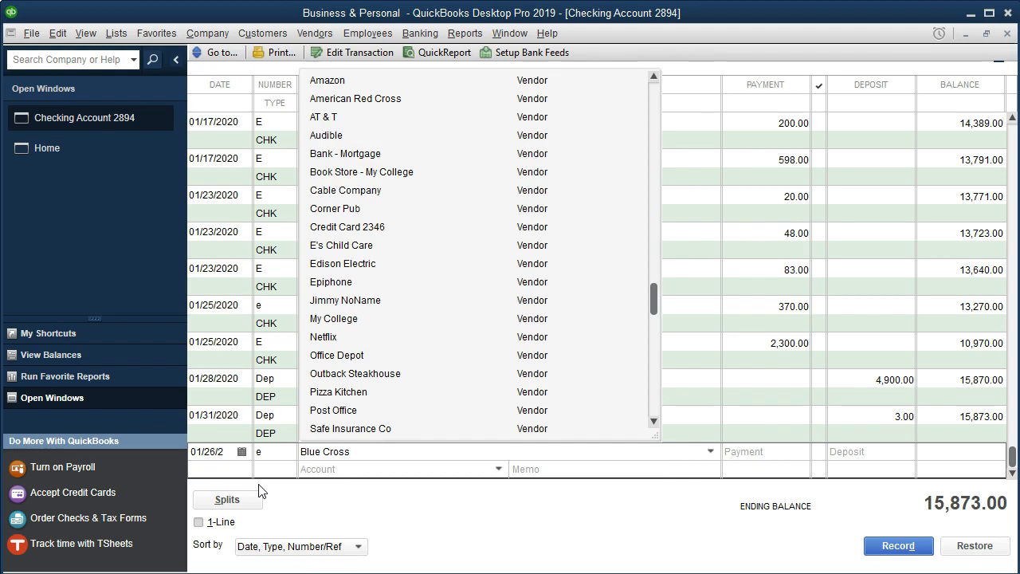
key("Tab")
key("Return")
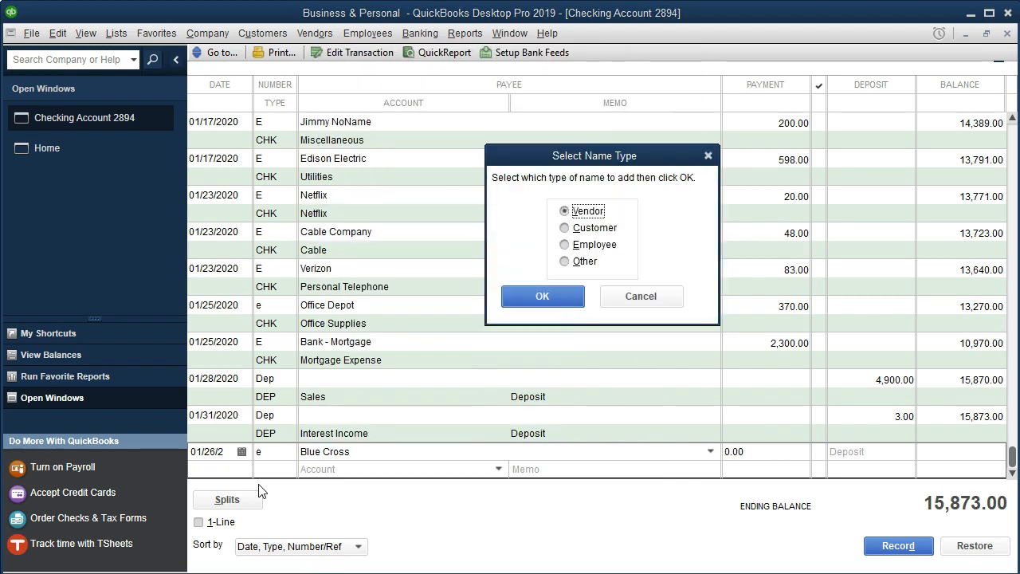
key("Return")
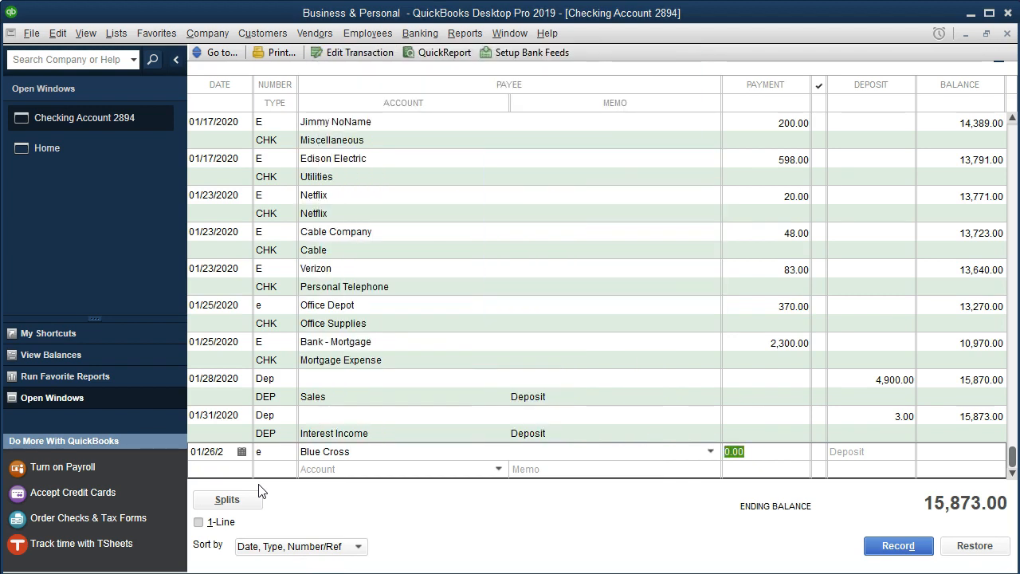
type("500")
key("Tab")
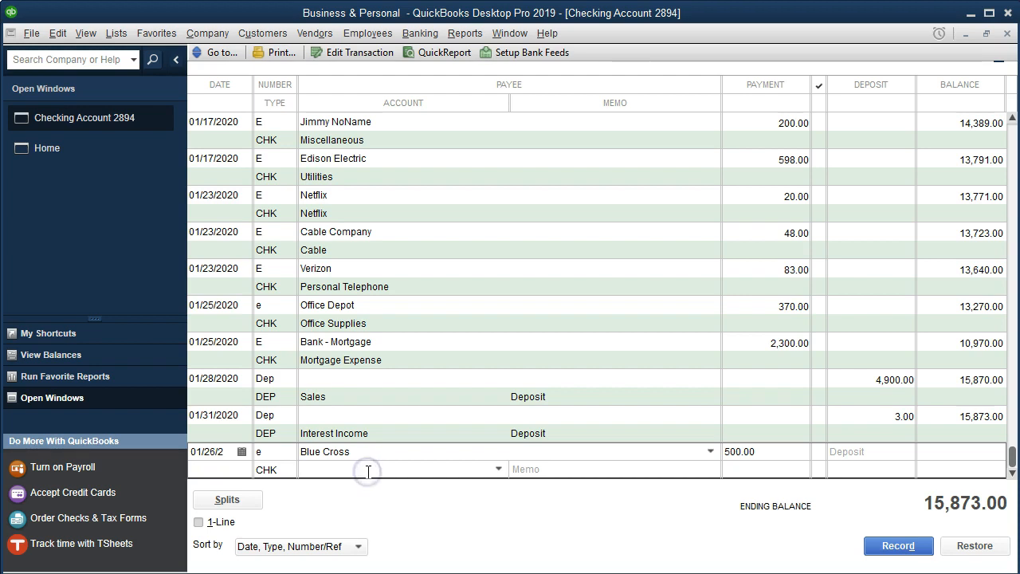
- Set the account to a new Expense account named Insurance - Medical and record the transaction
type("Insurance - Medical")
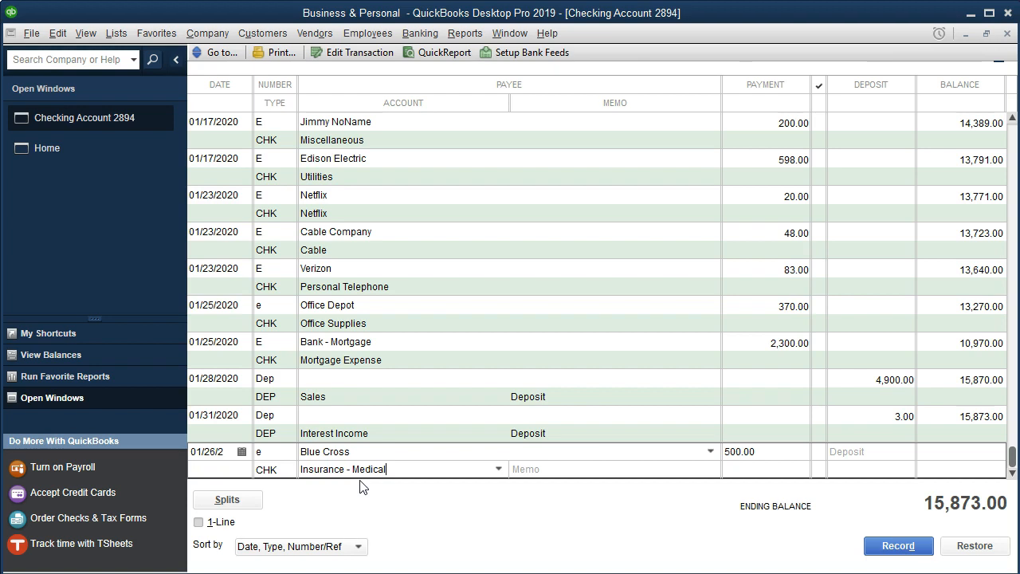
key("Tab")
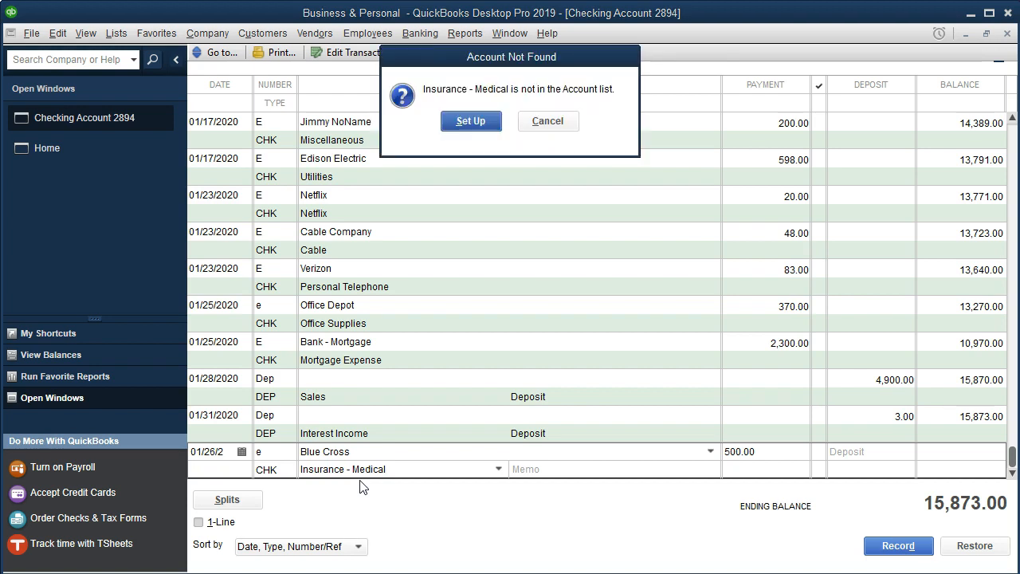
left_click(460, 124)
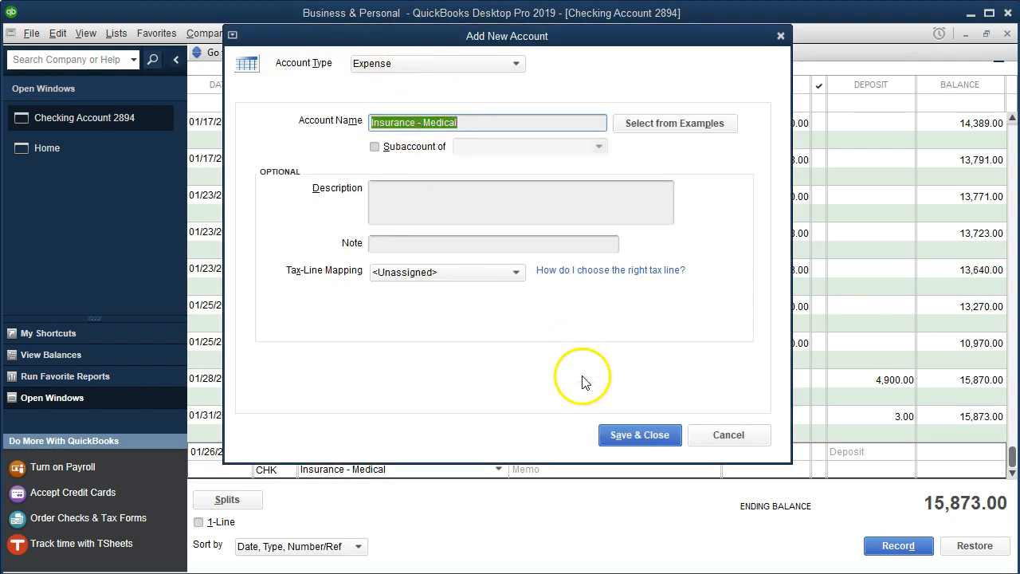
left_click(613, 441)
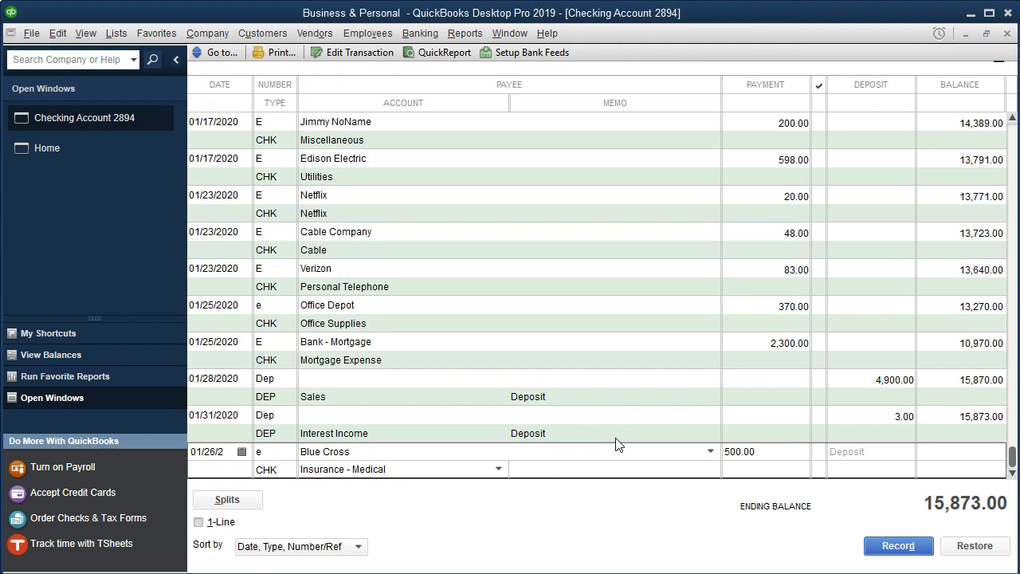
key("Return")
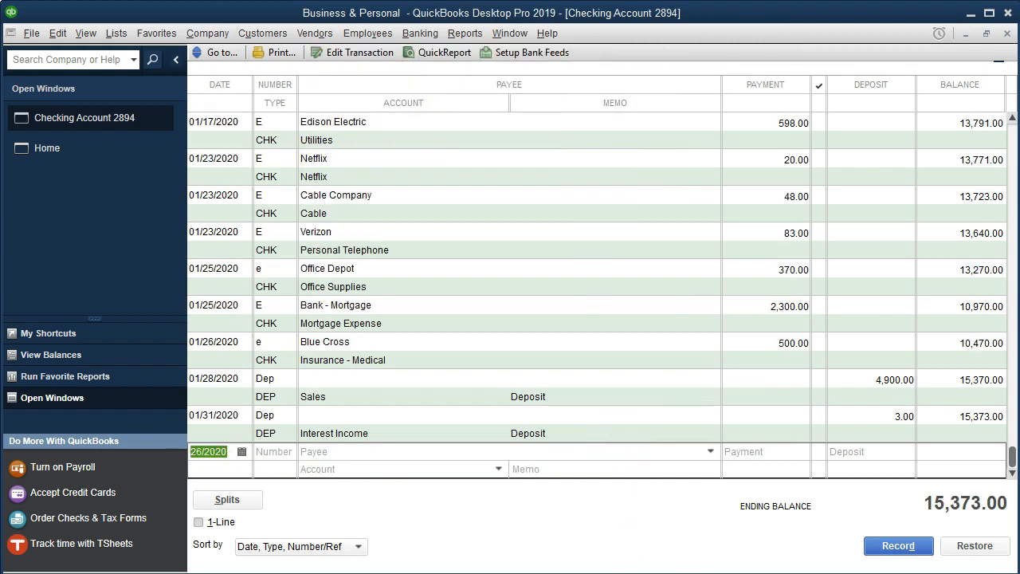
- In the statement PDF, highlight the 1/26 Blue Cross 500 line
left_click(550, 553)
left_click_drag(532, 248, 930, 250)
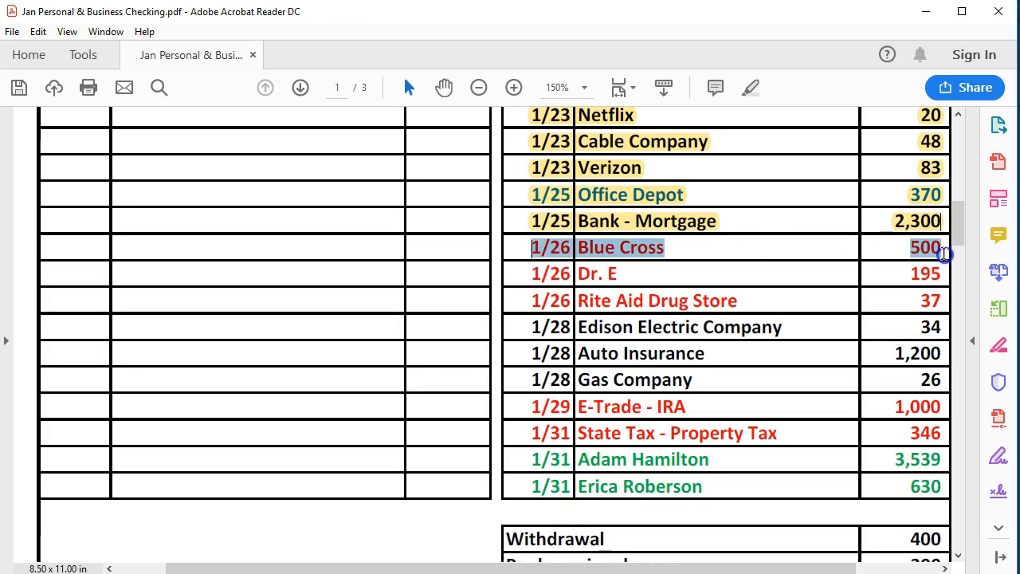
left_click(911, 300)
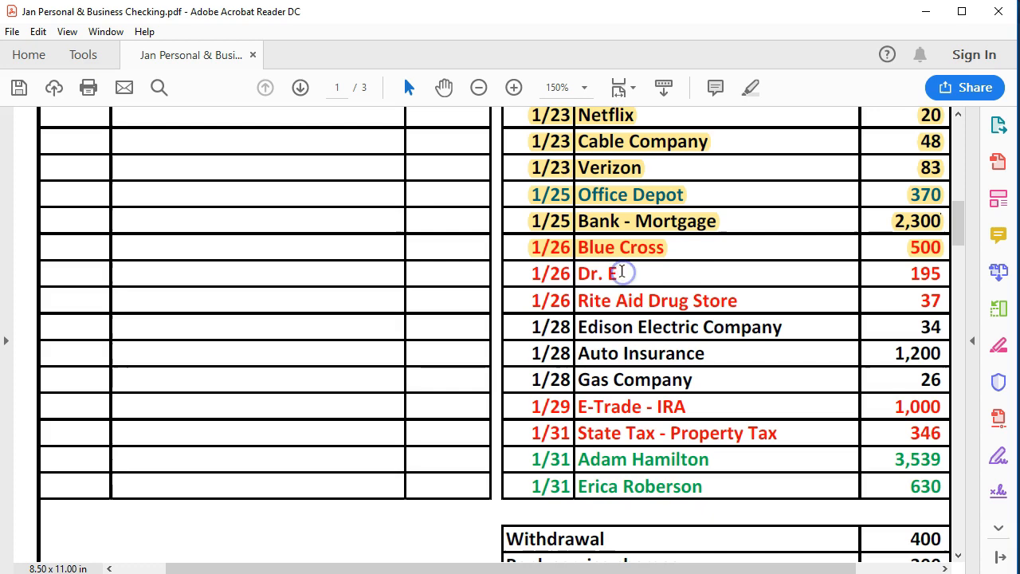
- Enter a new register transaction dated 01/29/2020, numbered E, for payee Dr. E, quick-adding the name, with payment 195
key("alt+Tab")
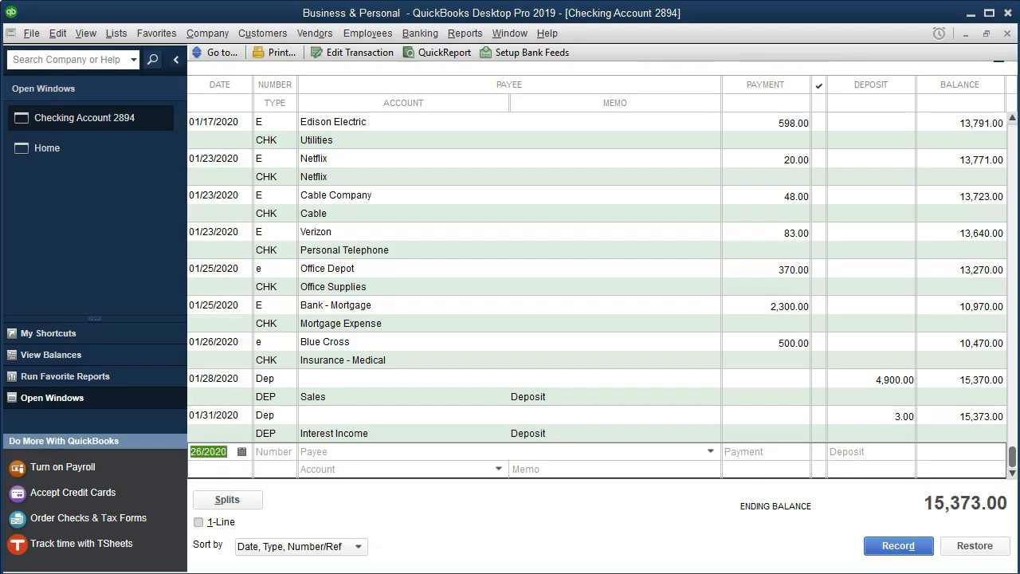
key("alt+Tab")
left_click(221, 452)
key("plus")
key("plus")
key("plus")
key("Tab")
type("E")
key("Tab")
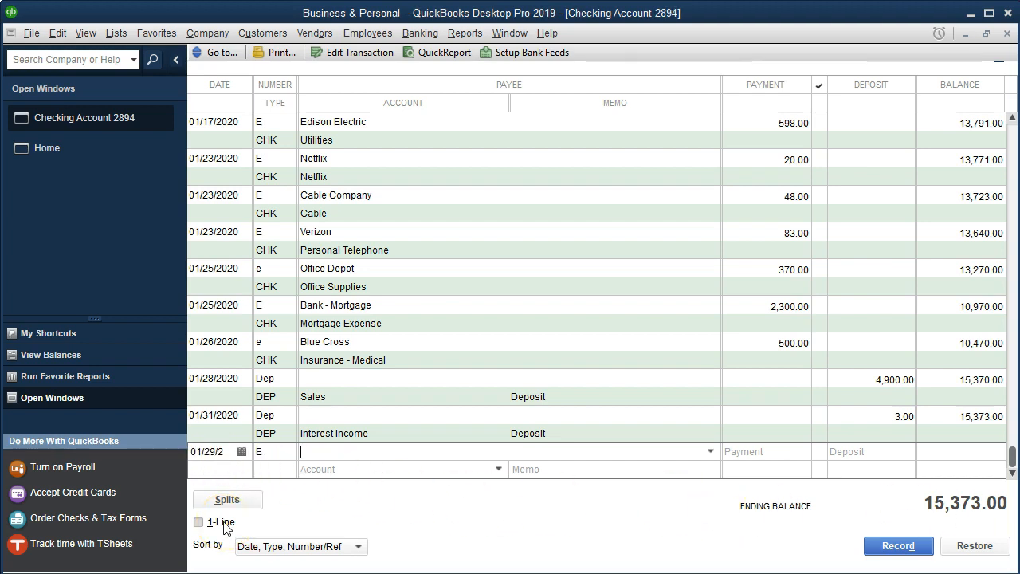
type("Dr. E")
key("Tab")
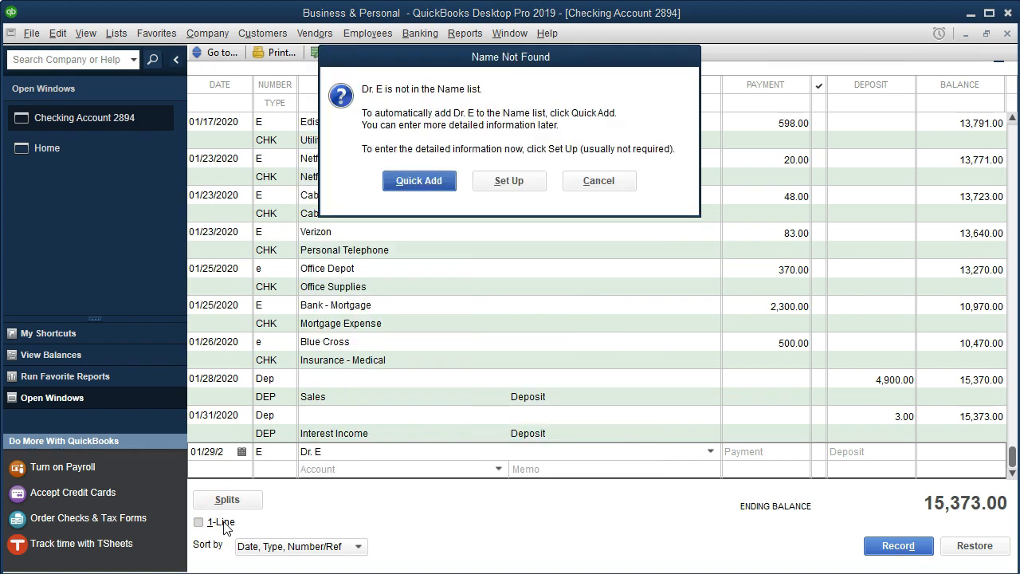
key("Return")
key("Return")
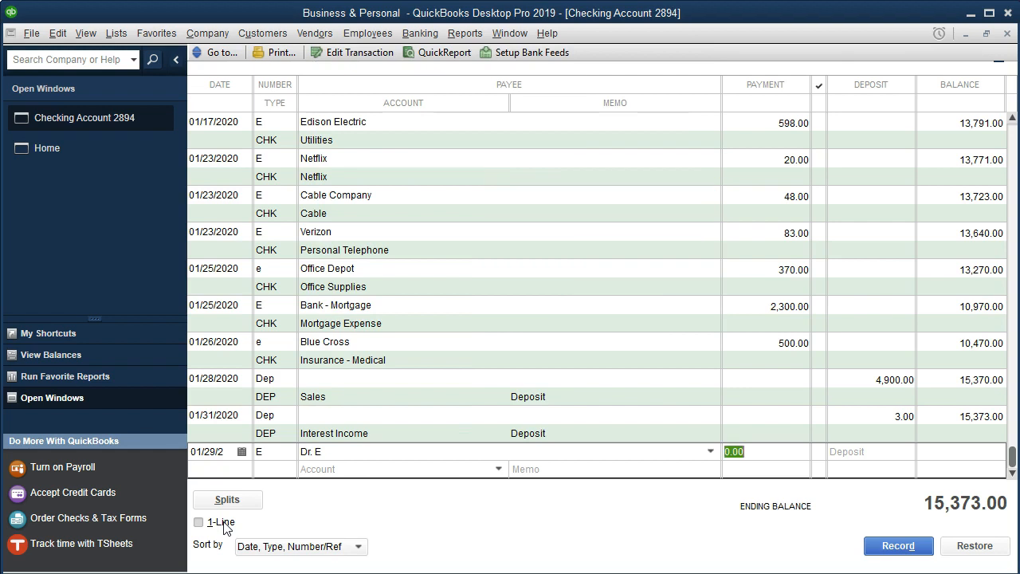
type("195")
key("Tab")
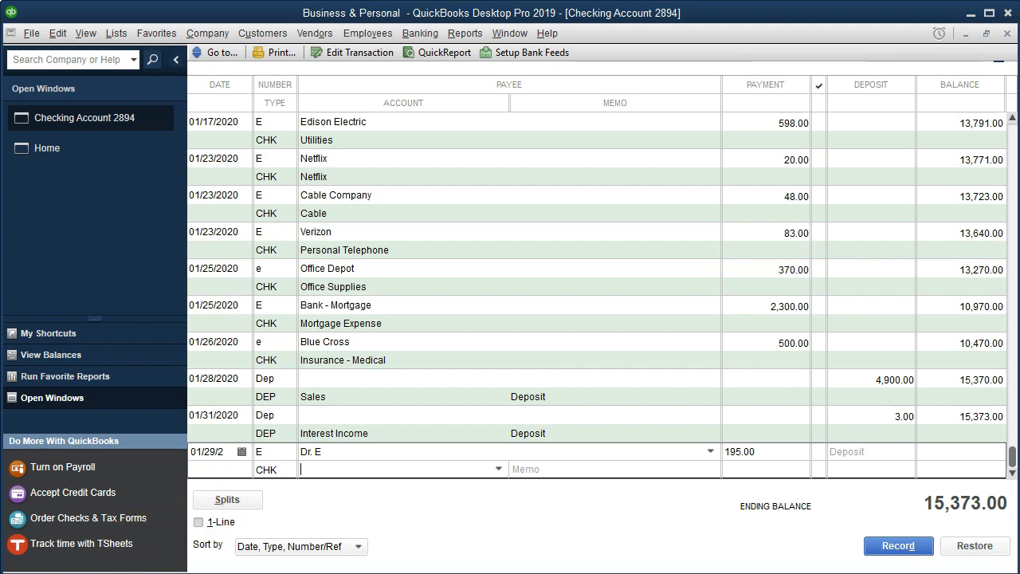
- Set the account to a new Expense account named Medical Costs
type("Medical Costs")
key("Tab")
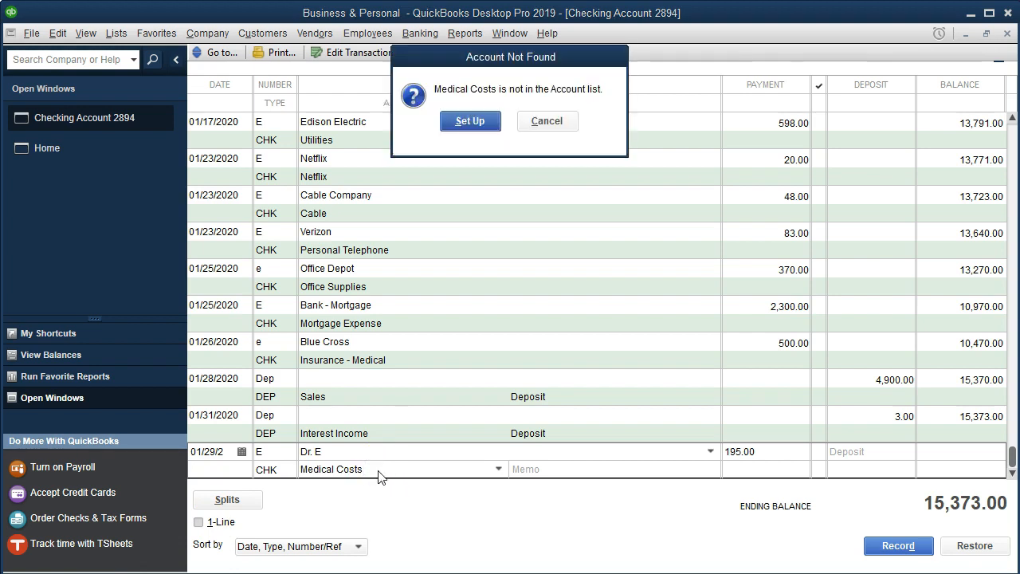
left_click(468, 124)
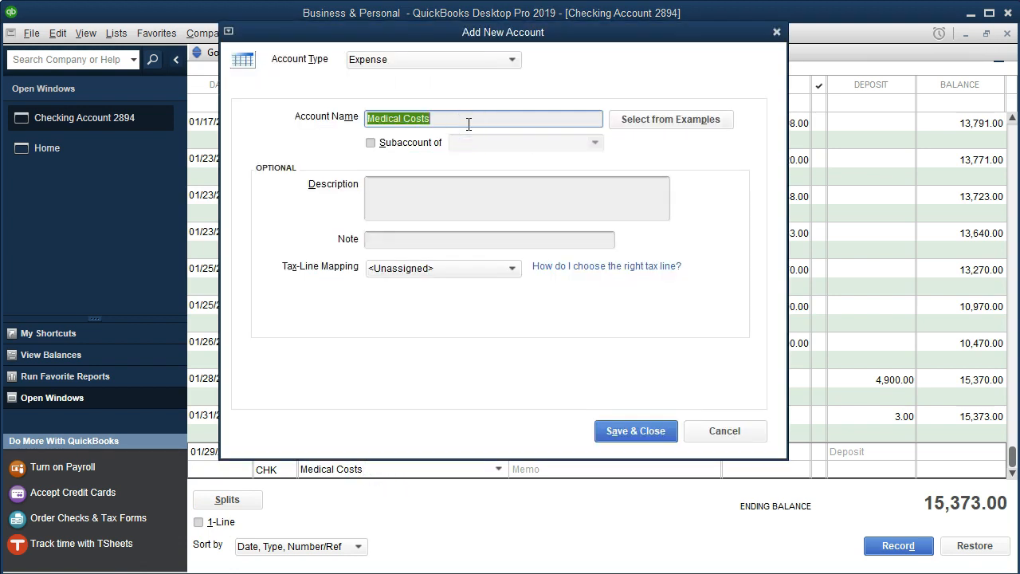
left_click(620, 431)
- Open the splits, assign the class Personal to the Medical Costs line, and record the transaction
left_click(562, 470)
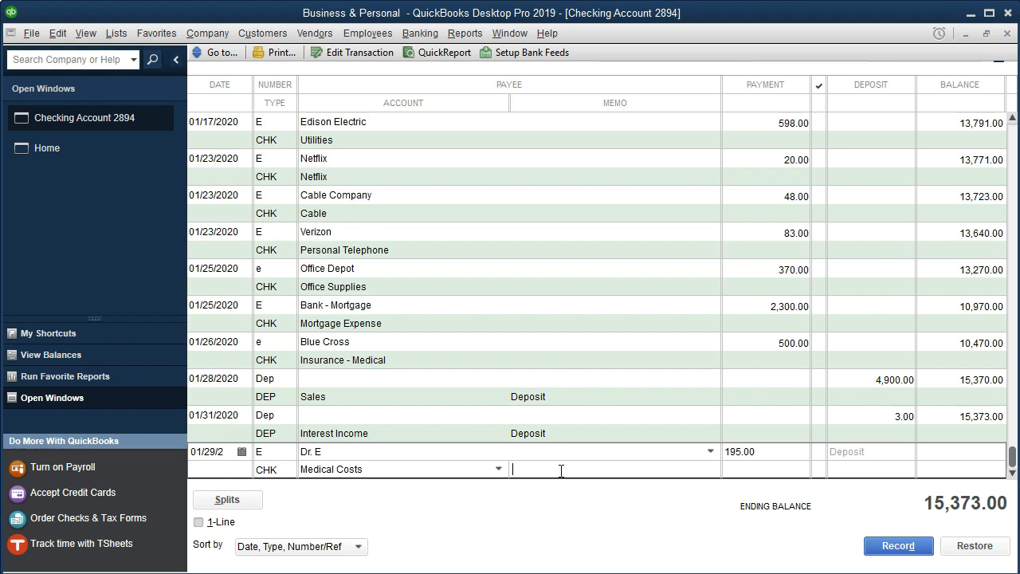
left_click(252, 501)
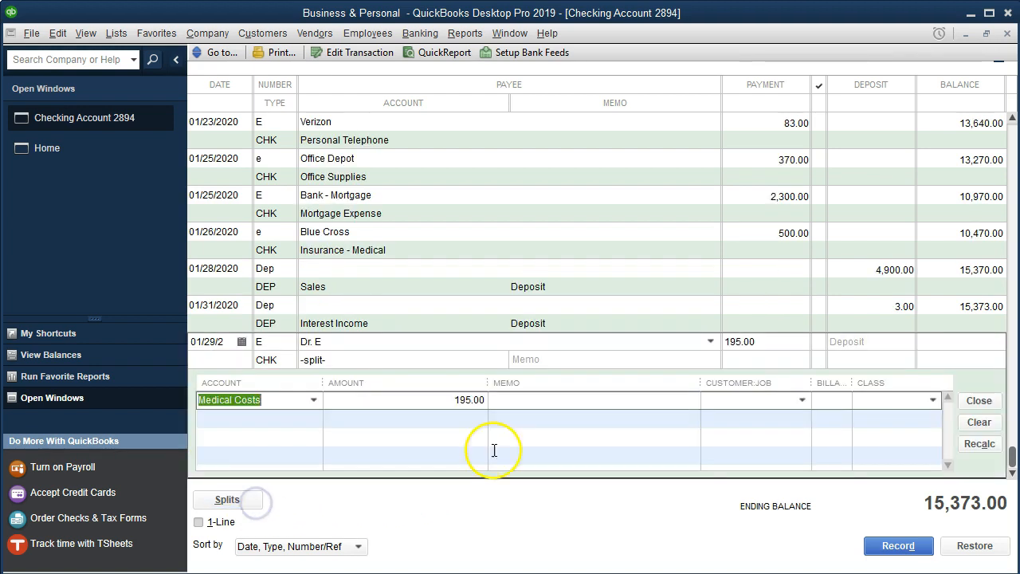
left_click(895, 400)
left_click(932, 399)
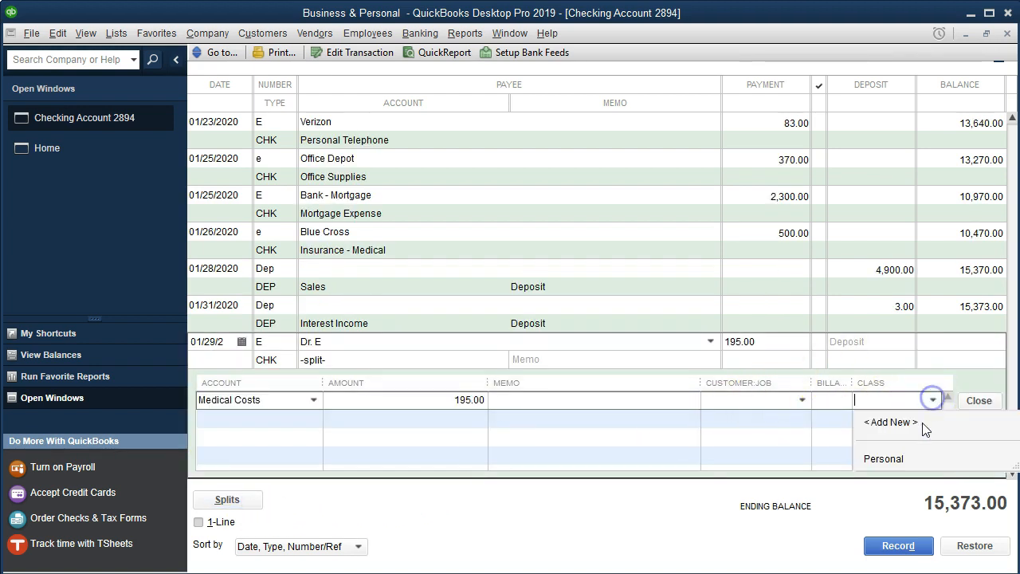
left_click(903, 459)
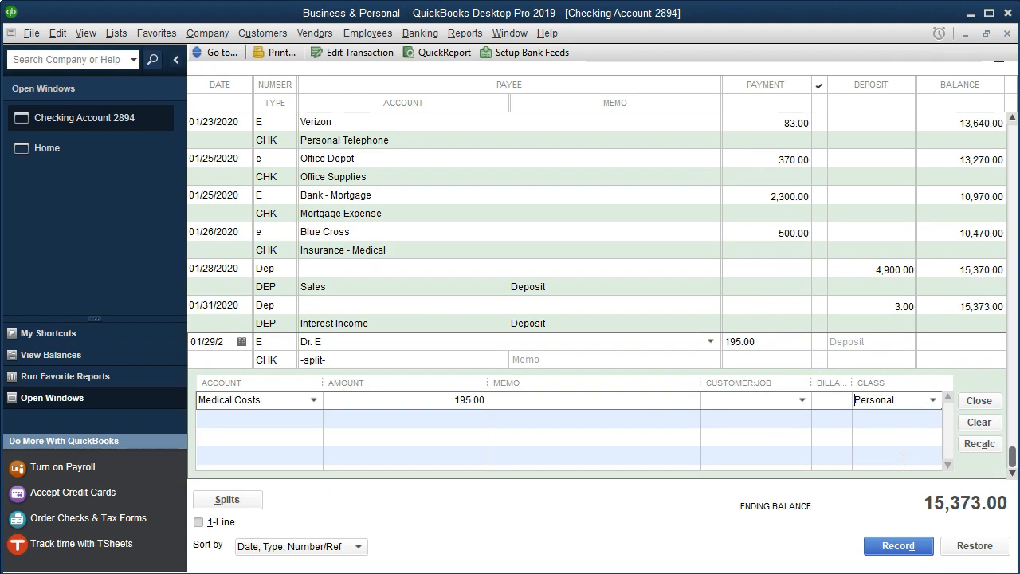
key("Return")
key("Return")
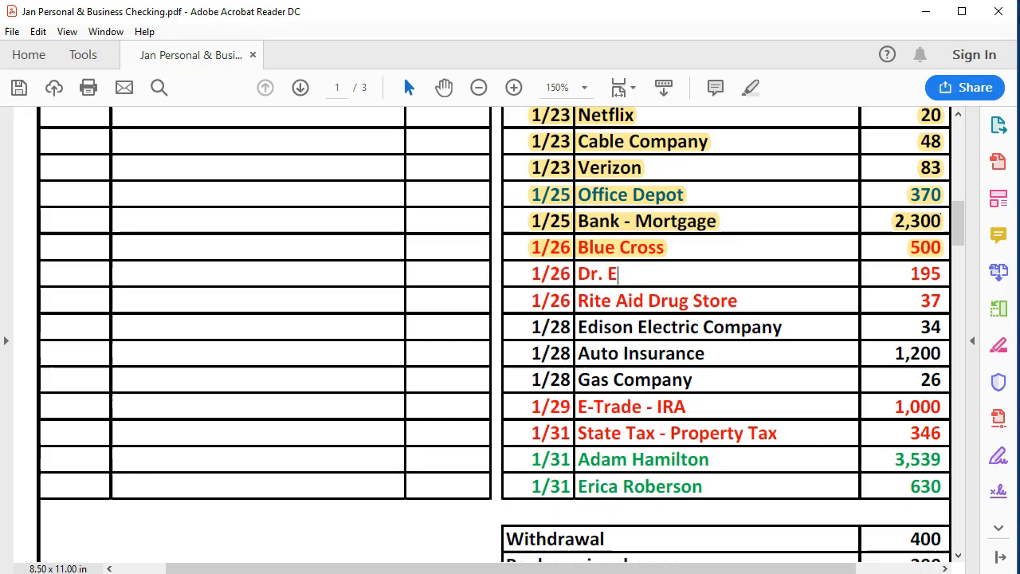
- In the statement PDF, highlight the 1/26 Dr. E 195 line
left_click(566, 556)
left_click_drag(530, 275, 944, 273)
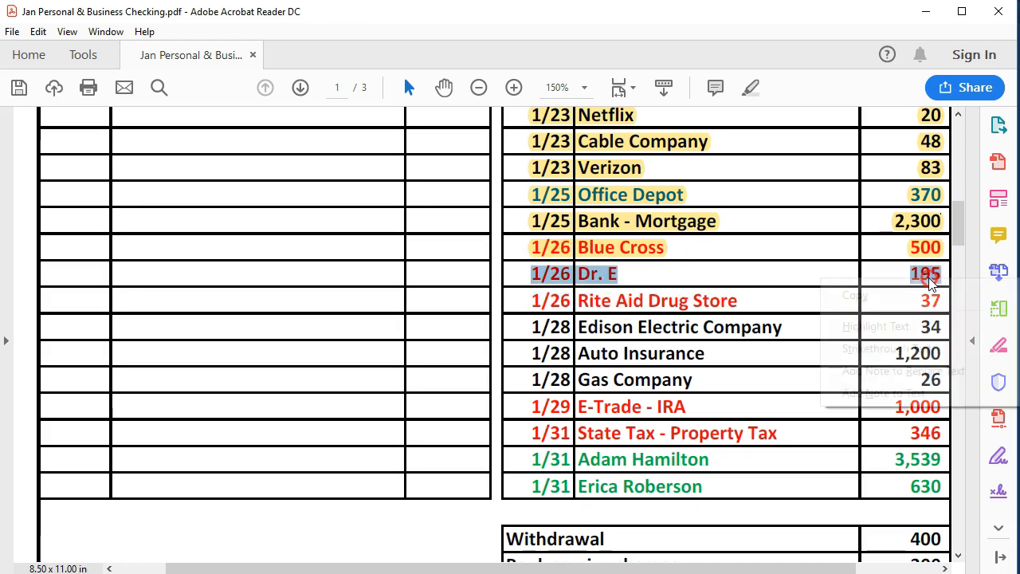
left_click(907, 324)
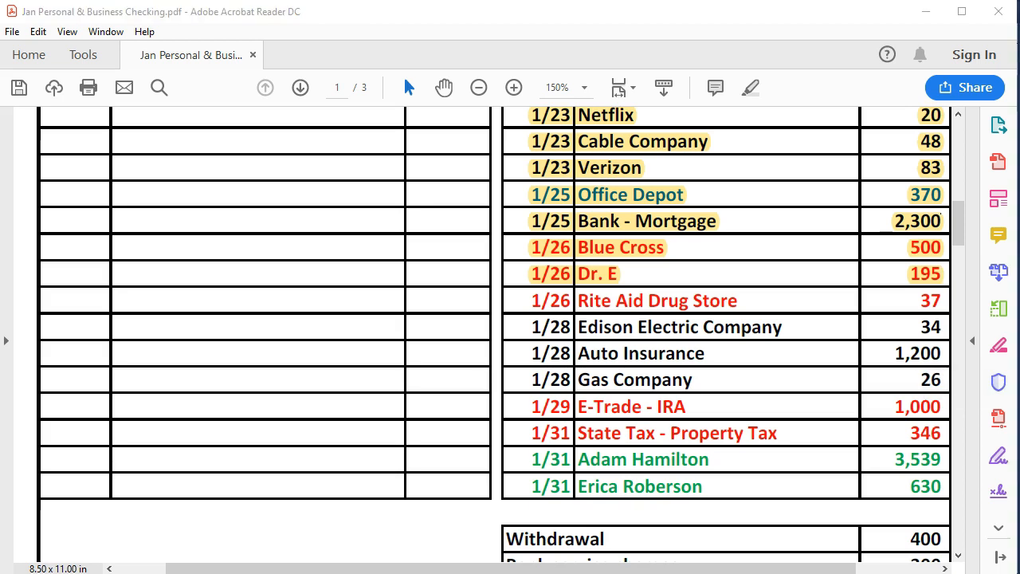
- Change the Dr. E transaction's date to 01/26/2020 and record it, confirming the future transaction
left_click(533, 572)
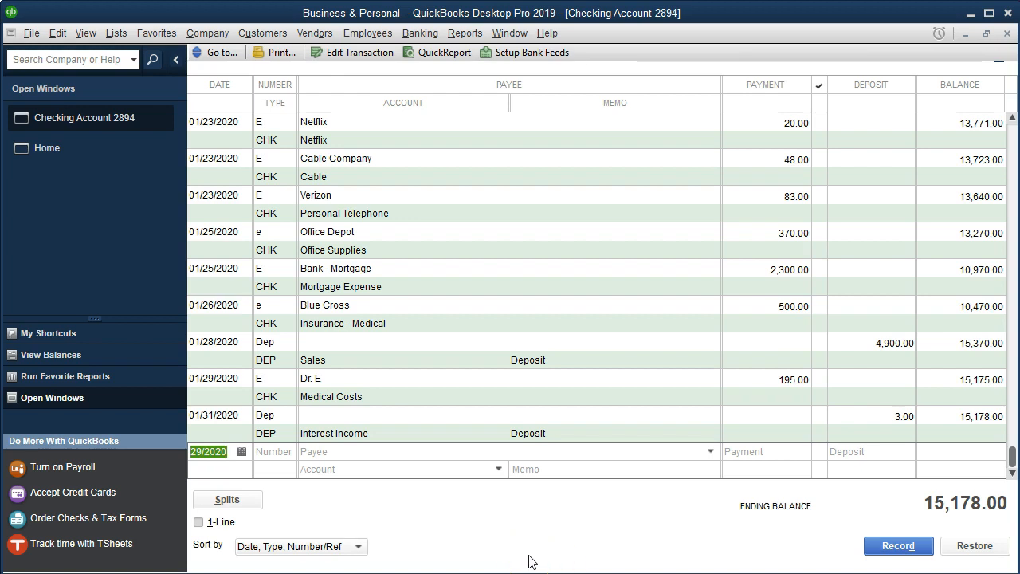
key("minus")
left_click(217, 384)
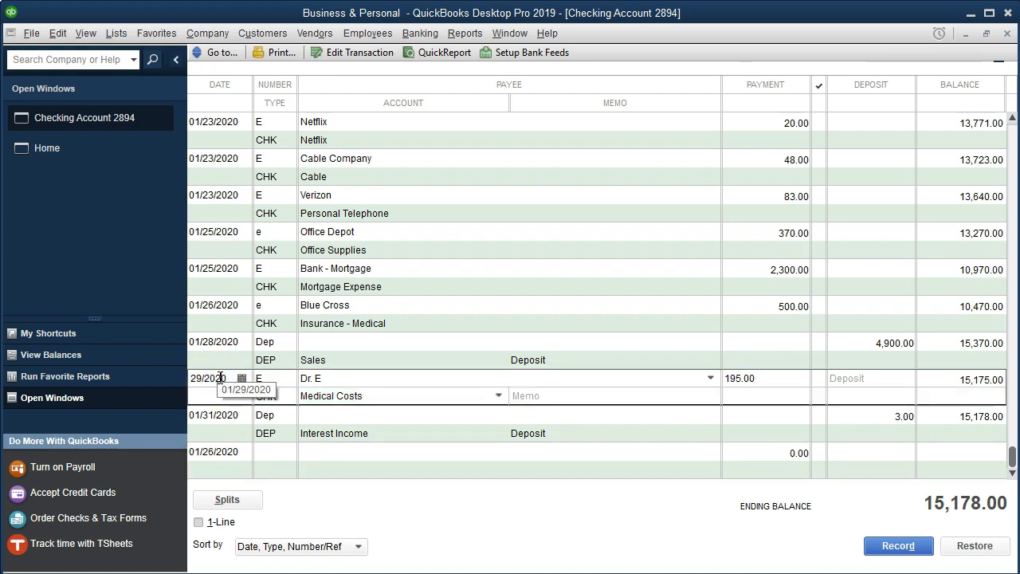
key("minus")
key("minus")
key("minus")
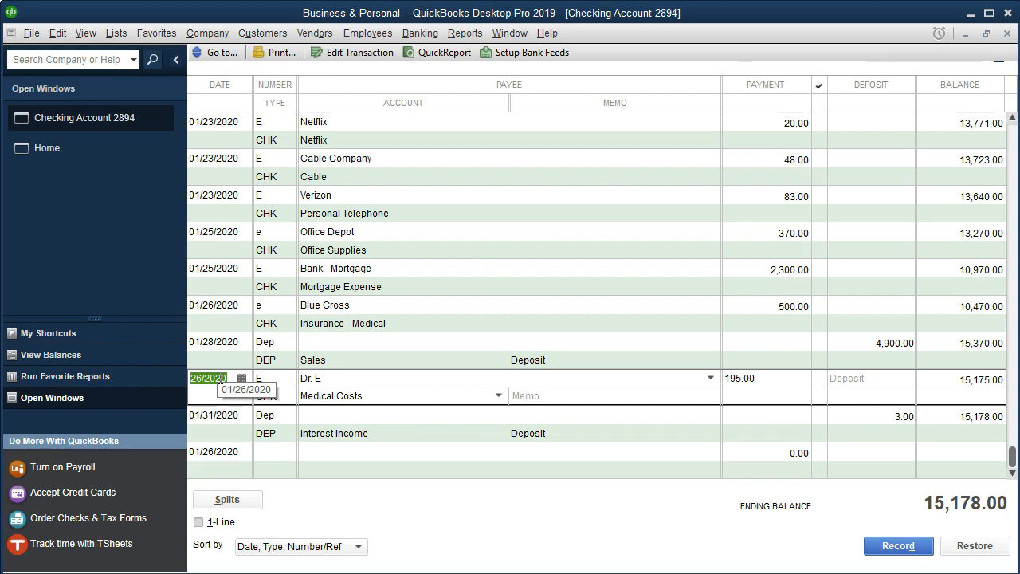
key("Return")
key("Return")
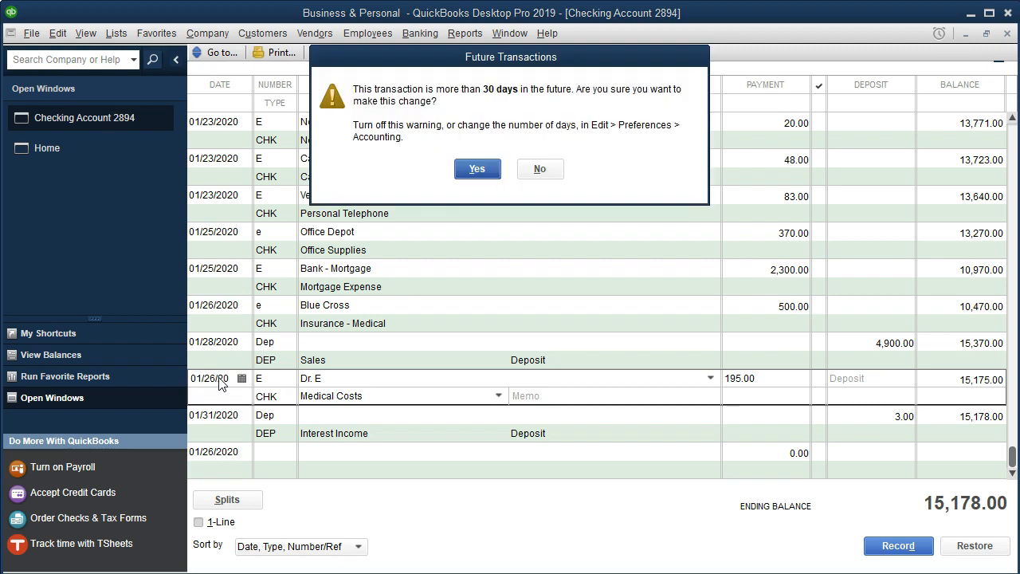
key("Return")
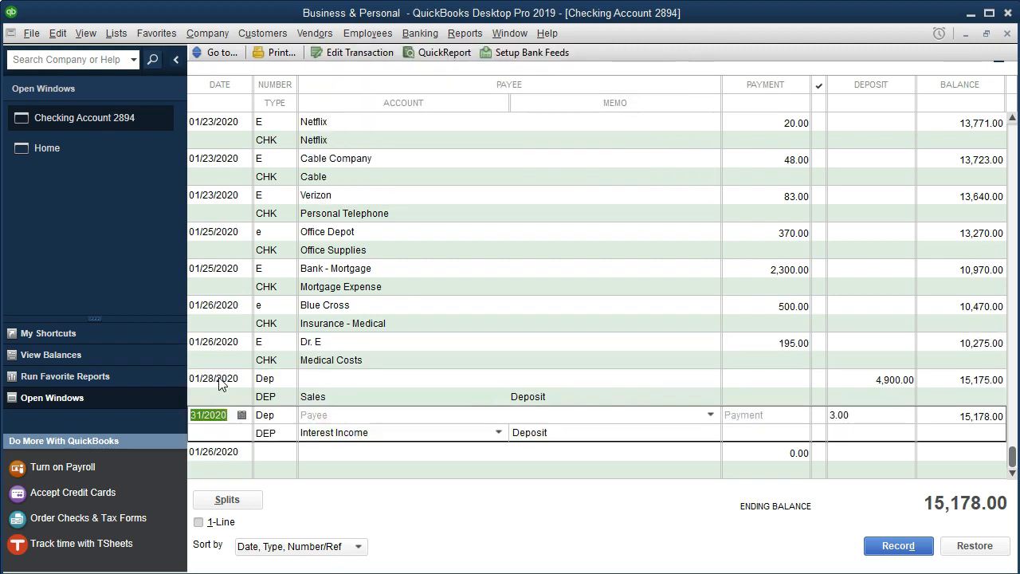
- Start a new E transaction for payee Rite Aid Drug Store, adding it as a new Vendor
left_click(233, 451)
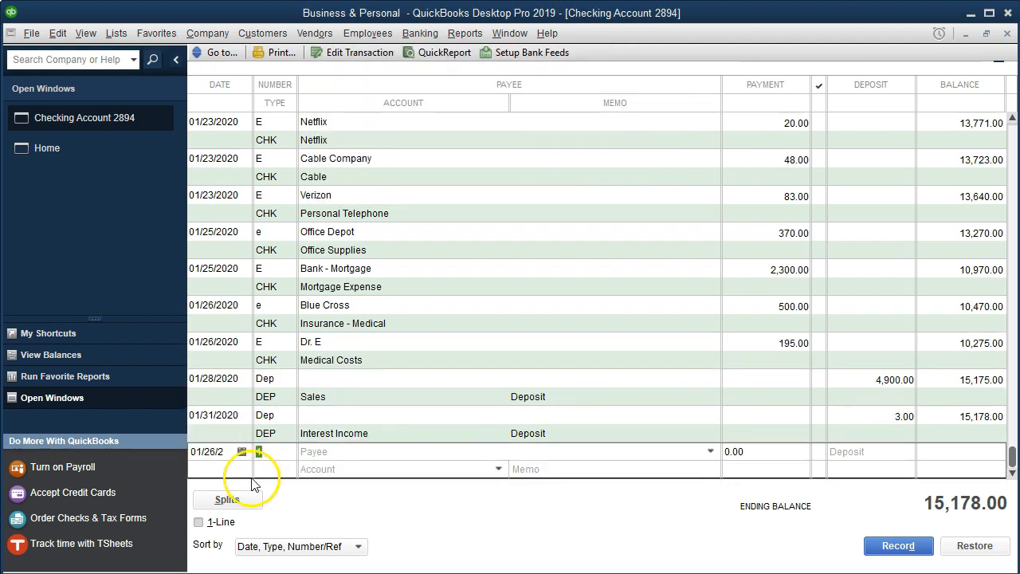
type("E")
key("Tab")
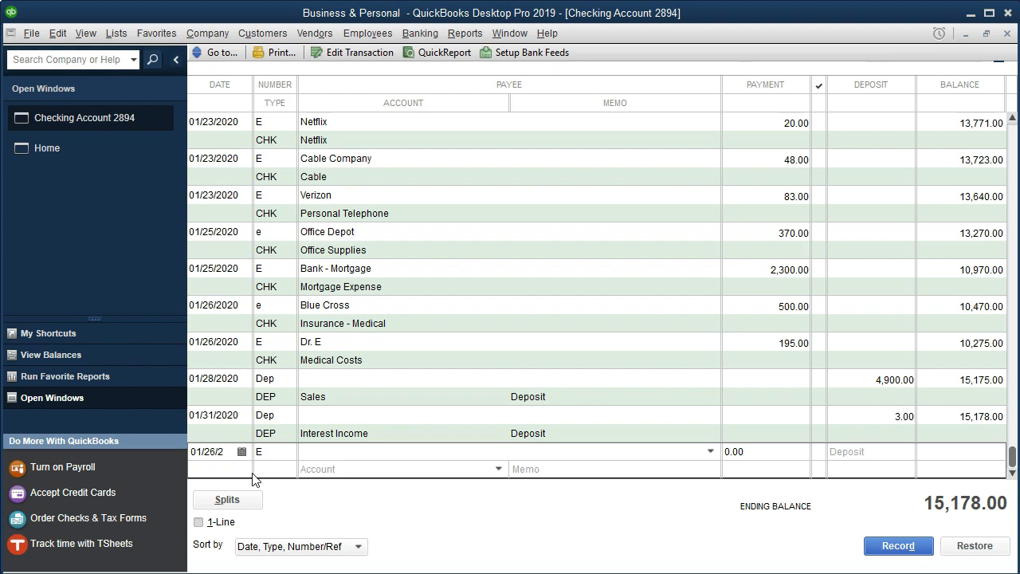
type("Rite Aid Drug Store")
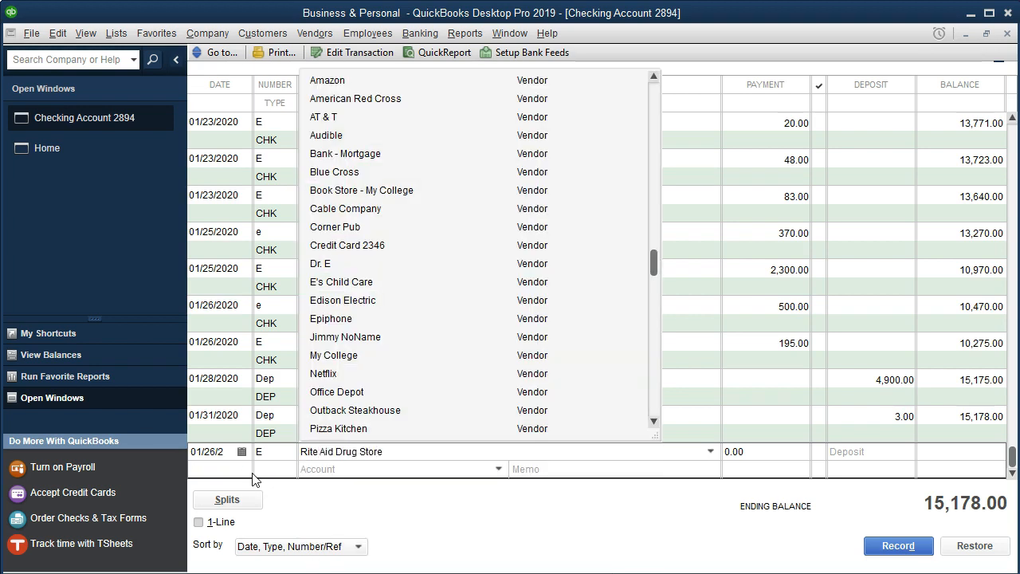
key("Tab")
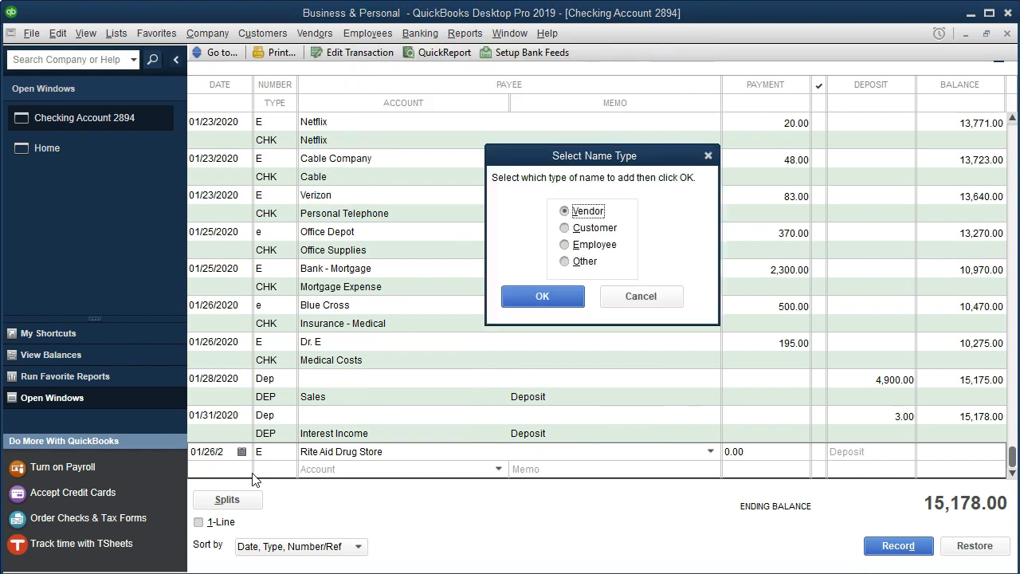
left_click(531, 296)
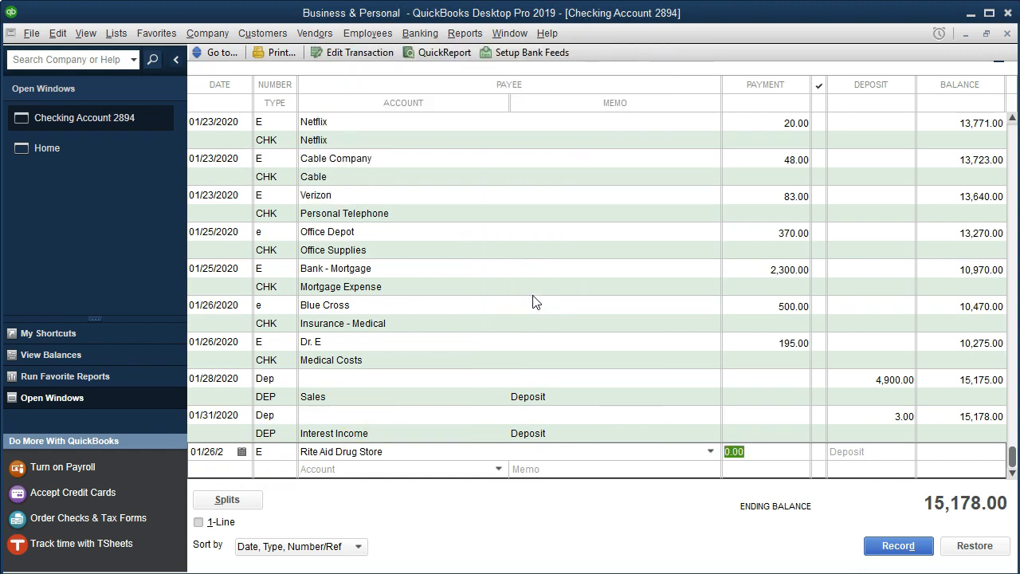
- Enter a payment of 37 and set the account to Medical Costs
type("37")
key("Tab")
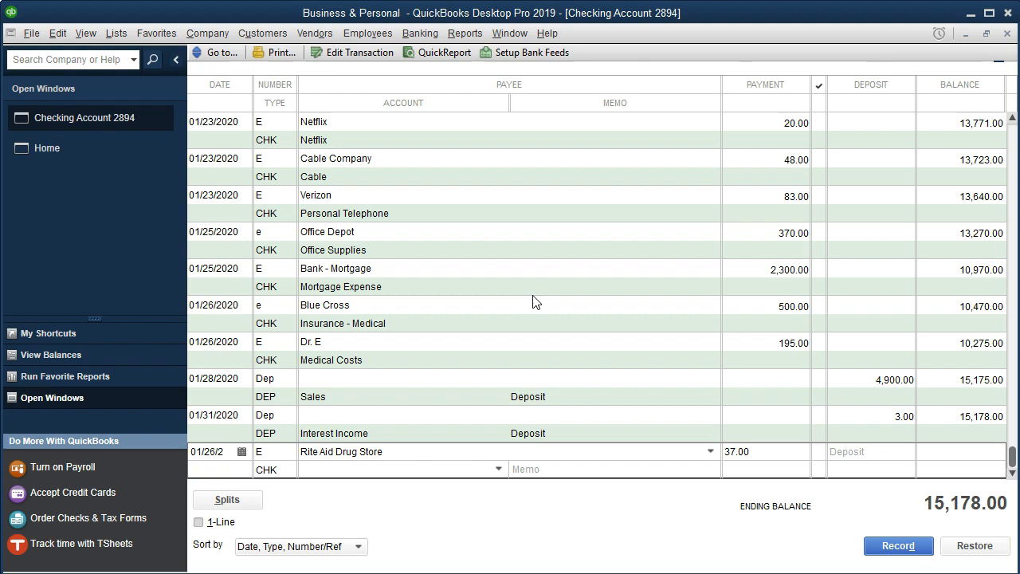
type("Me")
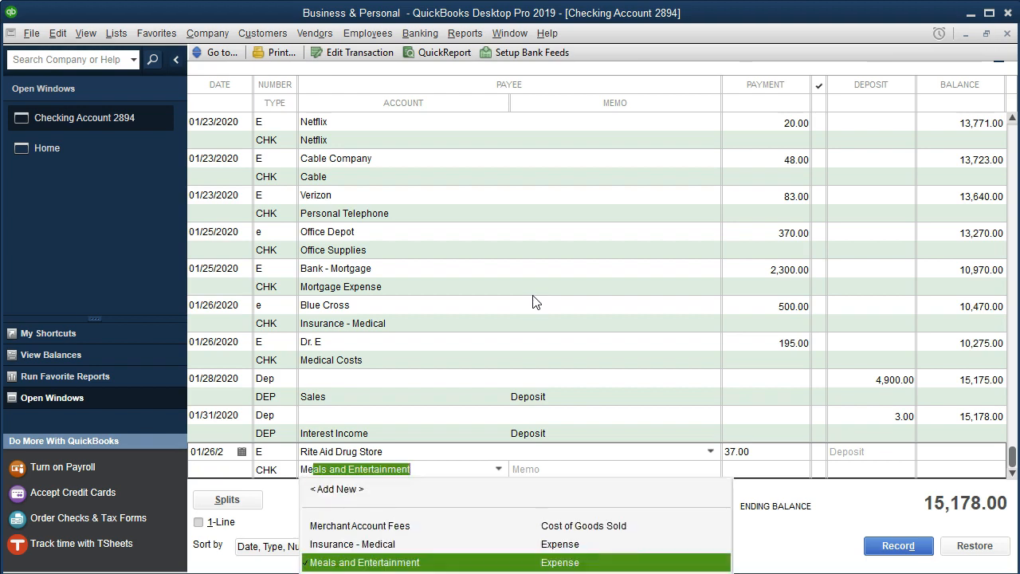
type("dical Costs")
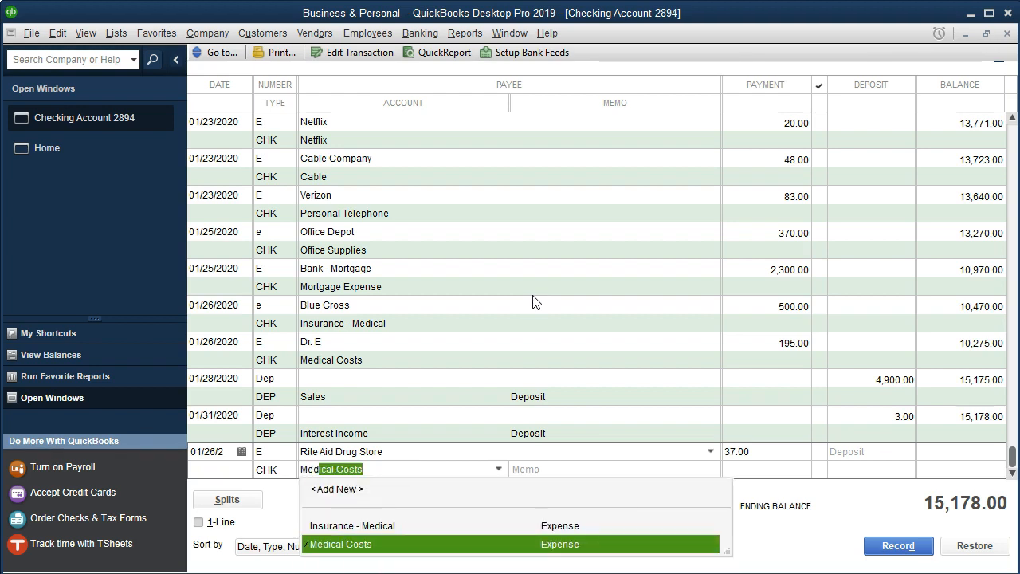
key("Tab")
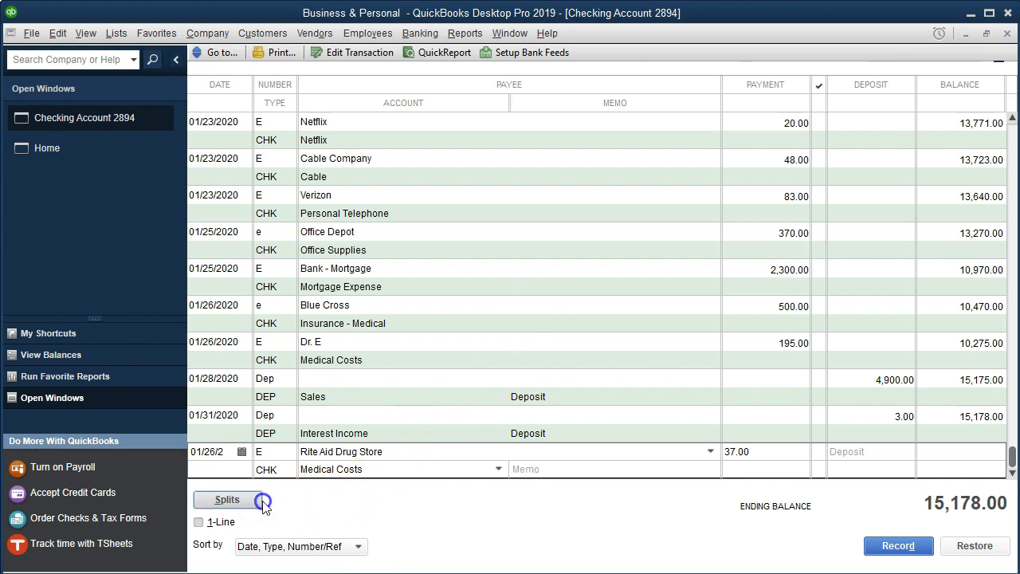
- Open the splits, assign the class Personal to the Medical Costs line, and record the transaction
left_click(227, 500)
left_click(931, 399)
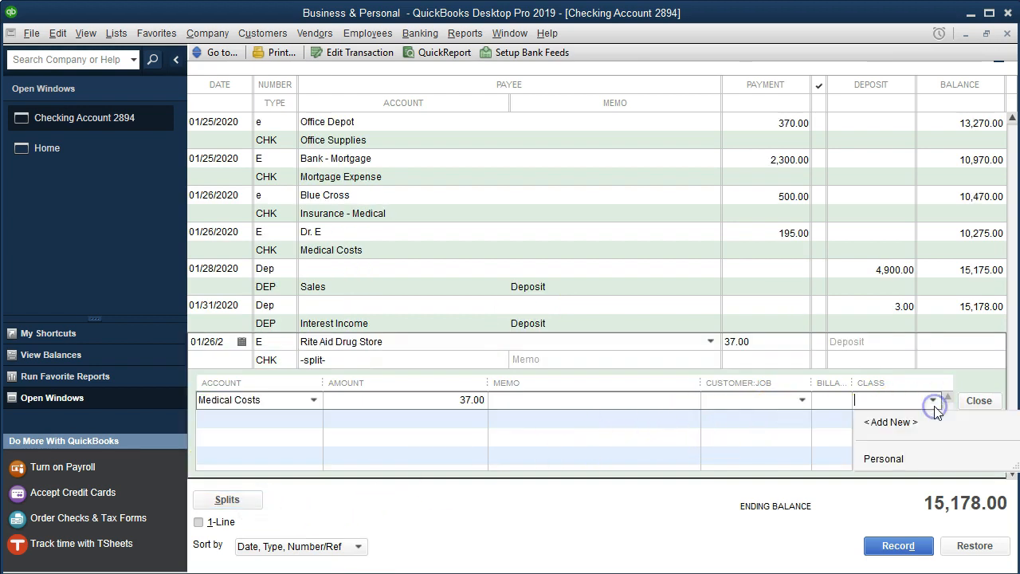
left_click(904, 461)
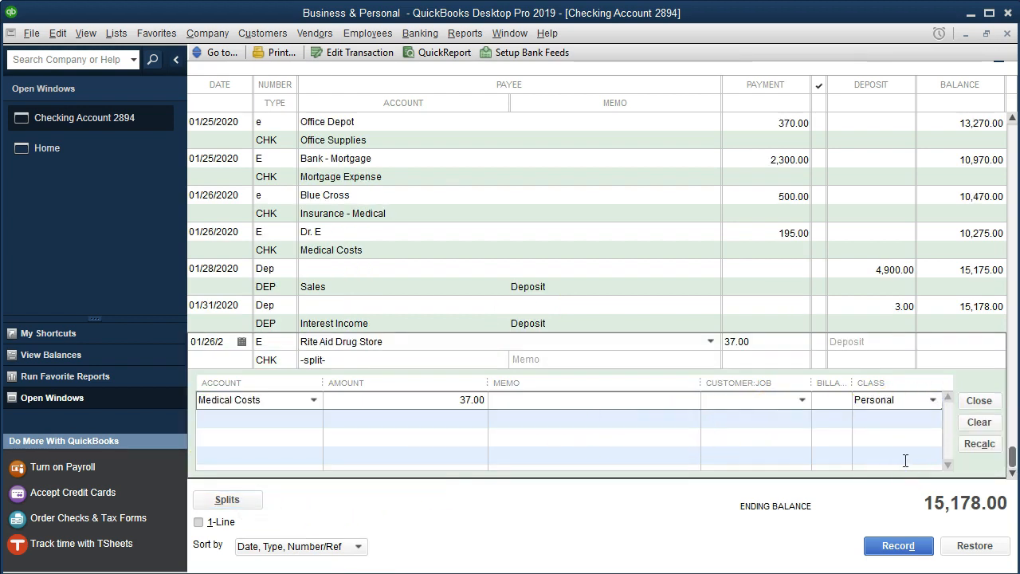
key("Return")
key("Return")
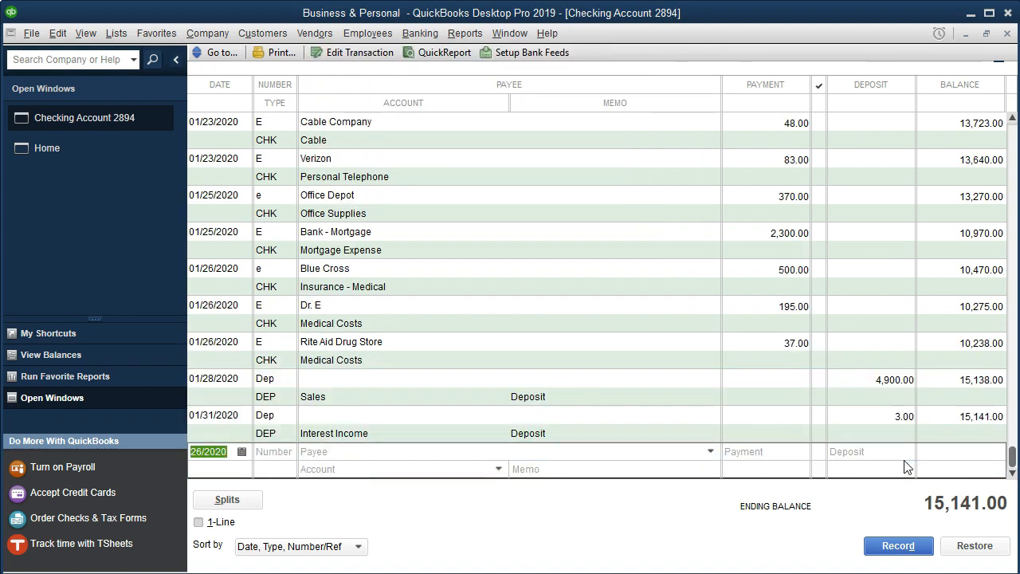
- In the statement PDF, highlight the 1/26 Rite Aid Drug Store 37 line
left_click(558, 558)
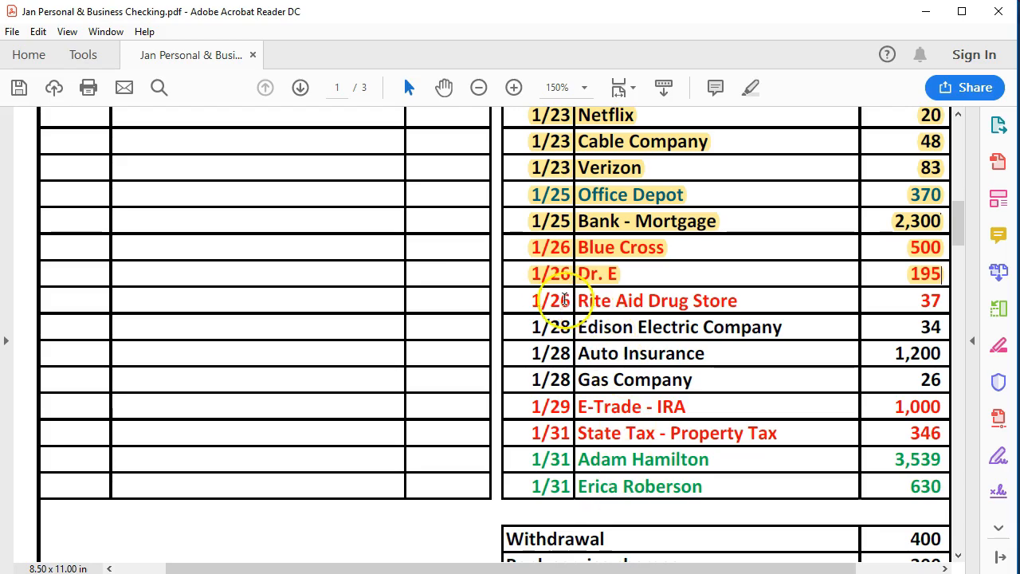
left_click_drag(565, 300, 943, 299)
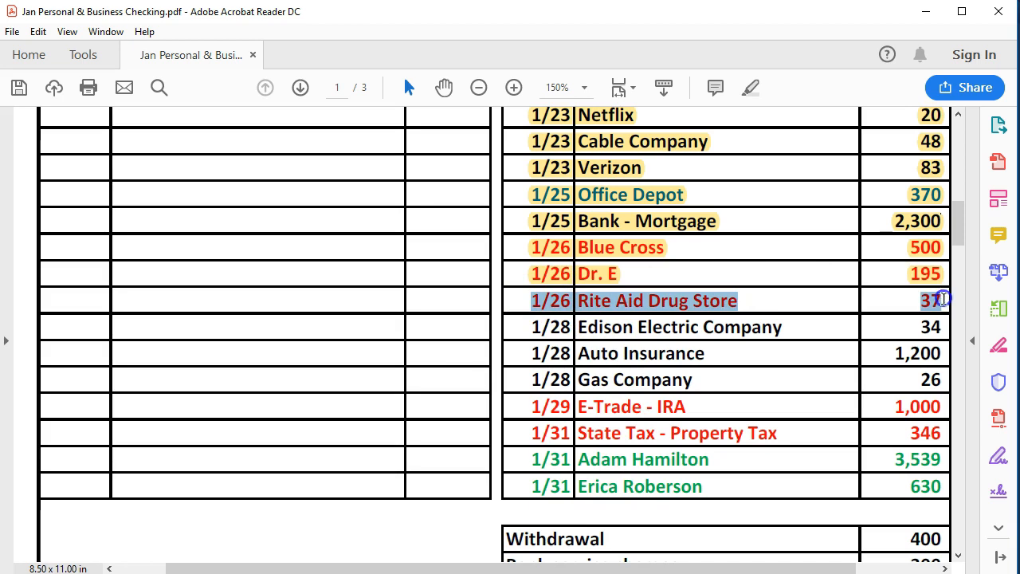
right_click(941, 299)
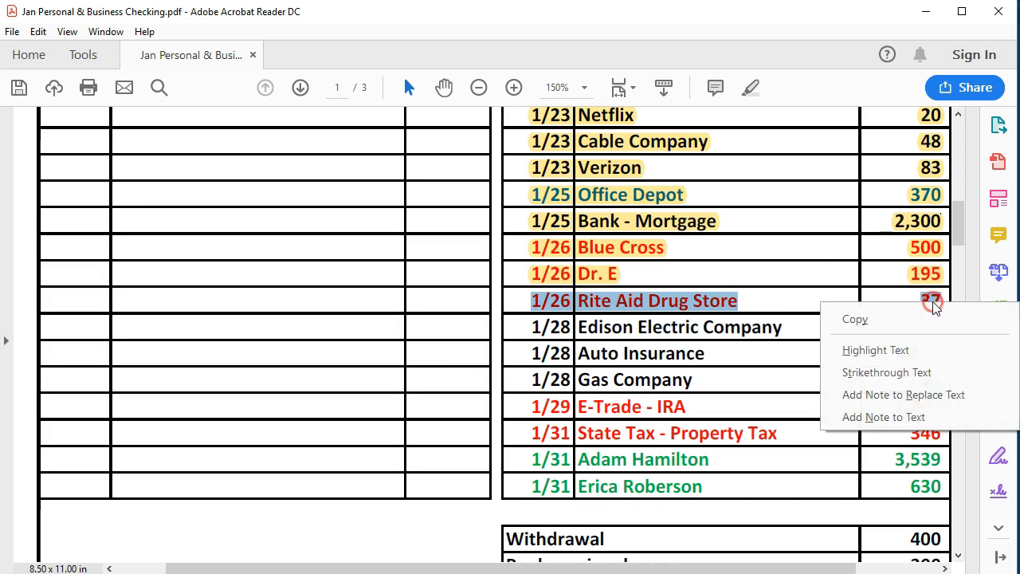
left_click(876, 352)
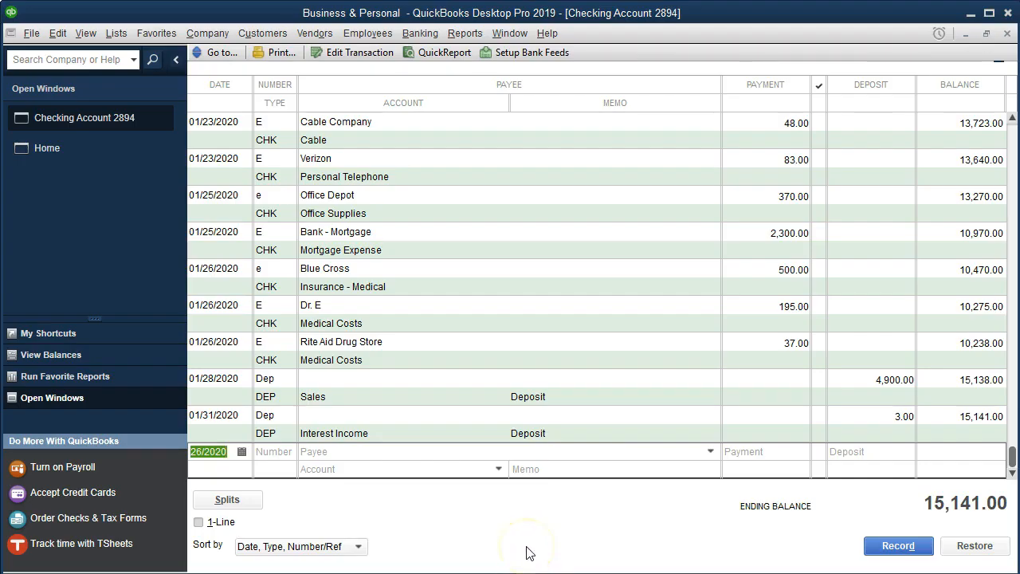
- Start a new 01/28 transaction numbered E for payee Edison Electric with a payment of 34
key("plus")
key("Tab")
type("E")
key("Tab")
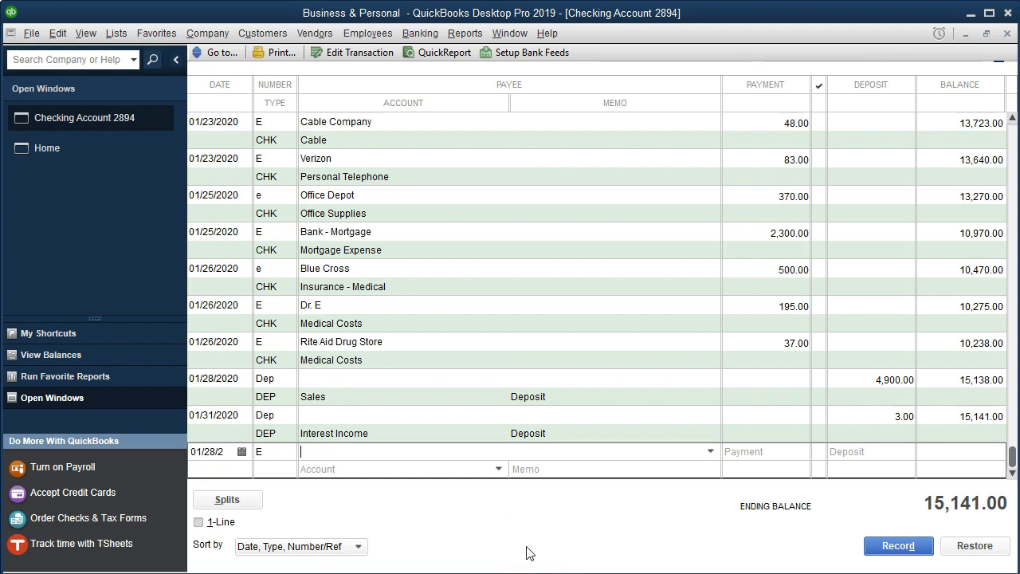
type("Edison Electric")
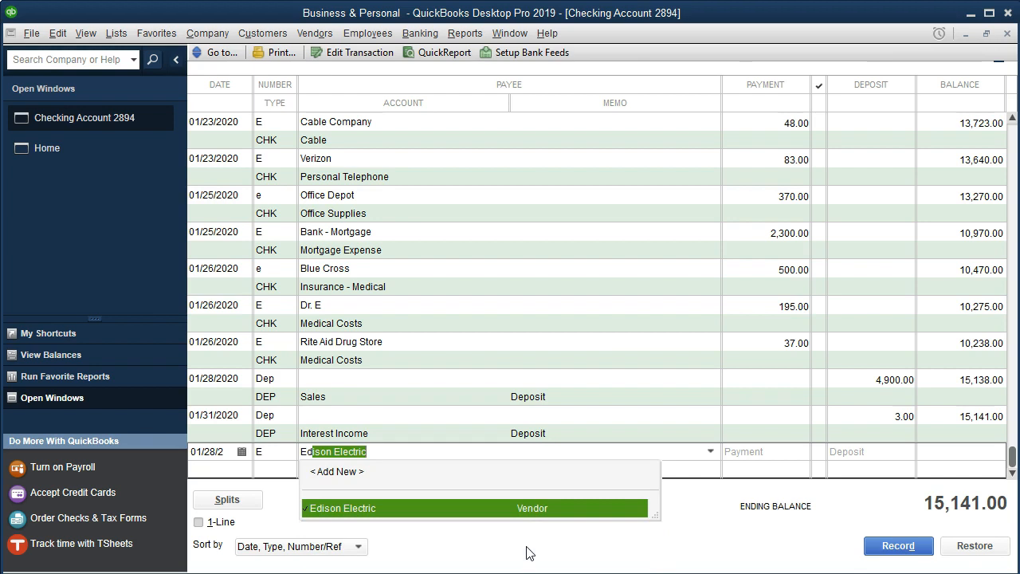
key("Tab")
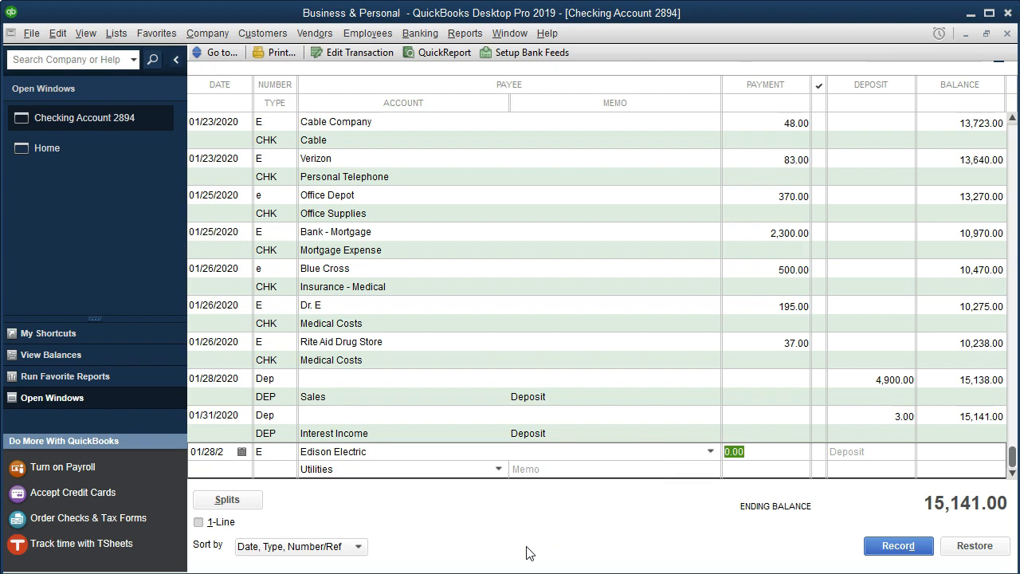
type("34")
key("Tab")
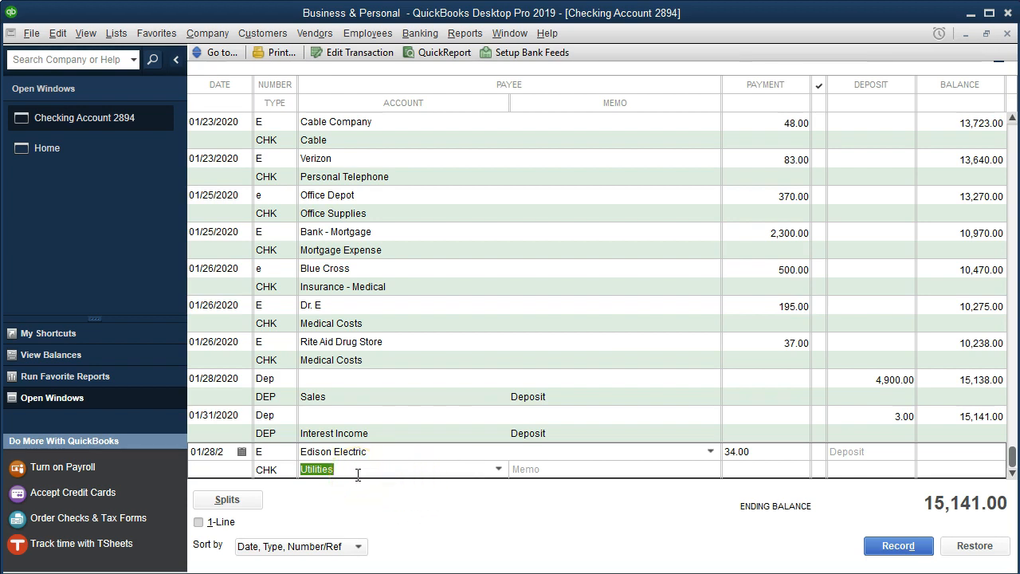
- Set the account to a new Expense account named Personal Utilities
type("Per")
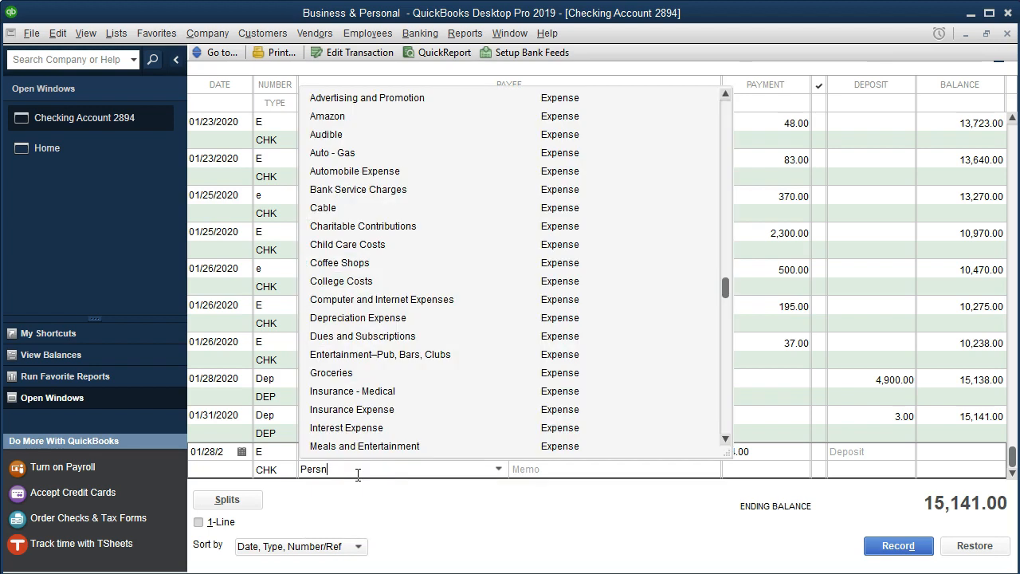
type("sonal Uti")
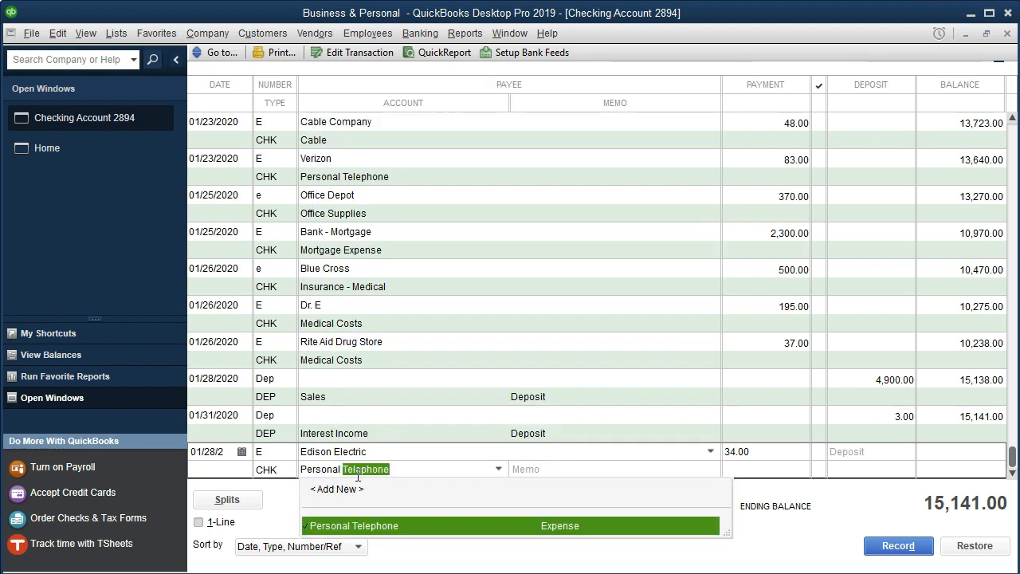
type("lities")
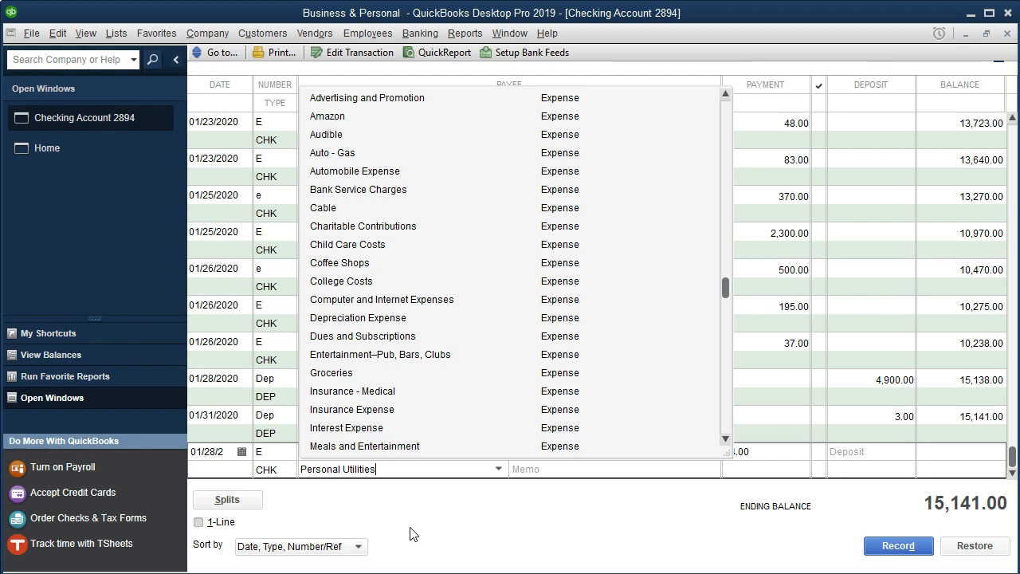
key("Tab")
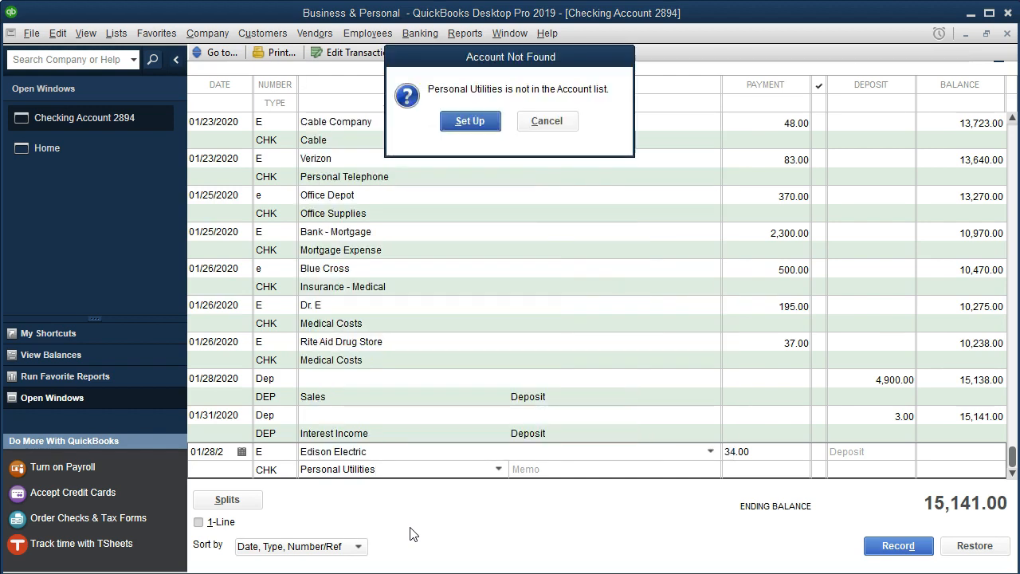
left_click(471, 122)
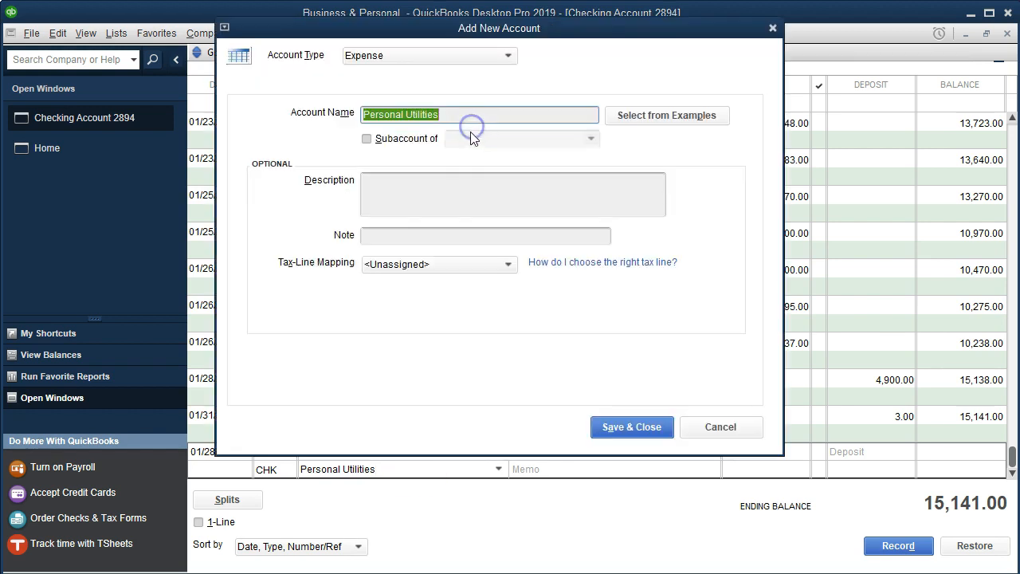
left_click(630, 427)
- Record the transaction with payee Edison Electric P, quick-adding the new name and confirming the future transaction
left_click(403, 452)
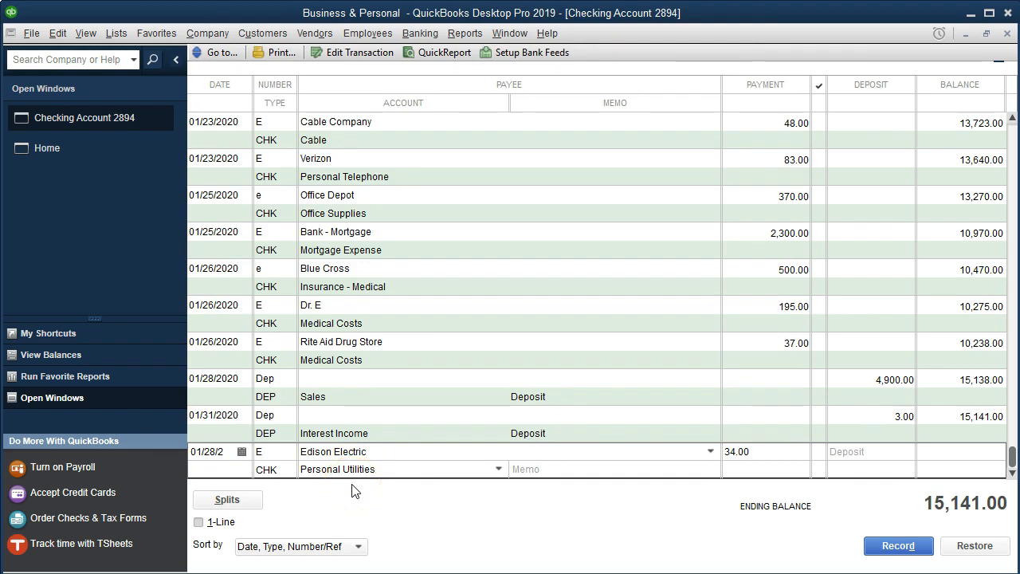
type("P")
key("Tab")
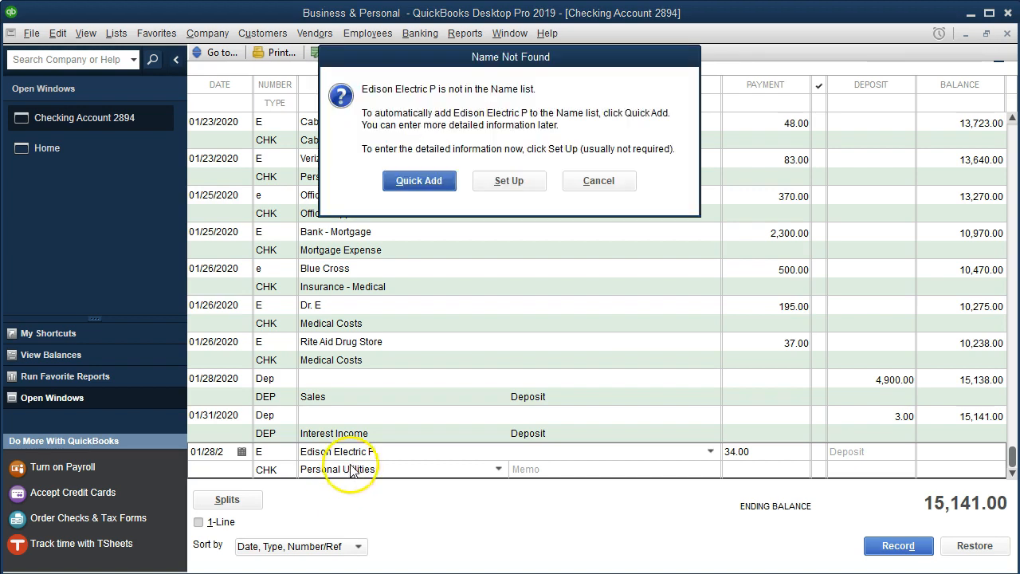
left_click(423, 180)
left_click(521, 298)
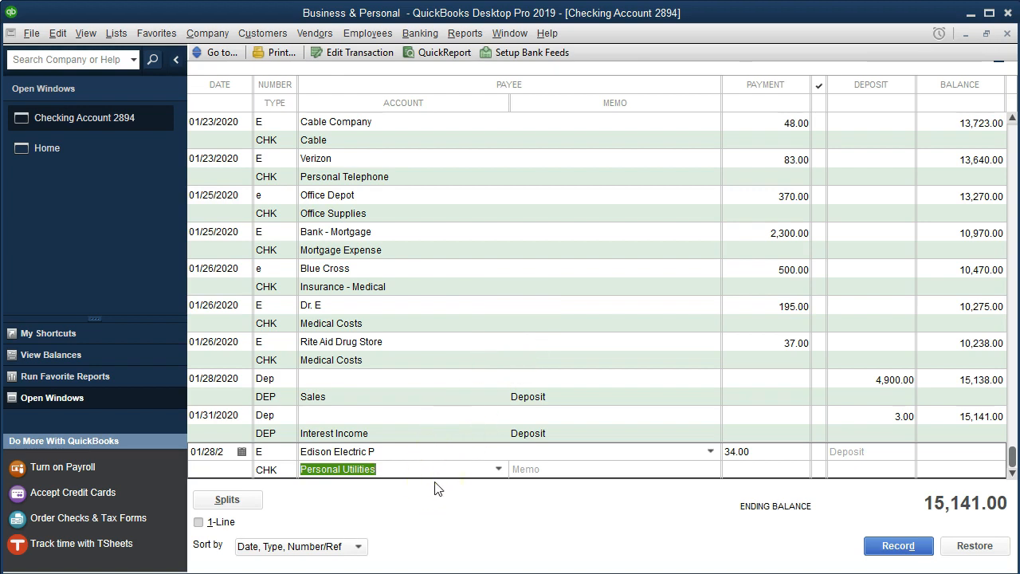
key("Return")
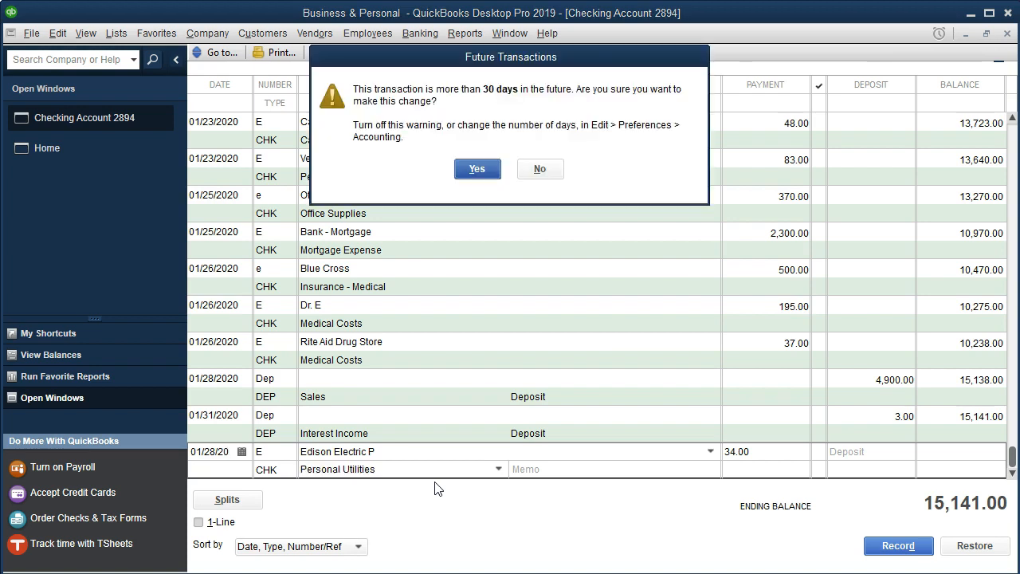
key("Return")
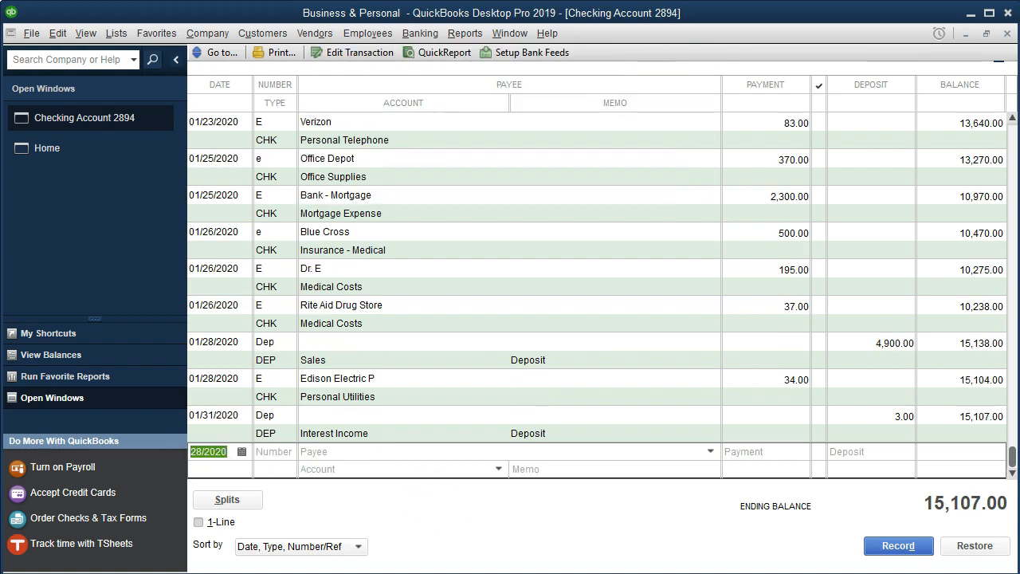
- In the statement PDF, select the 1/28 Edison Electric Company and Auto Insurance lines, then return to the register
left_click(647, 572)
left_click(559, 568)
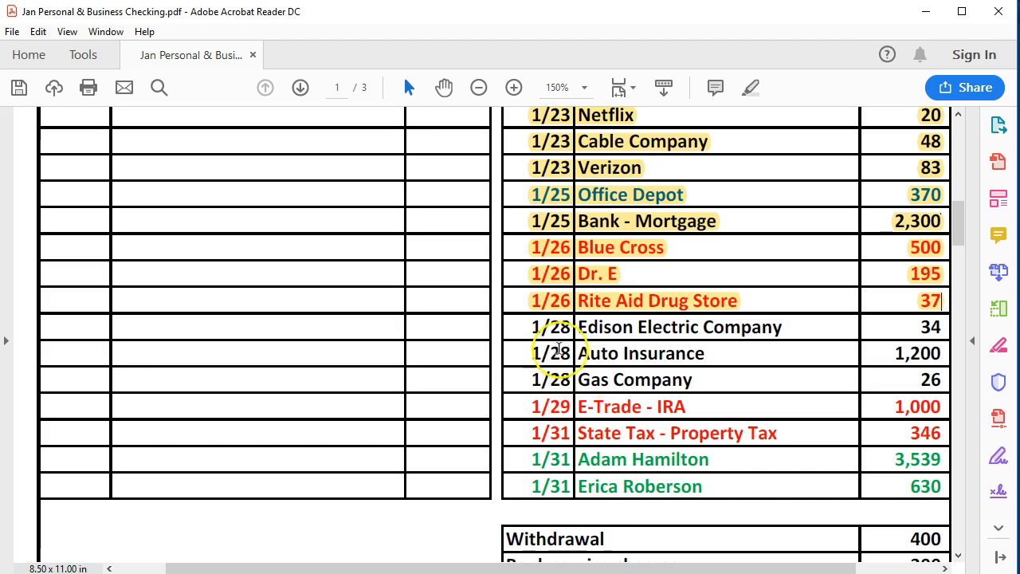
left_click_drag(534, 327, 882, 325)
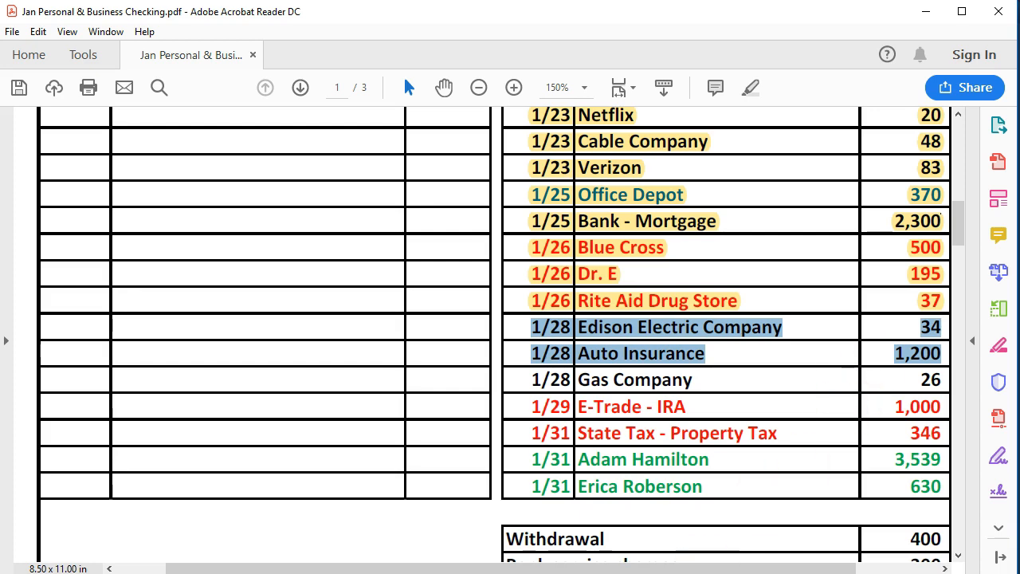
left_click(695, 573)
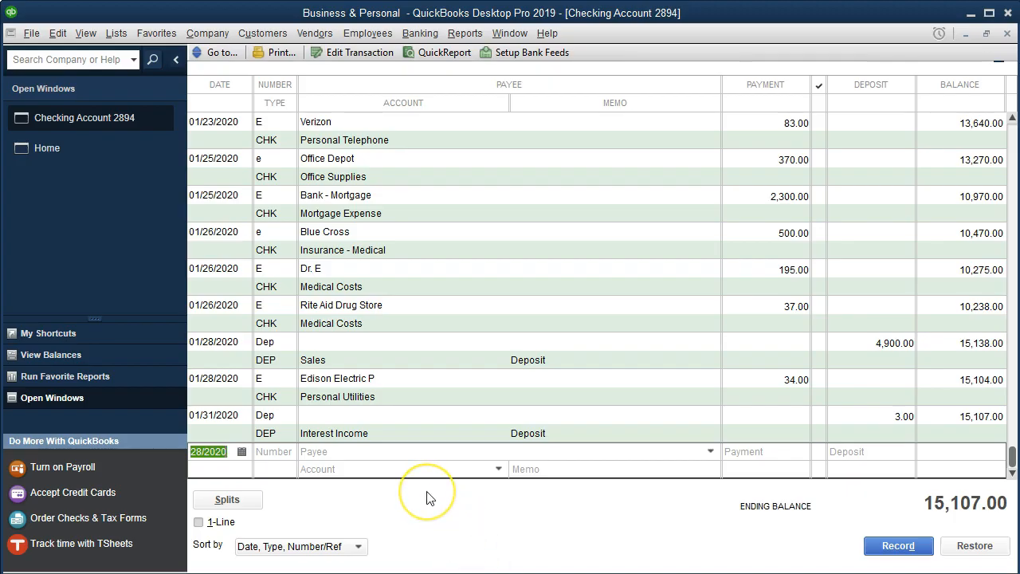
- Start a new 01/28 transaction numbered E for payee Auto Insurance, adding it as a new Vendor, with a payment of 1200
key("Tab")
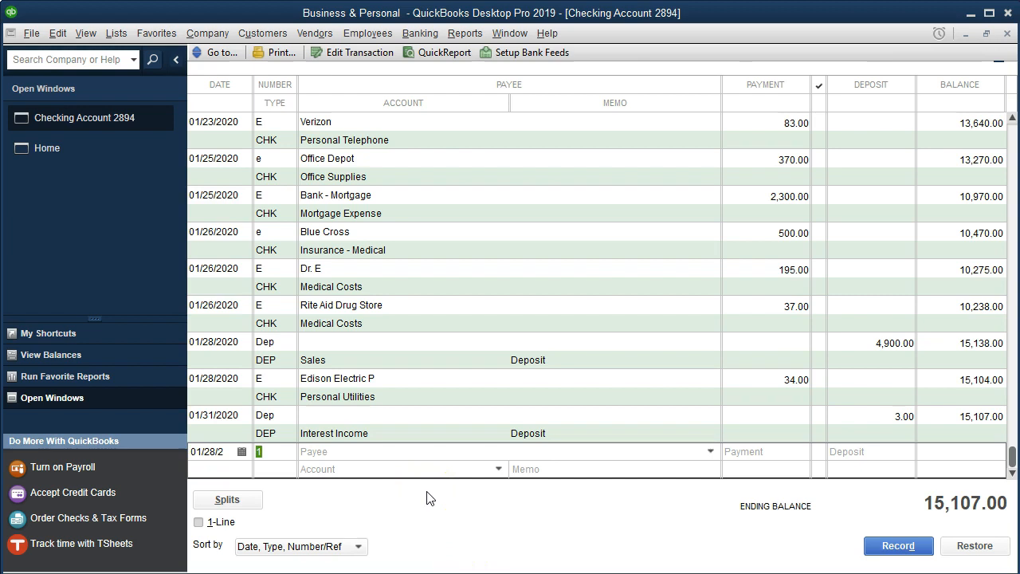
type("E")
key("Tab")
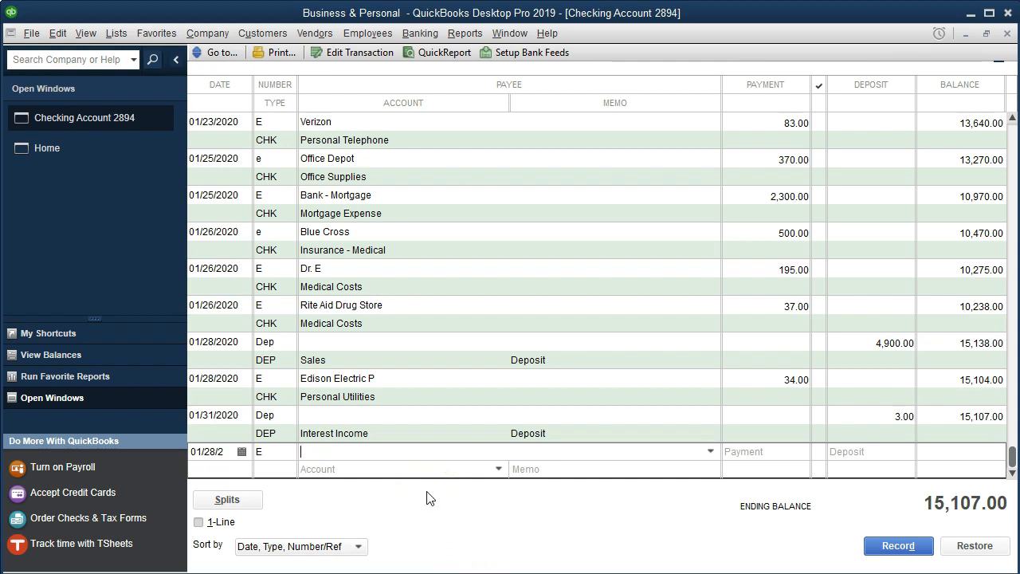
type("Auto ")
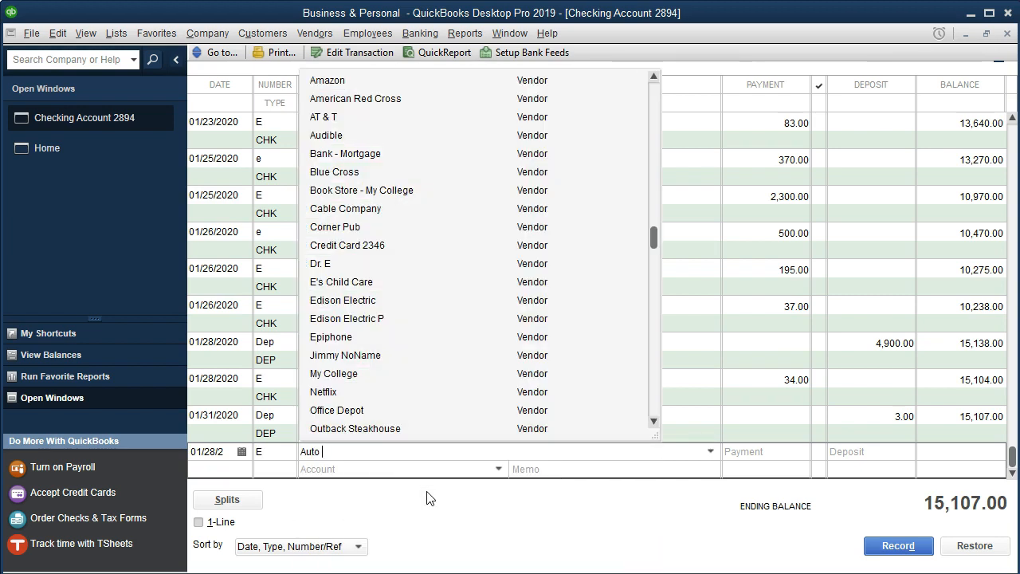
type("Insurance")
key("Tab")
key("Return")
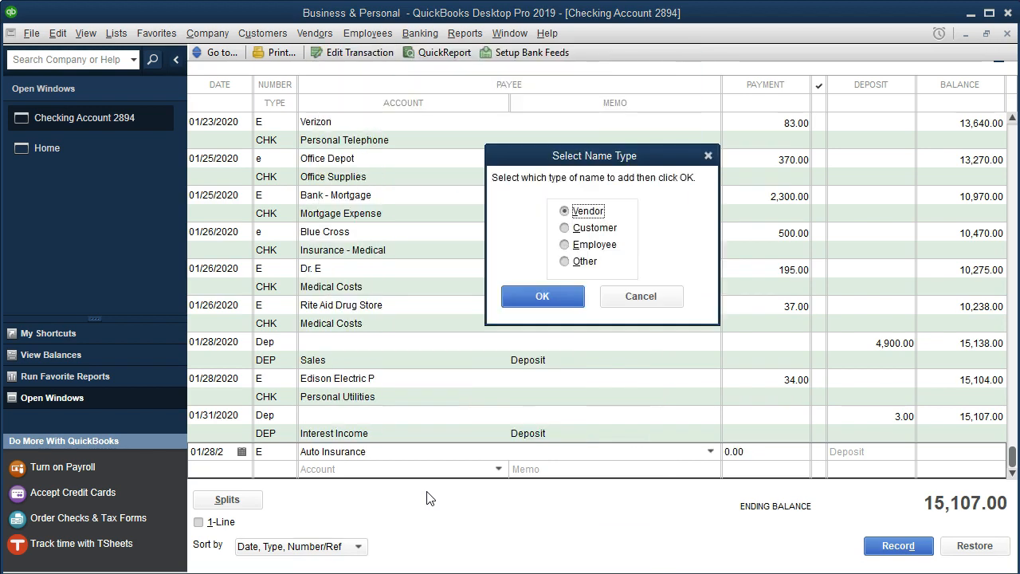
key("Return")
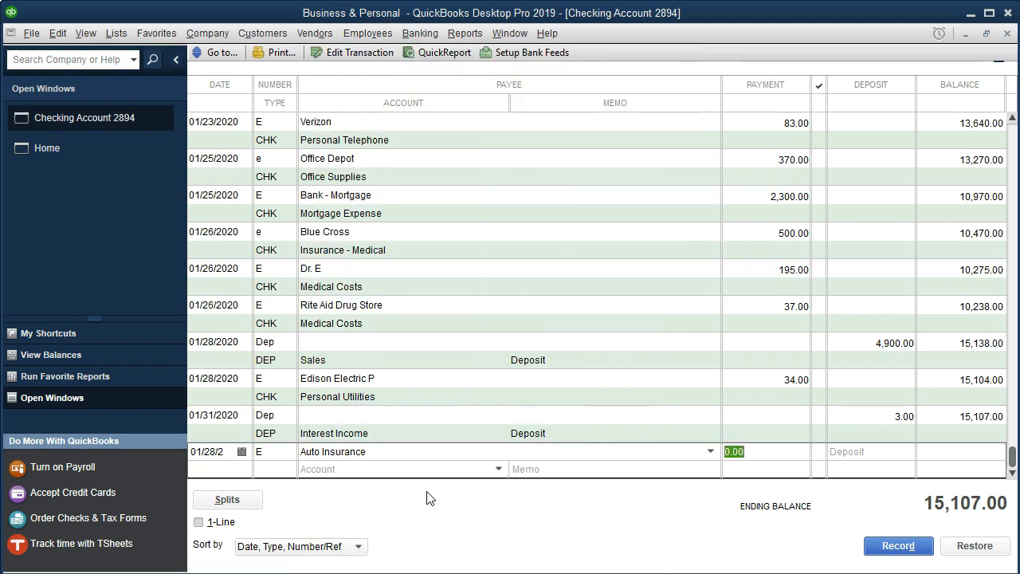
type("1200")
key("Tab")
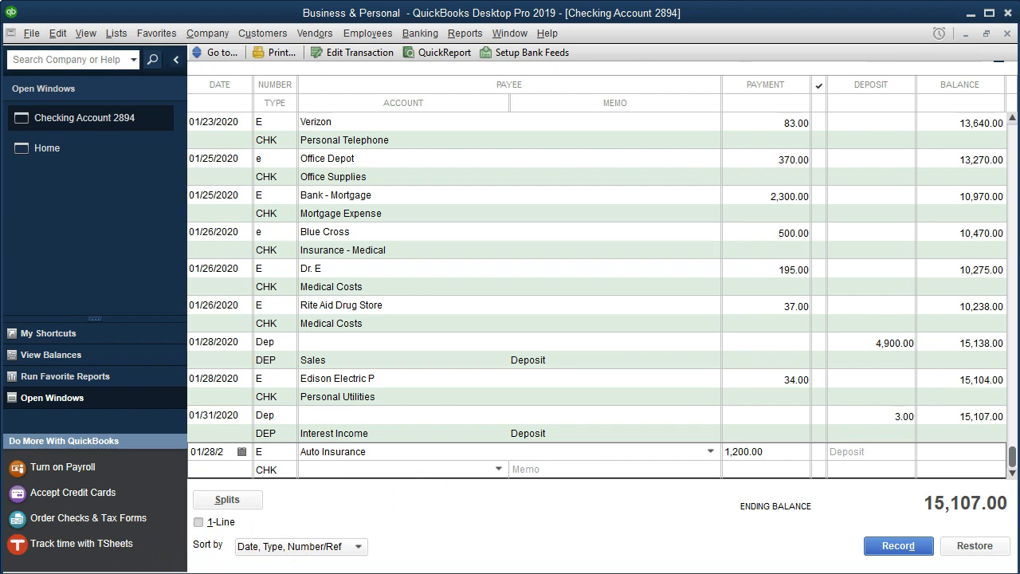
- Set the account to a new Expense account named Insurance - Auto
left_click(328, 472)
type("Insurance - Auto")
key("Tab")
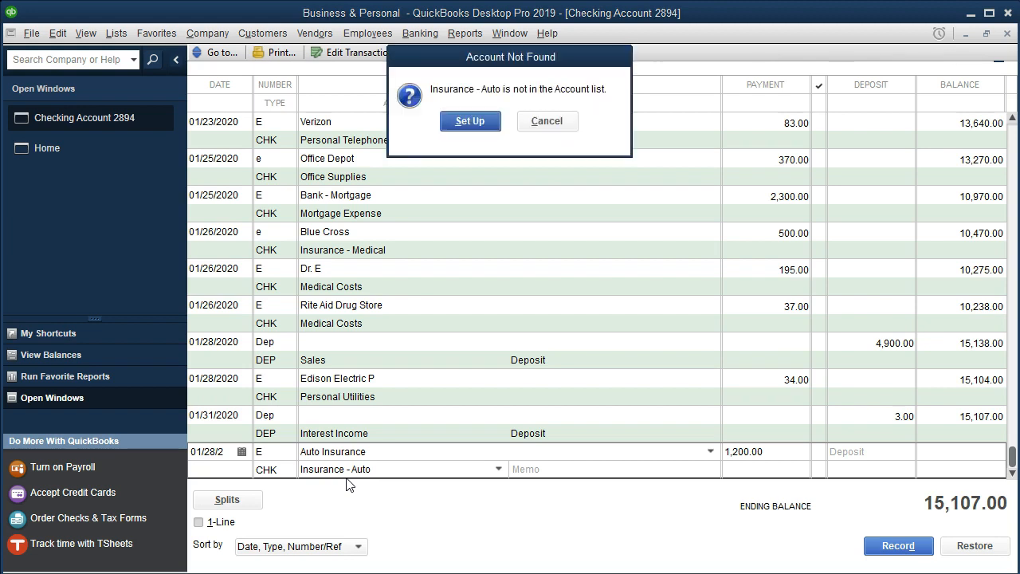
key("Return")
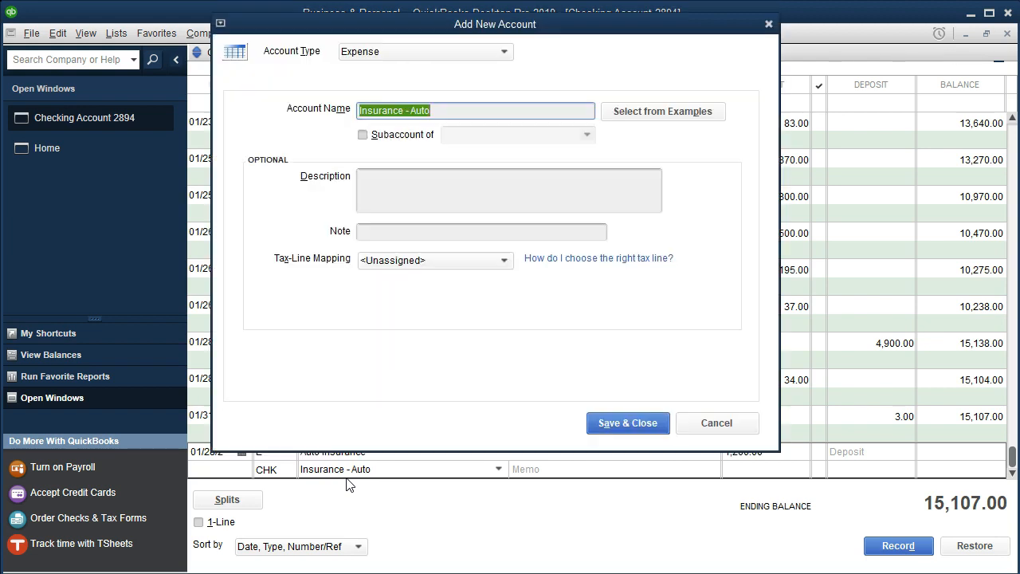
left_click(612, 423)
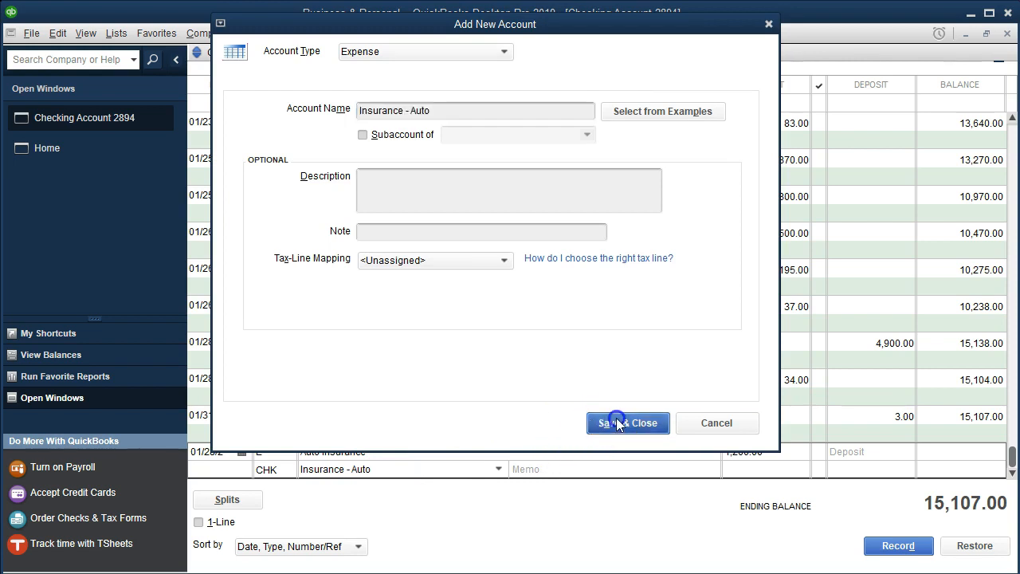
- Assign the Personal class in the transaction's splits and record it, confirming the future transaction
left_click(239, 500)
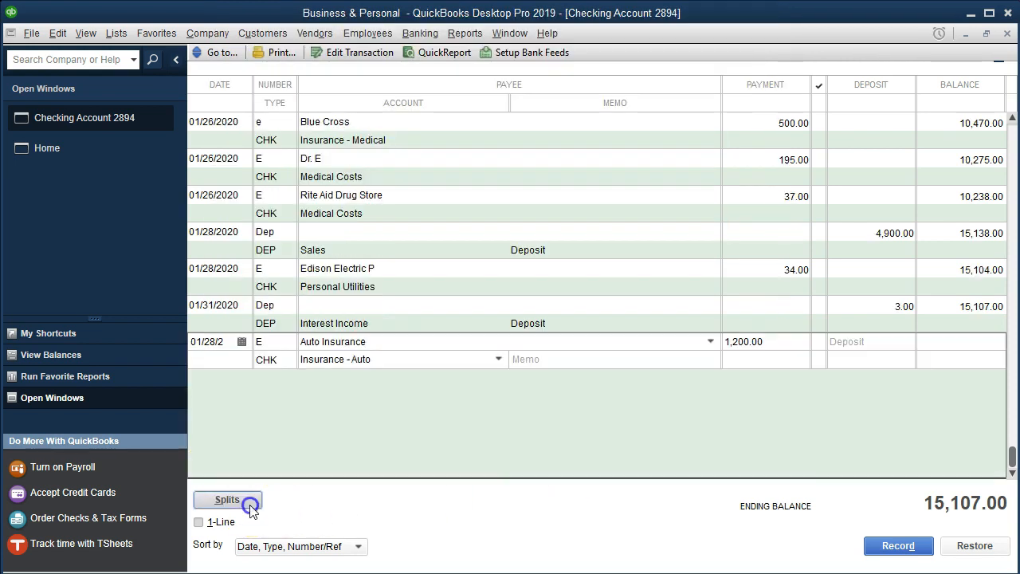
left_click(881, 401)
left_click(932, 400)
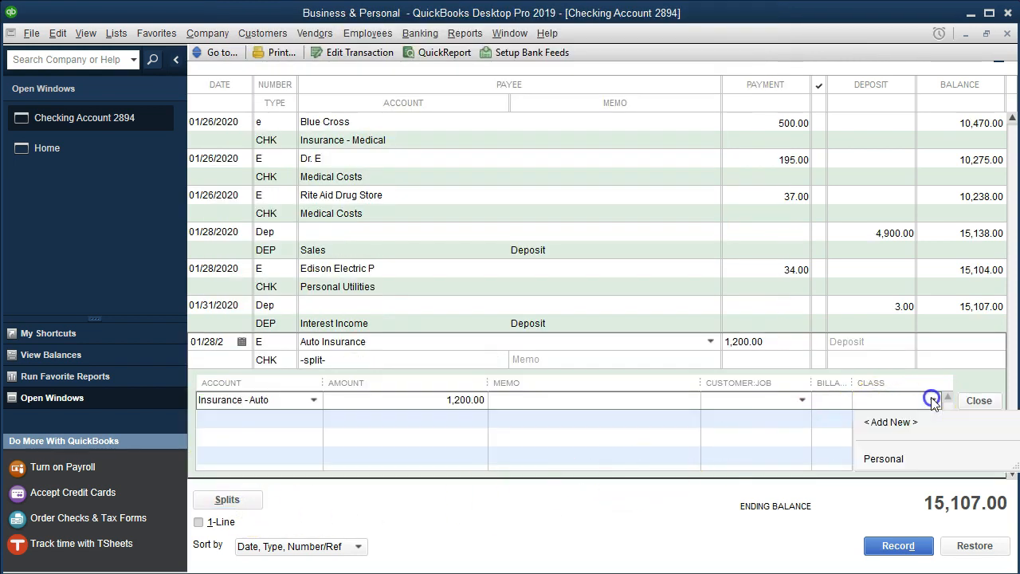
left_click(881, 457)
left_click(898, 547)
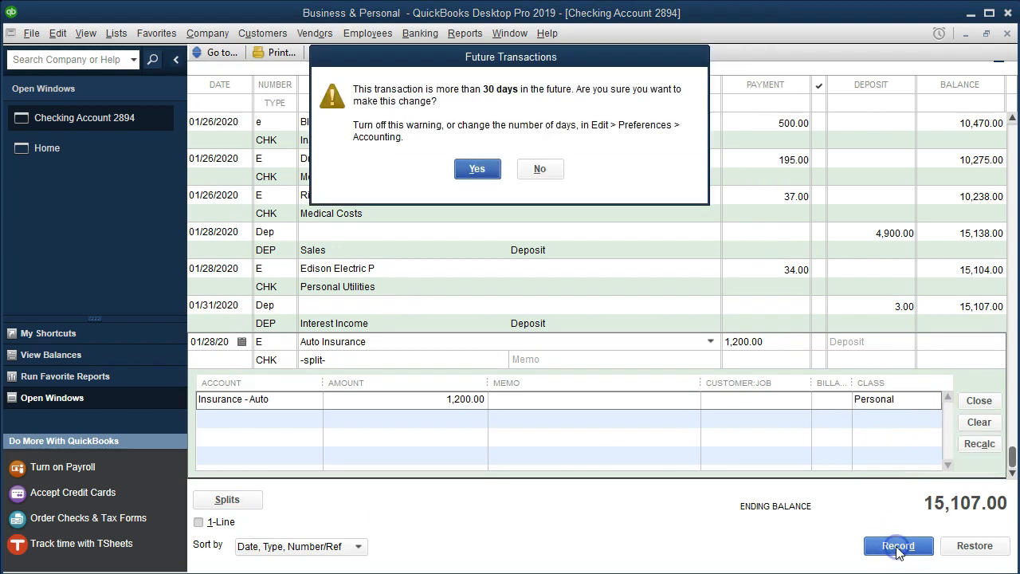
left_click(483, 169)
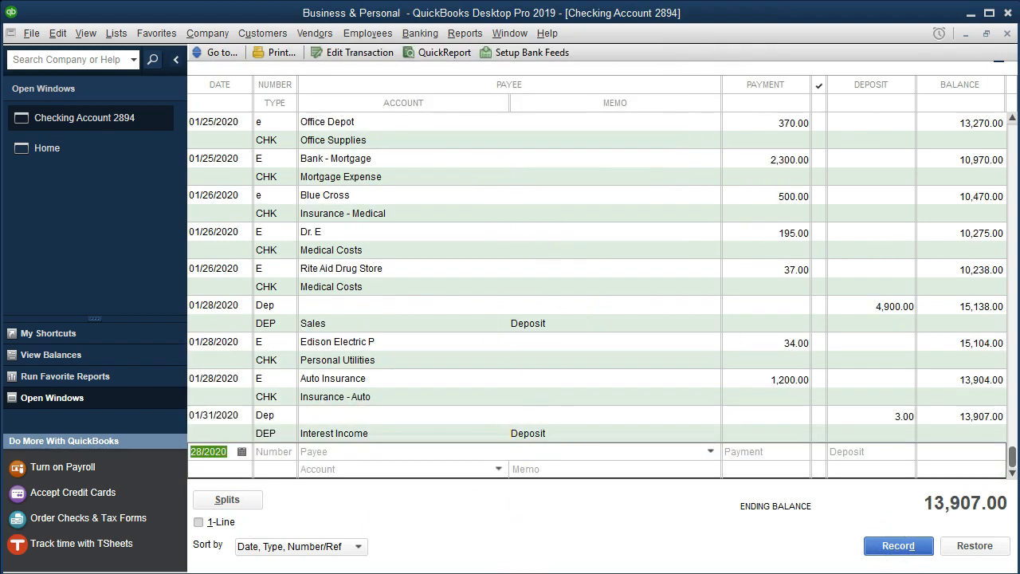
- In the statement PDF, highlight the 1/28 Edison Electric Company and Auto Insurance lines, then return to the register
left_click(558, 547)
left_click(574, 390)
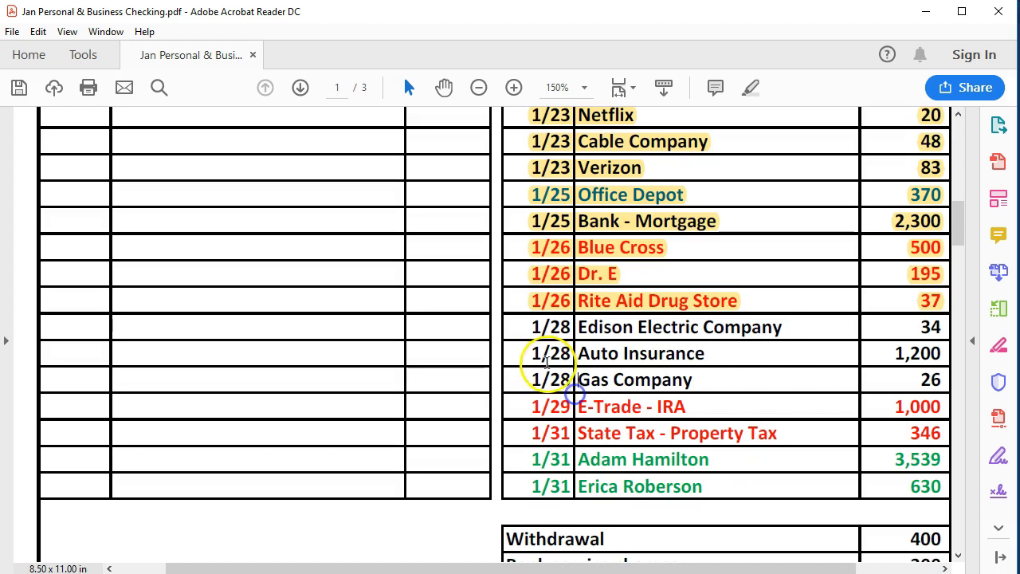
left_click_drag(520, 326, 943, 353)
right_click(916, 353)
left_click(876, 398)
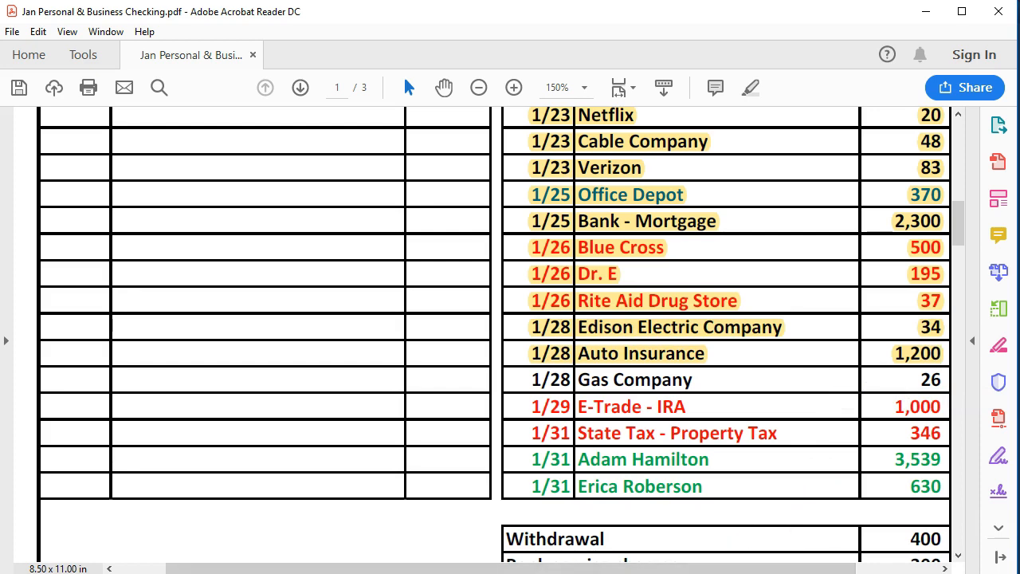
key("alt+Tab")
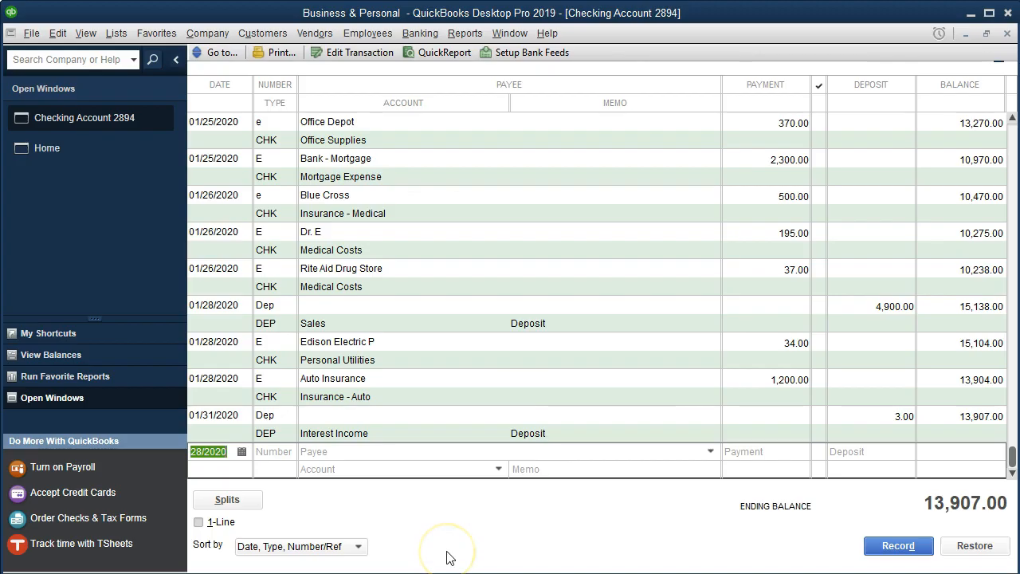
- Start a new 01/29 transaction numbered E for payee Gas Company, quick-adding the name, with a payment of 26
left_click(216, 451)
key("Tab")
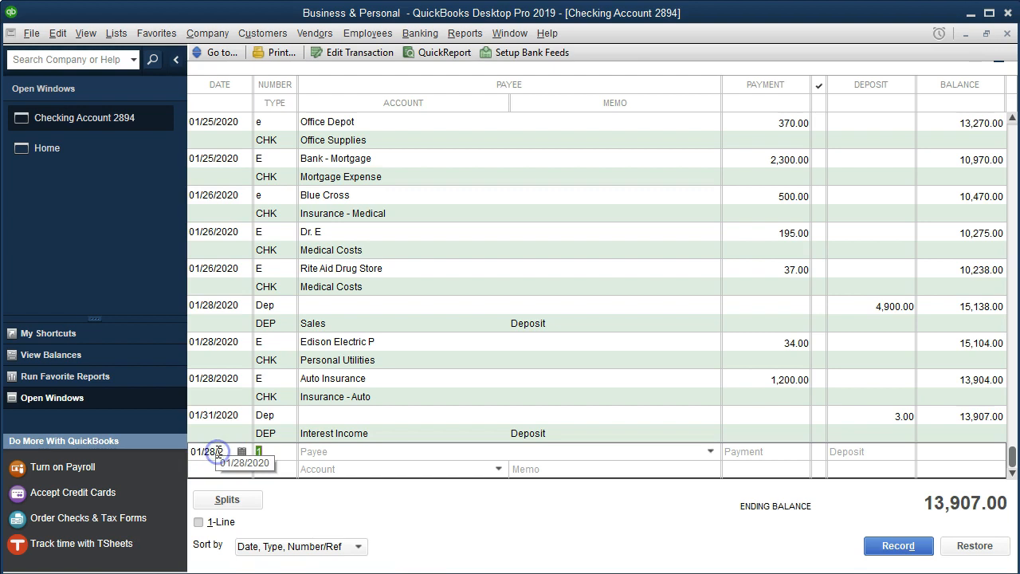
left_click(219, 449)
key("plus")
key("Tab")
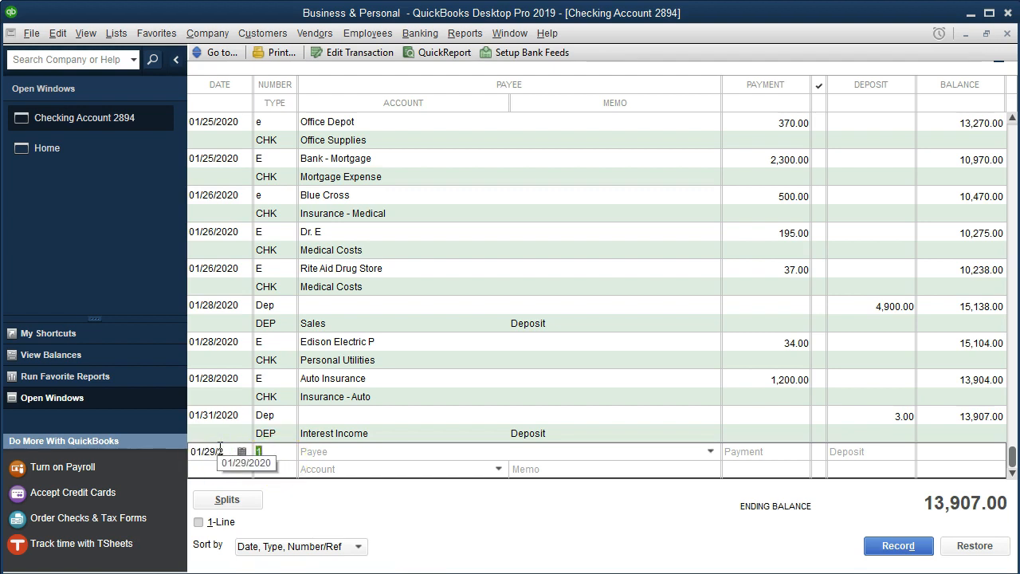
type("E")
key("Tab")
type("Gas C")
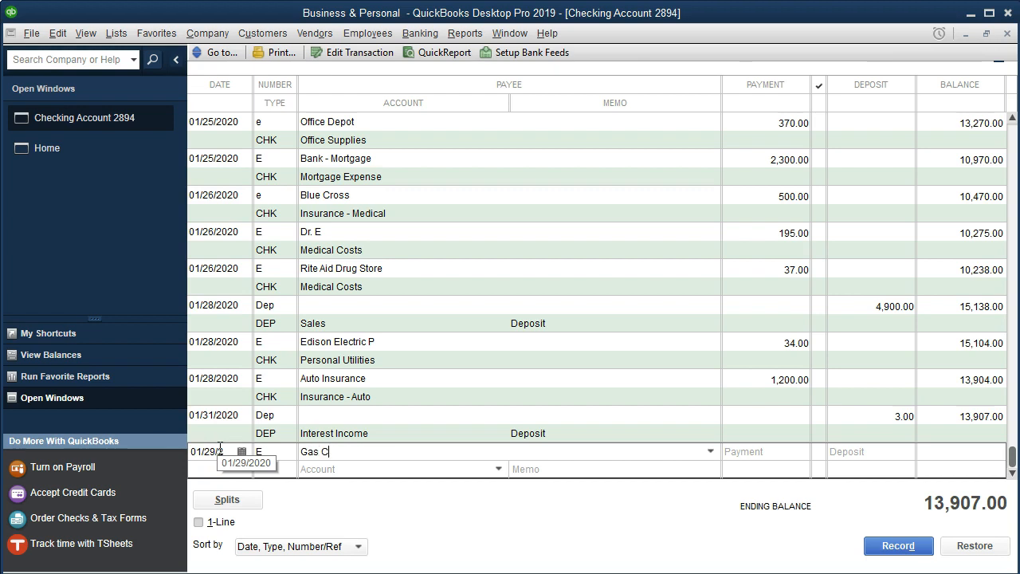
type("ompany")
key("Tab")
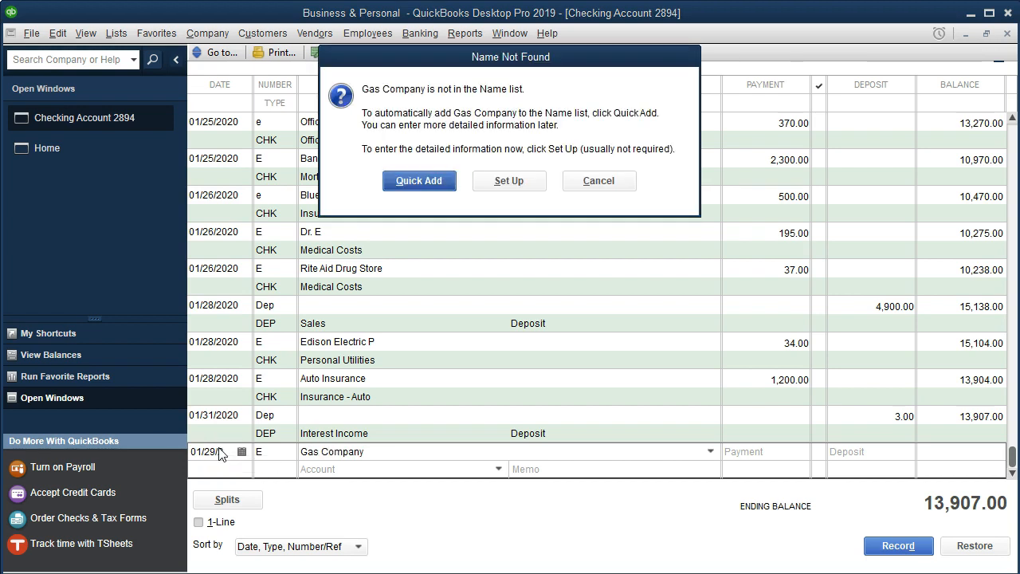
key("Return")
key("Return")
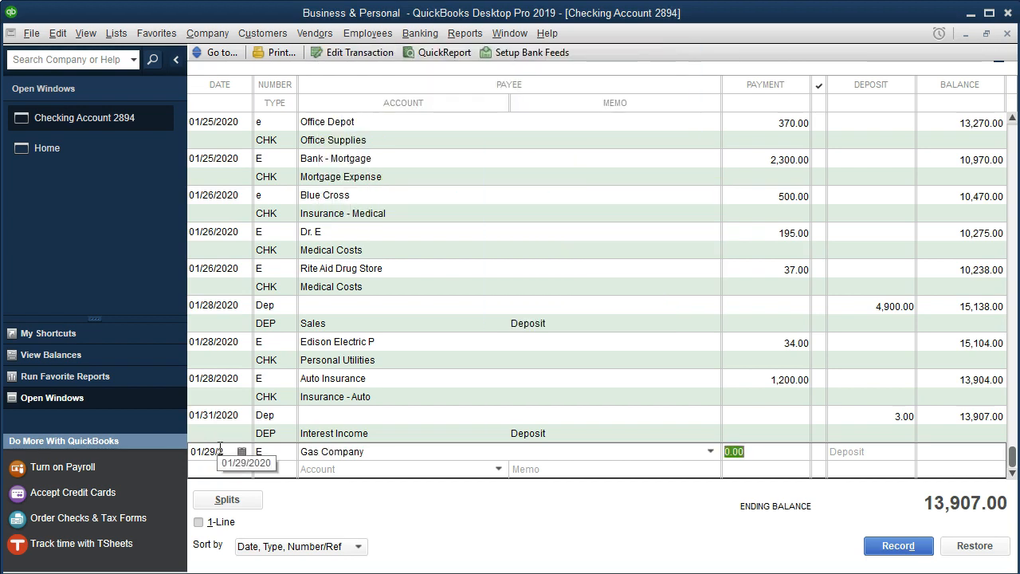
type("26")
key("Tab")
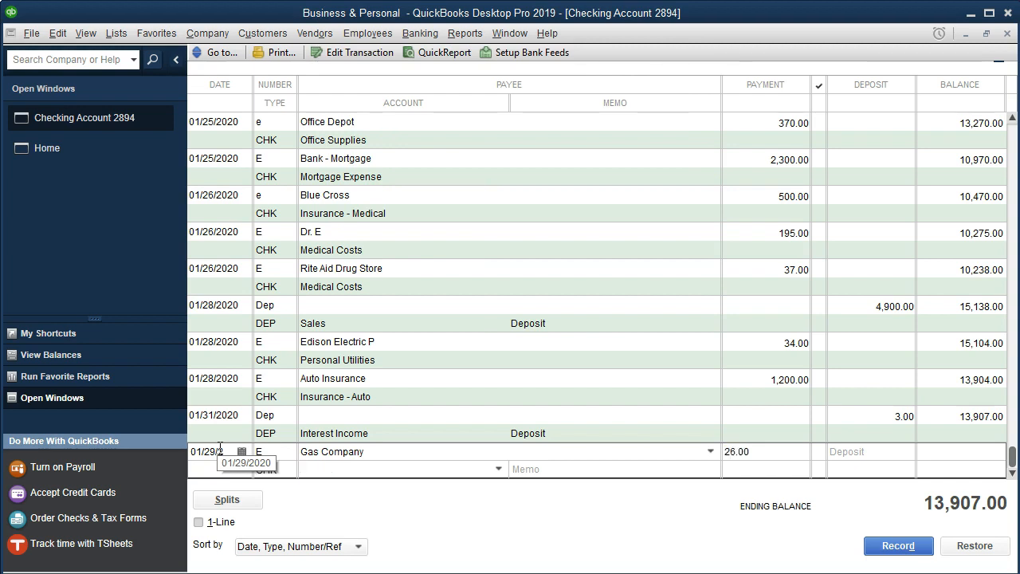
- Set the Gas Company transaction's account to Personal Utilities
type("Personal Telephone")
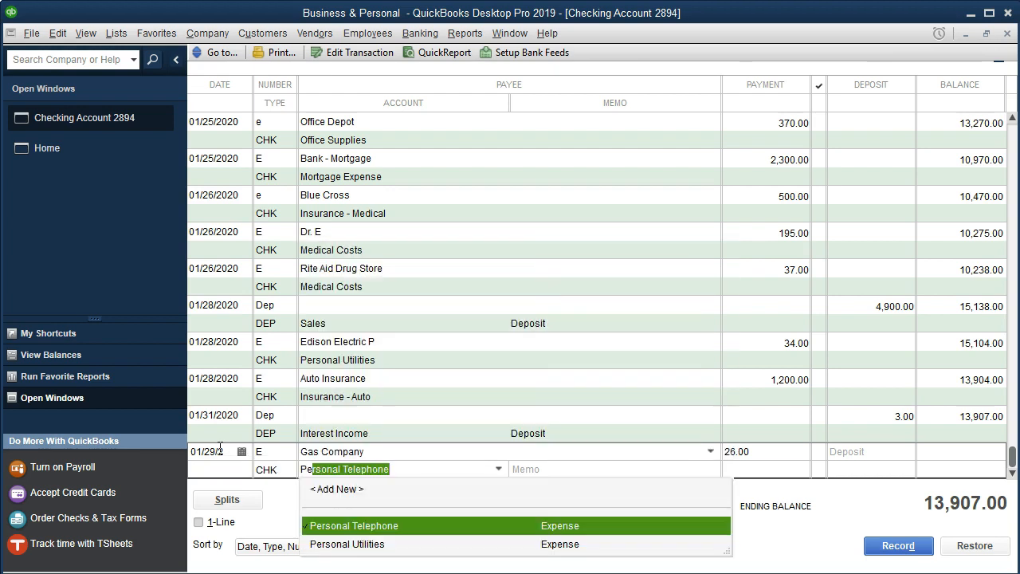
key("Down")
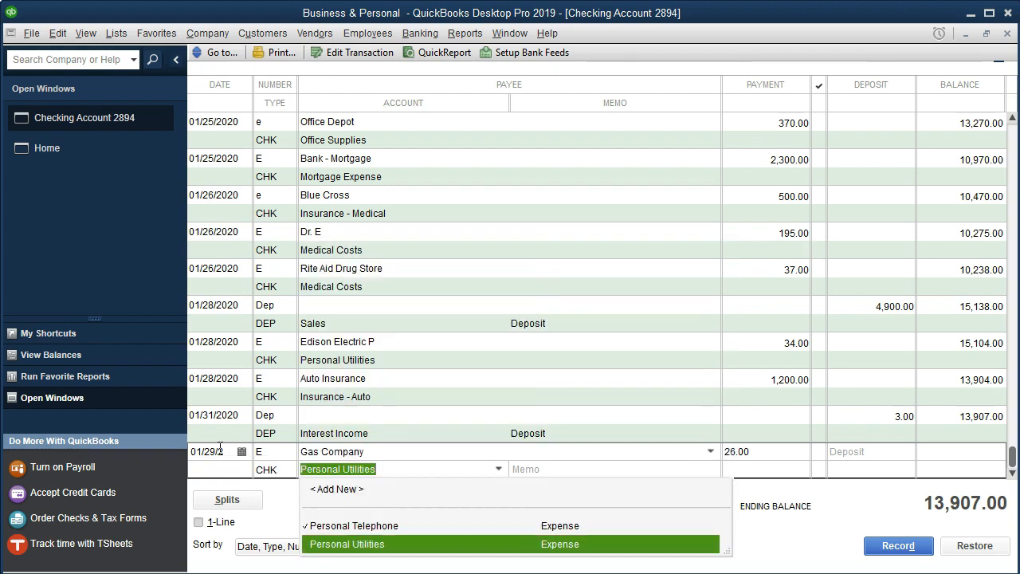
key("Tab")
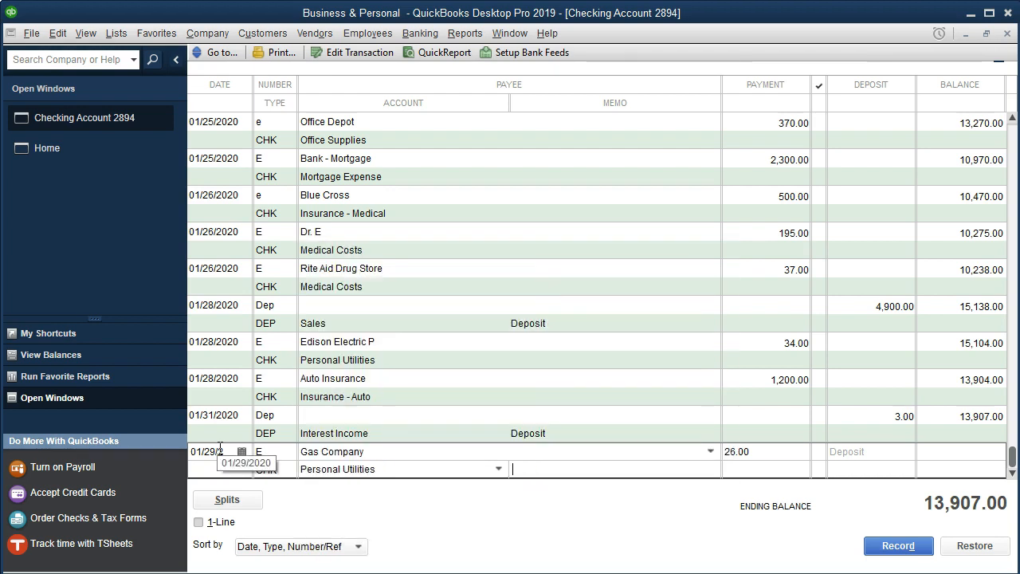
- Assign the Personal class in the splits and record the Gas Company transaction, confirming the future date
left_click(249, 500)
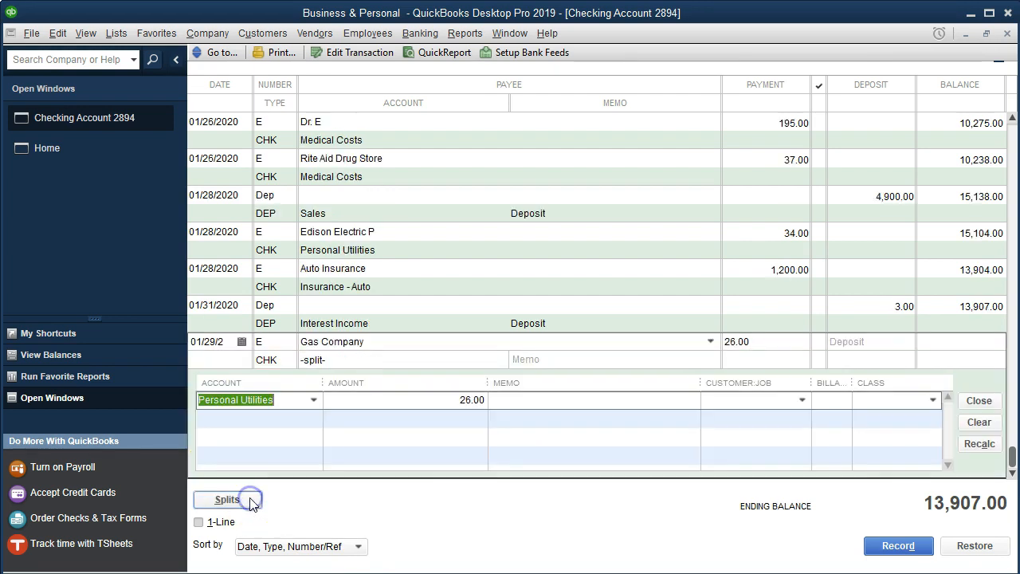
left_click(875, 399)
type("Personal")
key("Tab")
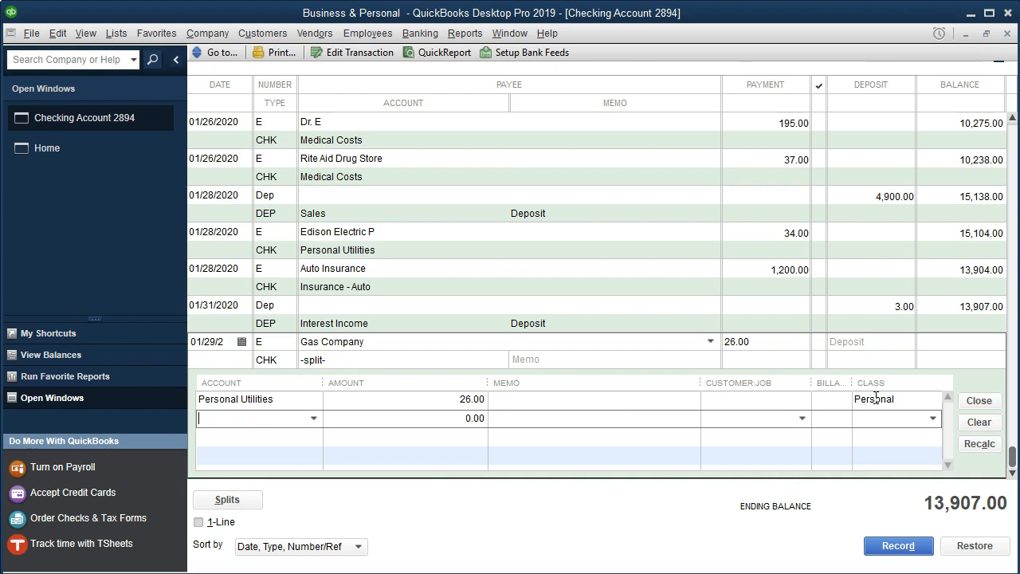
left_click(913, 548)
left_click(475, 169)
- In the statement PDF, highlight the 1/28 Gas Company line
left_click(648, 573)
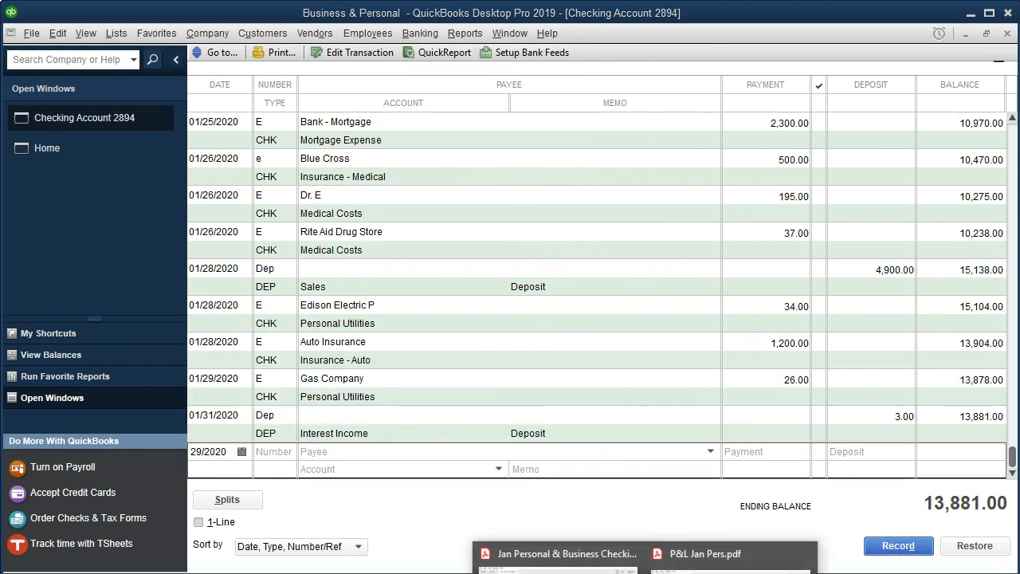
left_click(558, 565)
left_click_drag(525, 381, 933, 381)
right_click(937, 385)
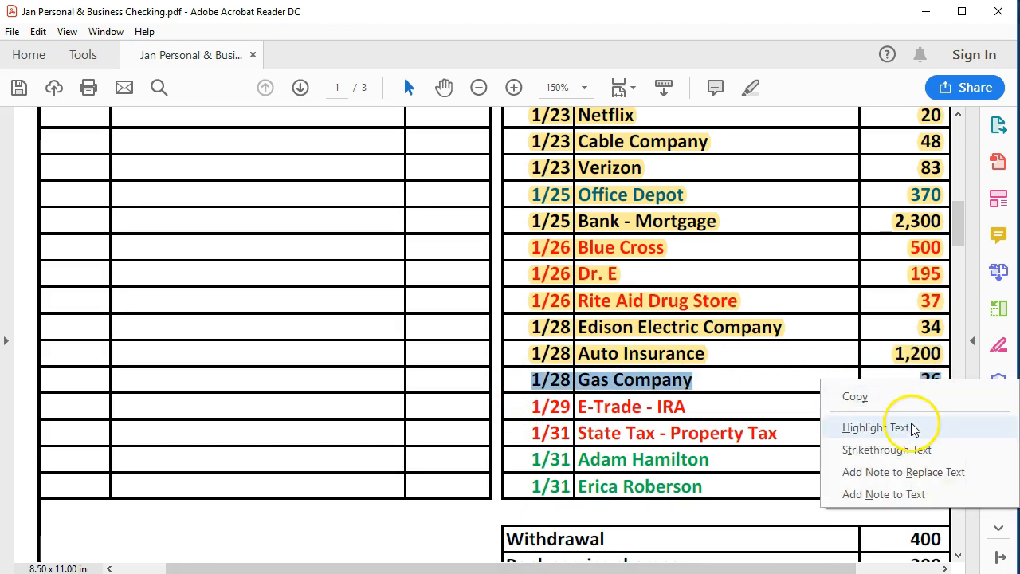
left_click(876, 427)
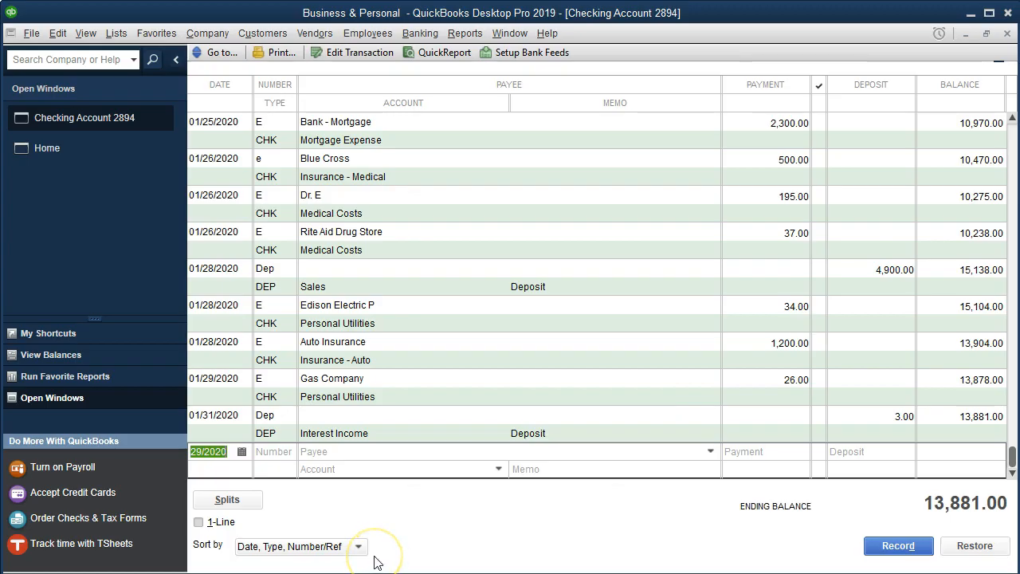
- Start a new 01/29 transaction numbered E for new Vendor E-Trade - IRA with a payment of 1000
key("Tab")
type("E")
key("Tab")
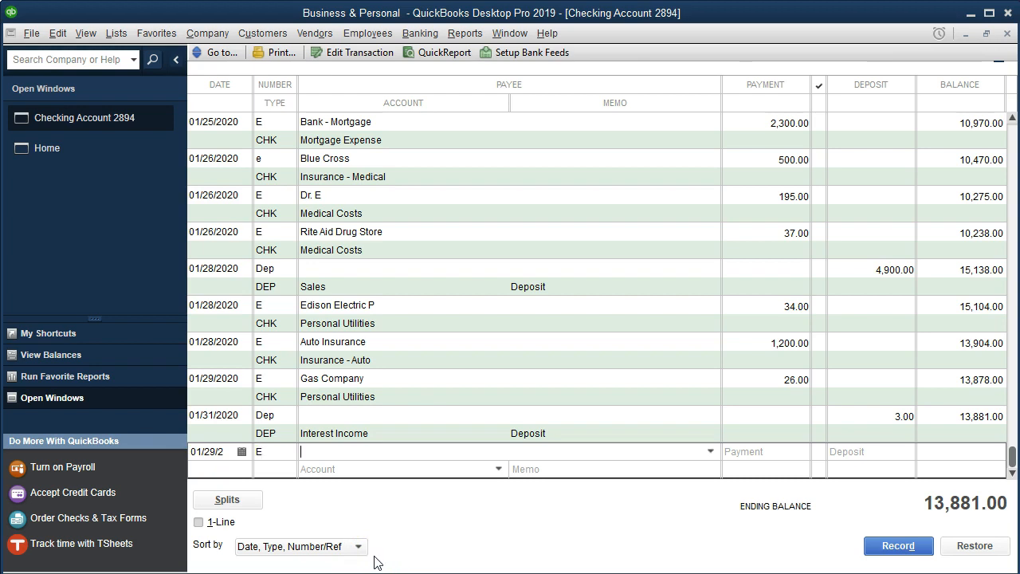
type("E-")
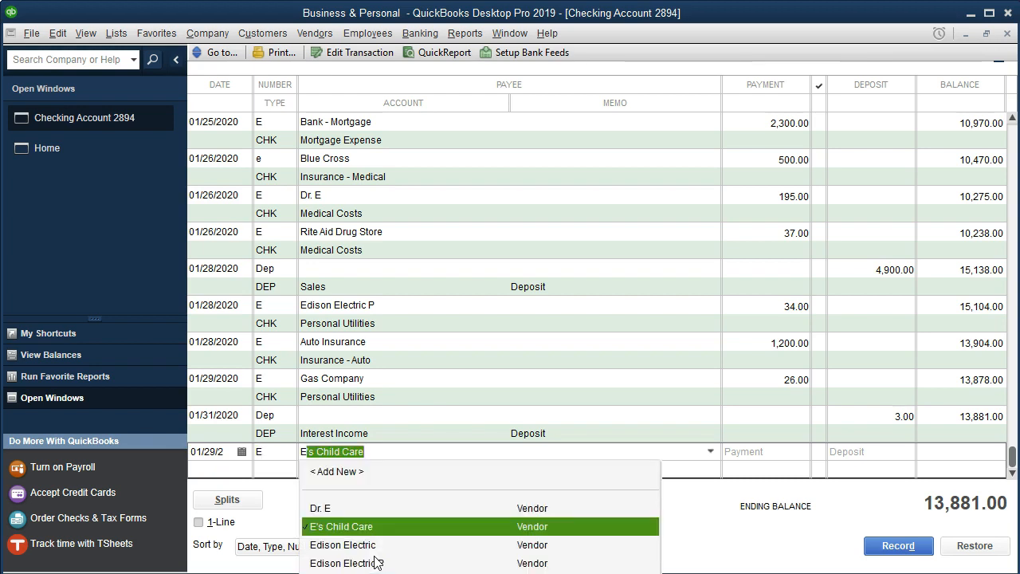
type("Tra")
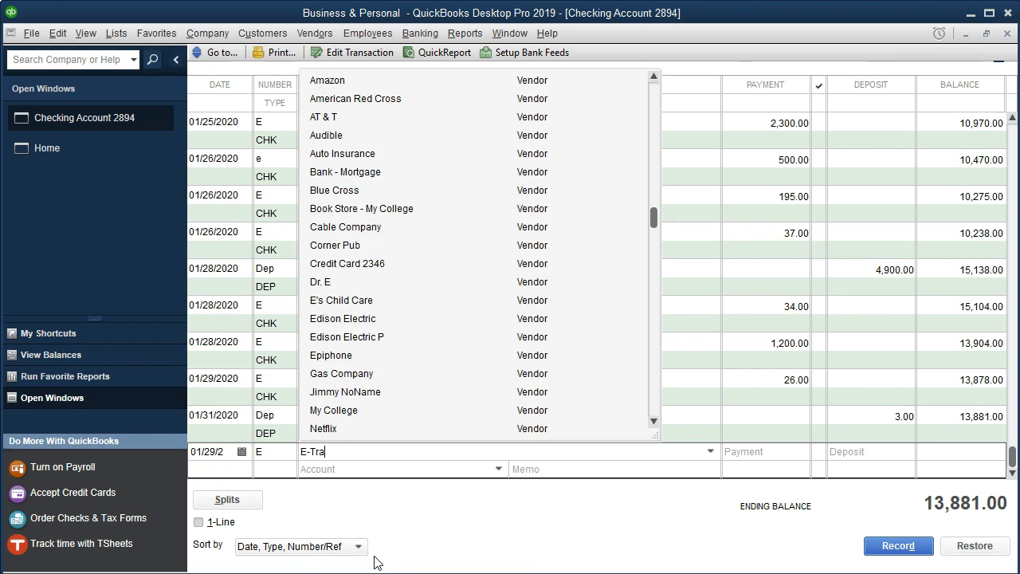
type("de - TIRA")
key("Tab")
key("Return")
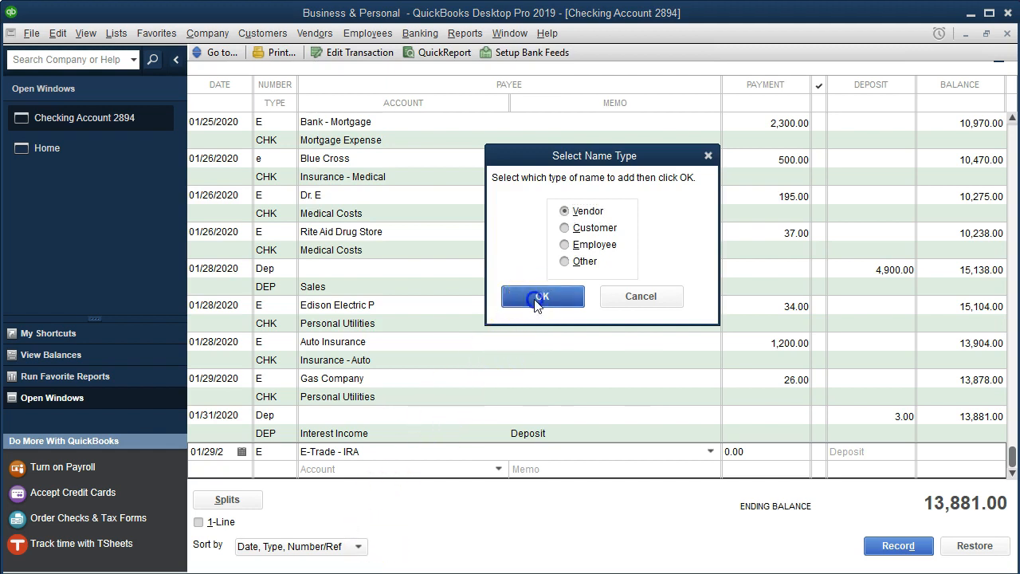
left_click(537, 298)
type("1000")
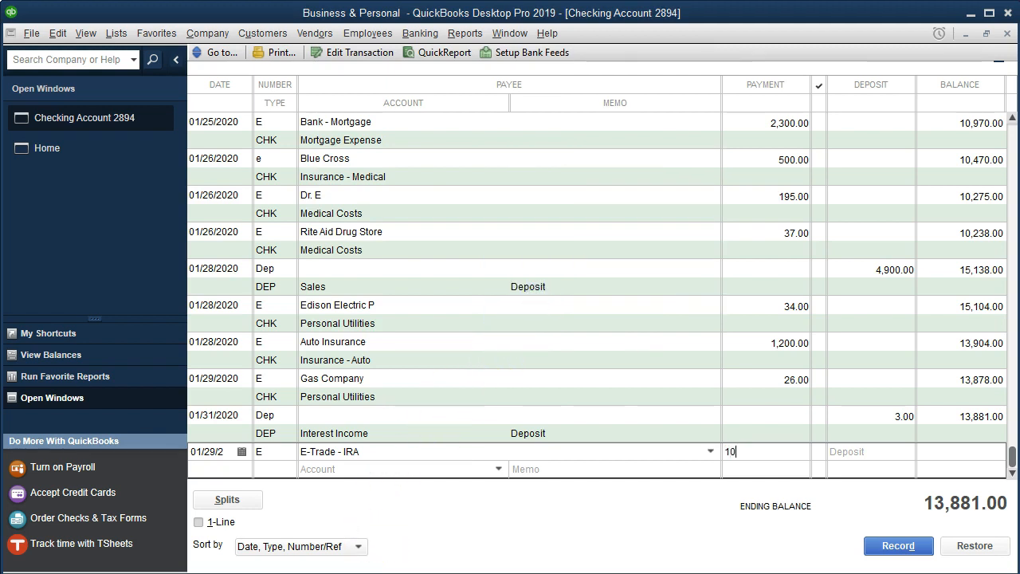
- Create a new Other Asset account named E-Trade - IRA for the transaction and record it, confirming the future date
key("Tab")
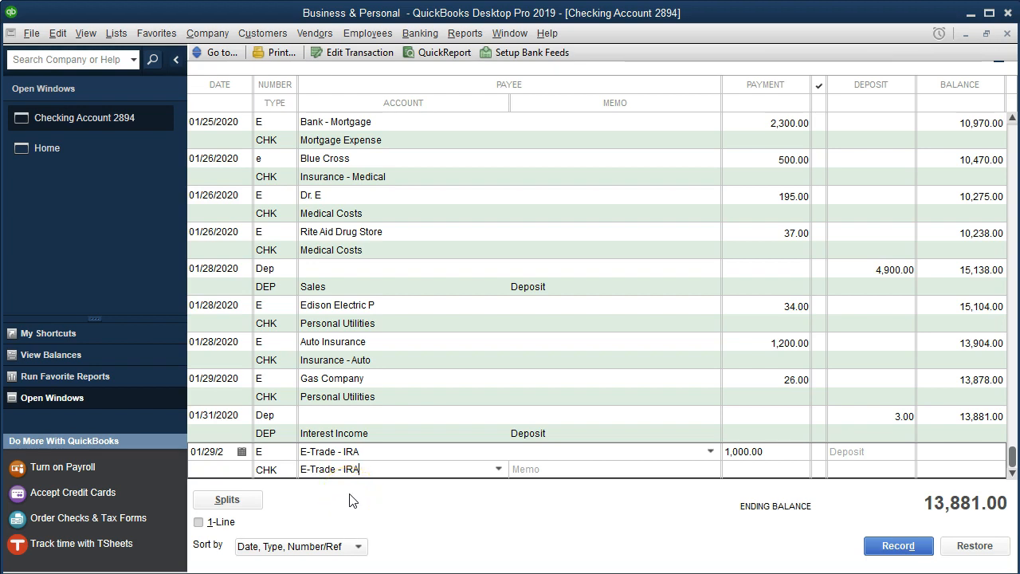
key("Tab")
left_click(477, 126)
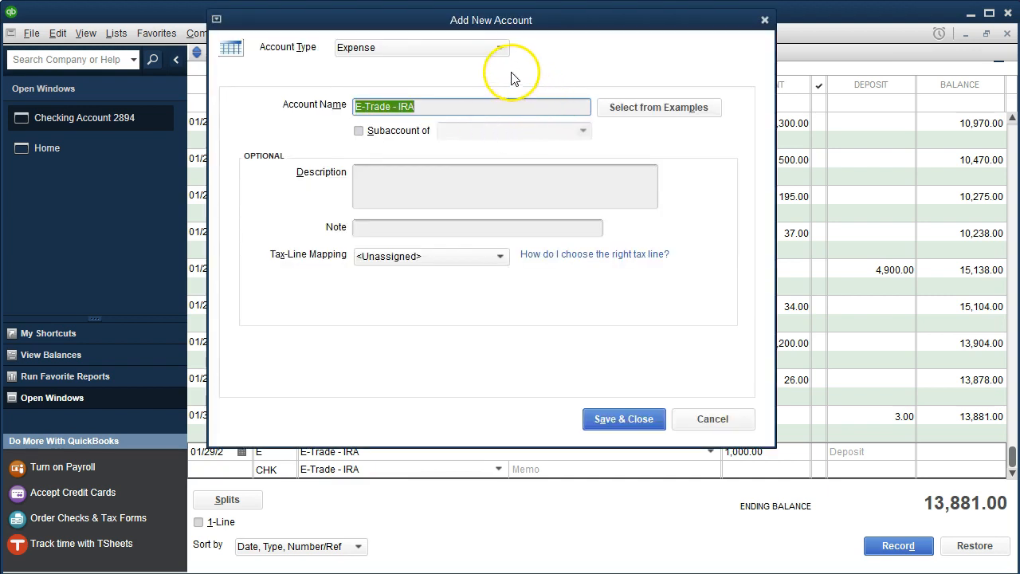
left_click(500, 49)
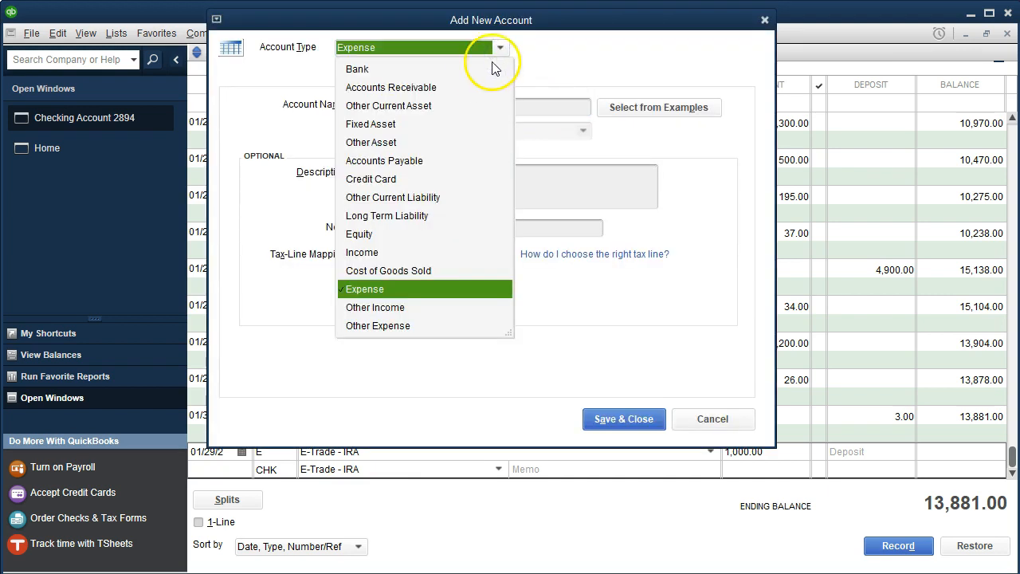
left_click(371, 142)
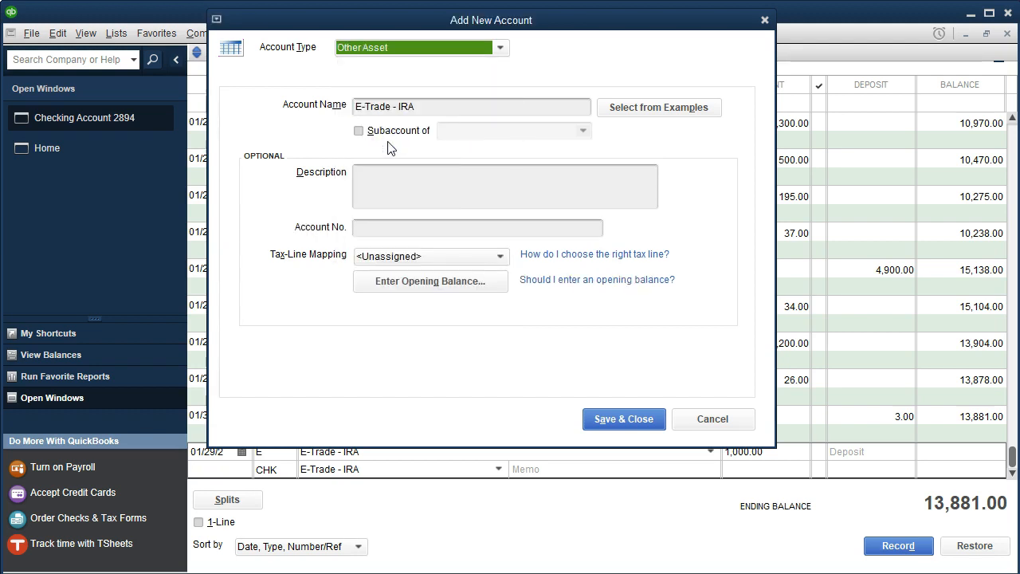
left_click(600, 420)
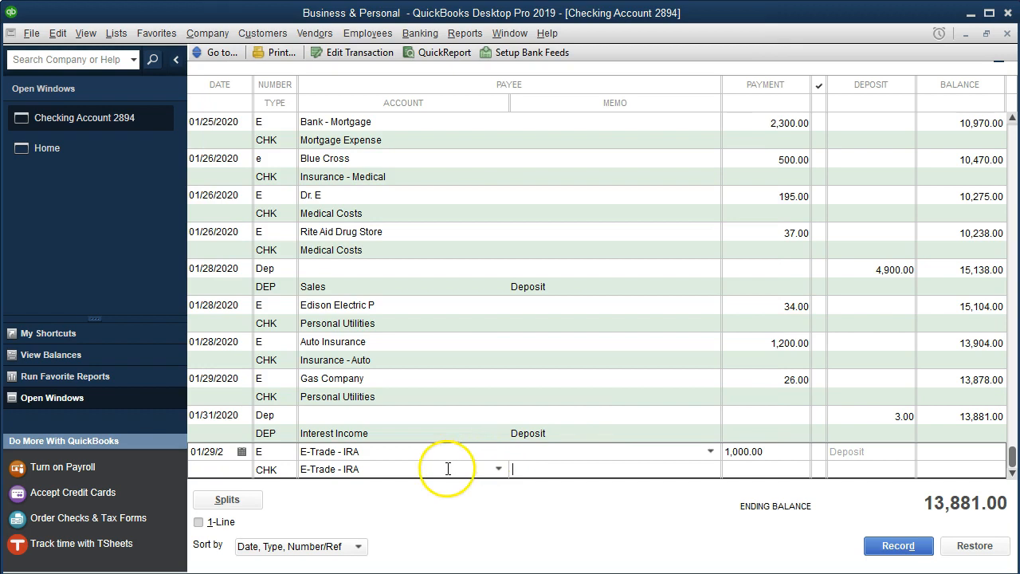
left_click(893, 546)
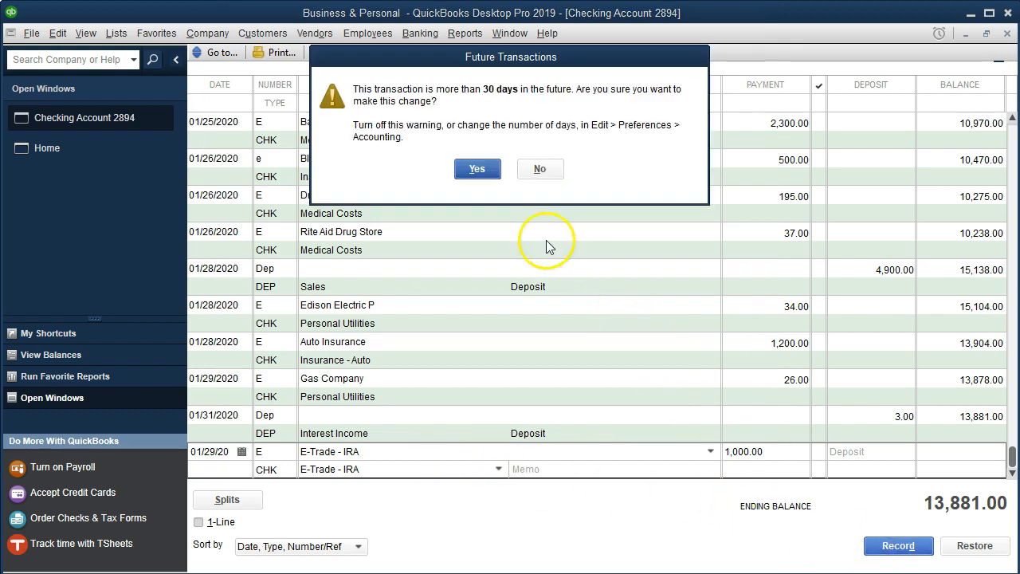
left_click(477, 168)
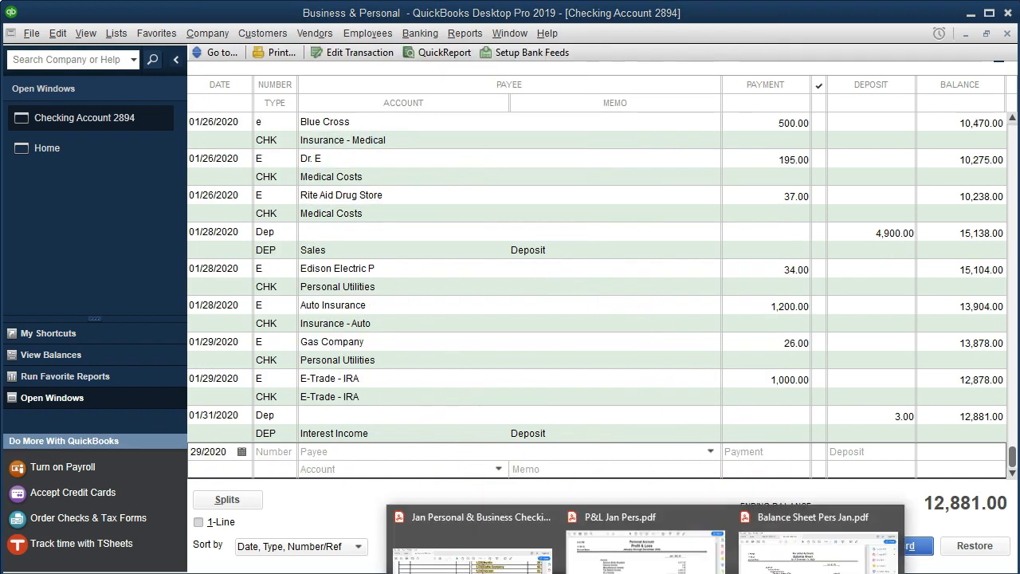
- In the statement PDF, highlight the 1/29 E-Trade - IRA line
left_click(473, 542)
left_click_drag(533, 402, 941, 405)
right_click(924, 408)
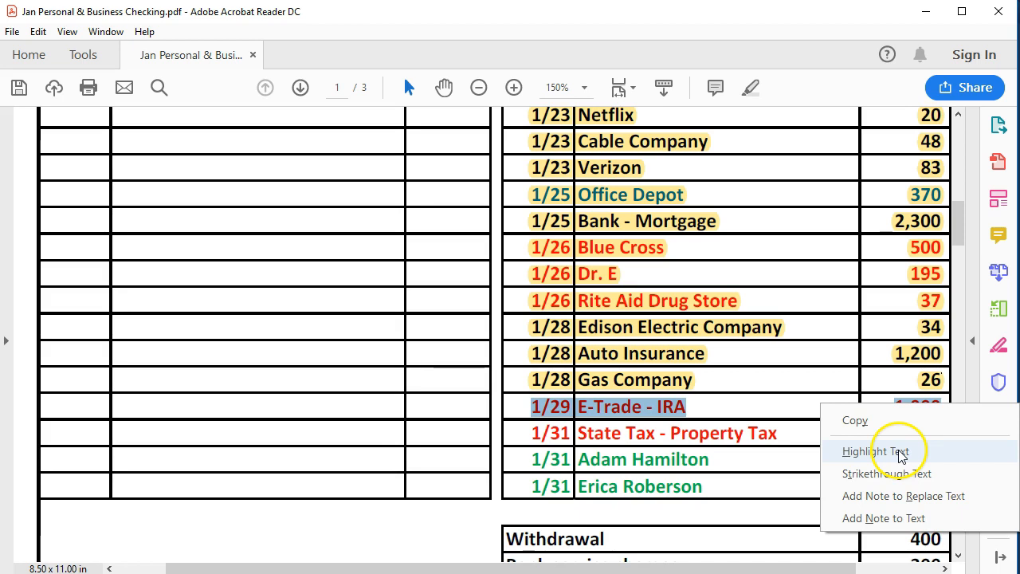
left_click(902, 453)
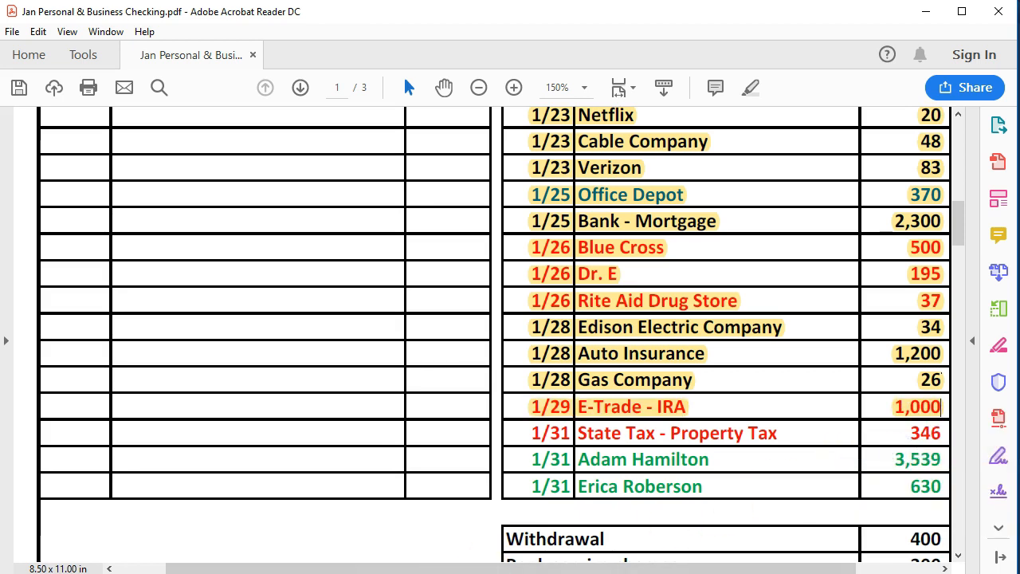
- Start a new 01/31 transaction numbered e for the new Vendor State Tax - Property Tax
key("alt+Tab")
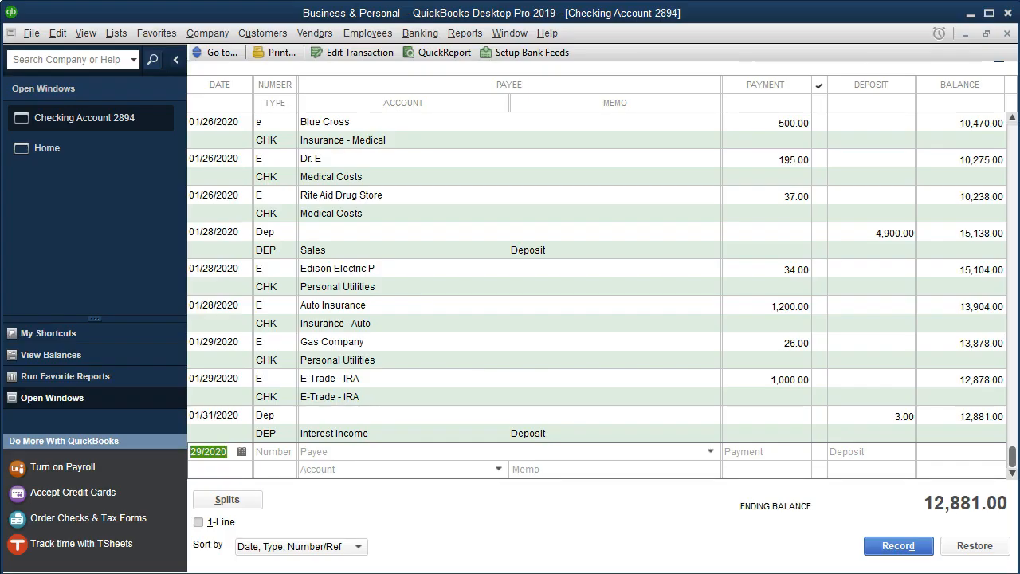
key("plus")
key("plus")
key("Tab")
type("r")
key("Tab")
key("shift+Tab")
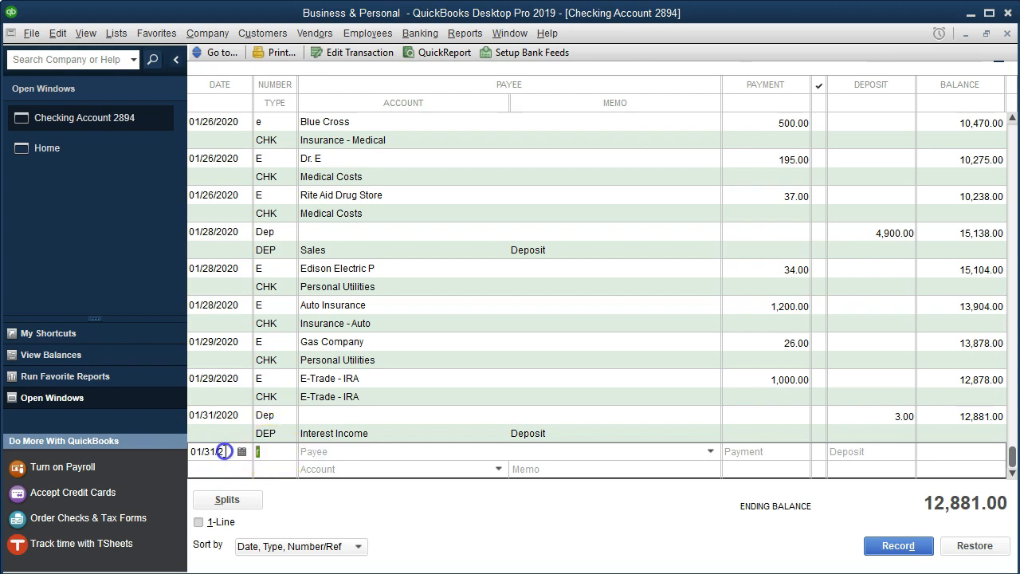
type("e")
key("Tab")
type("State Tax")
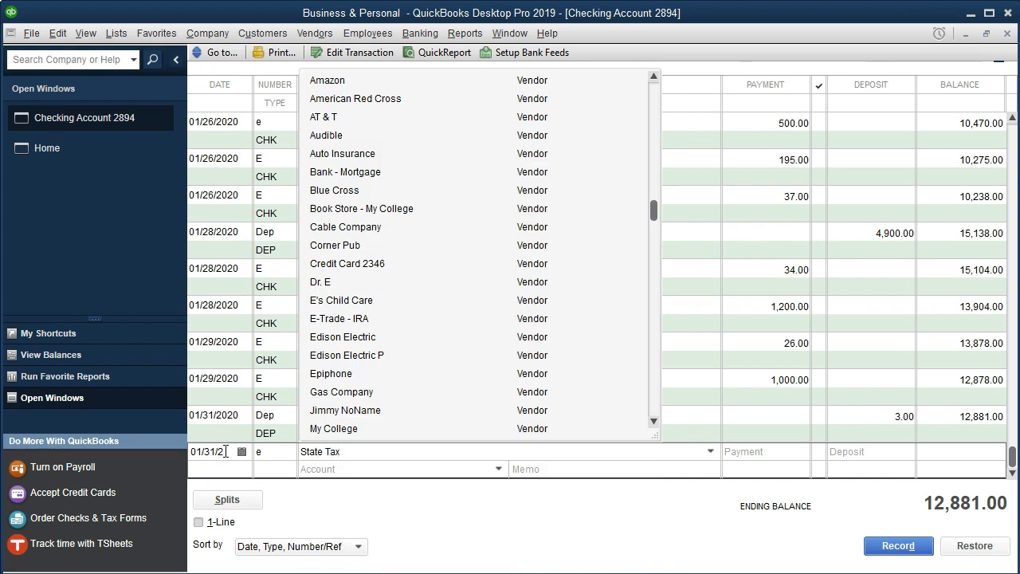
type(" - Property Tax")
left_click(374, 469)
left_click(442, 184)
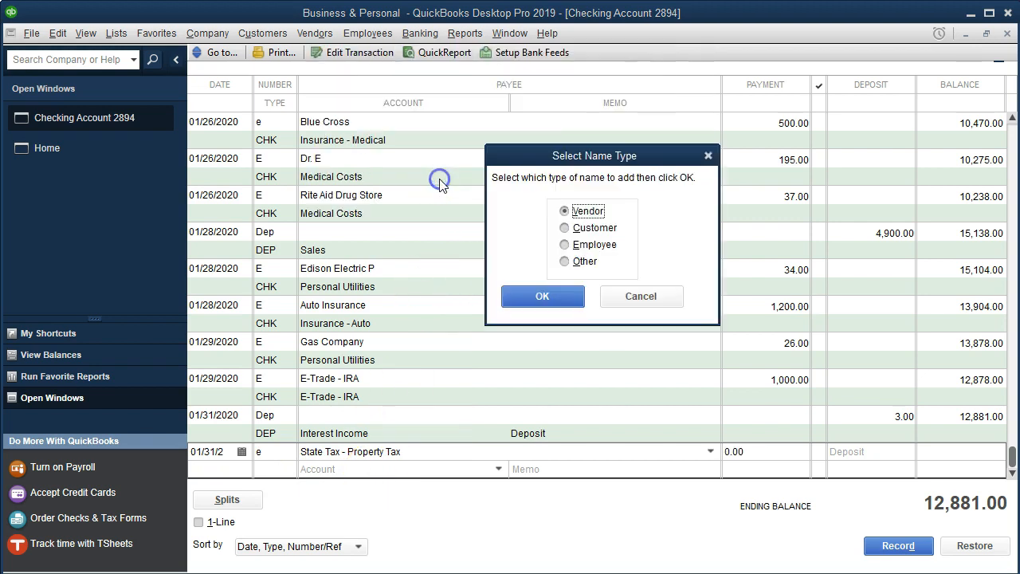
left_click(539, 298)
left_click(539, 298)
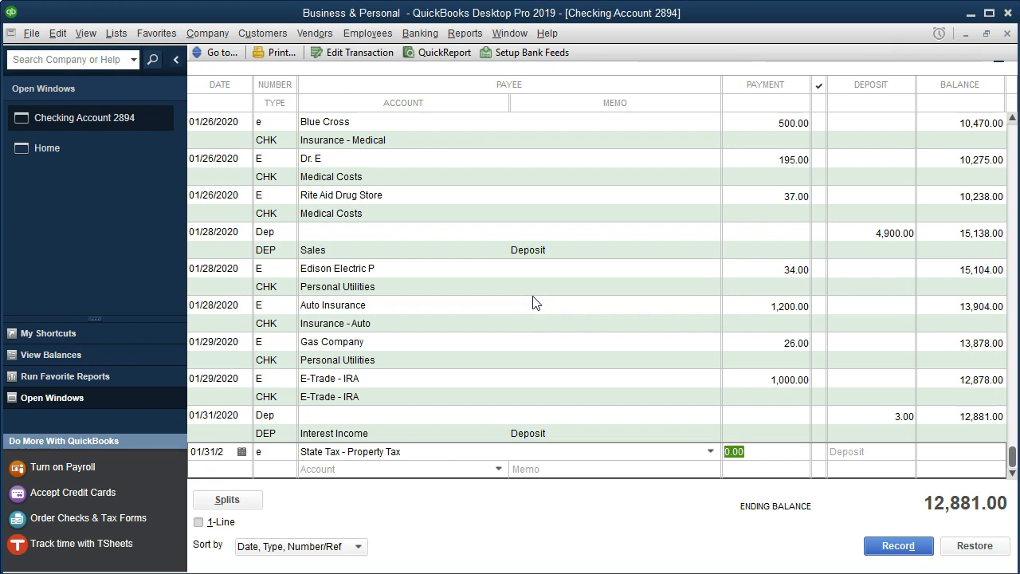
- Enter a payment of 346 and create the new Expense account Property Tax for it
type("346")
key("Tab")
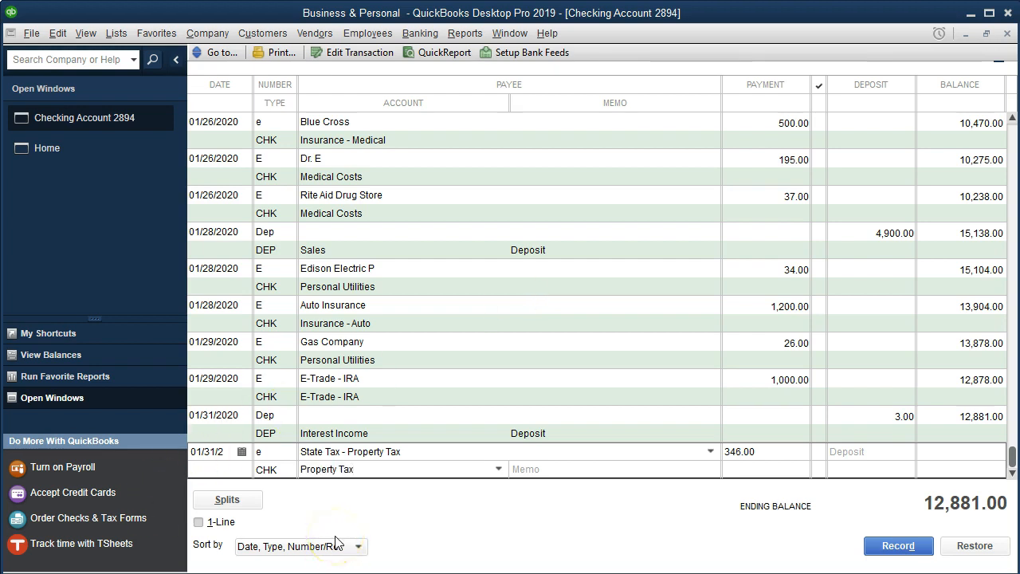
key("Tab")
left_click(456, 116)
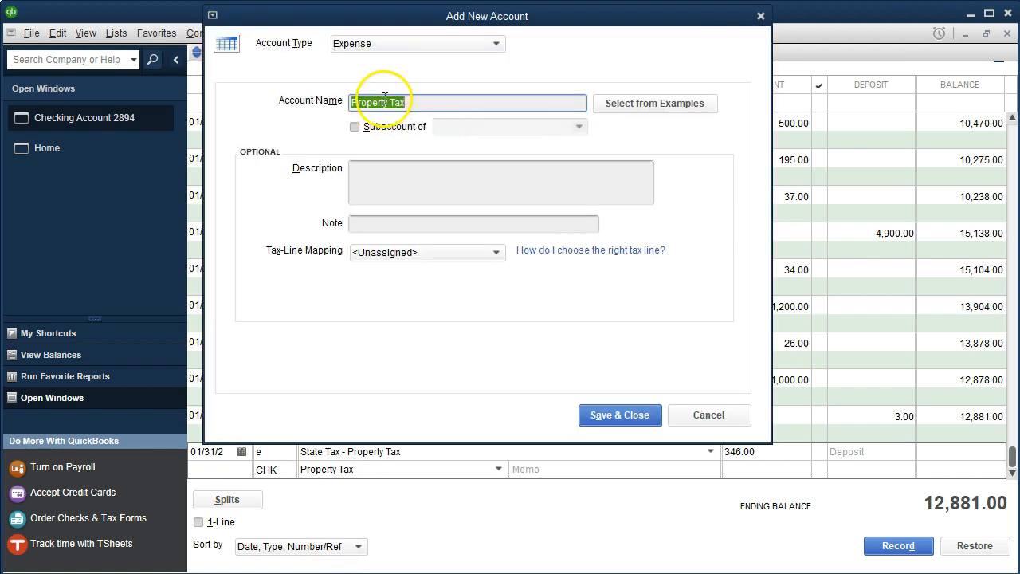
left_click(607, 421)
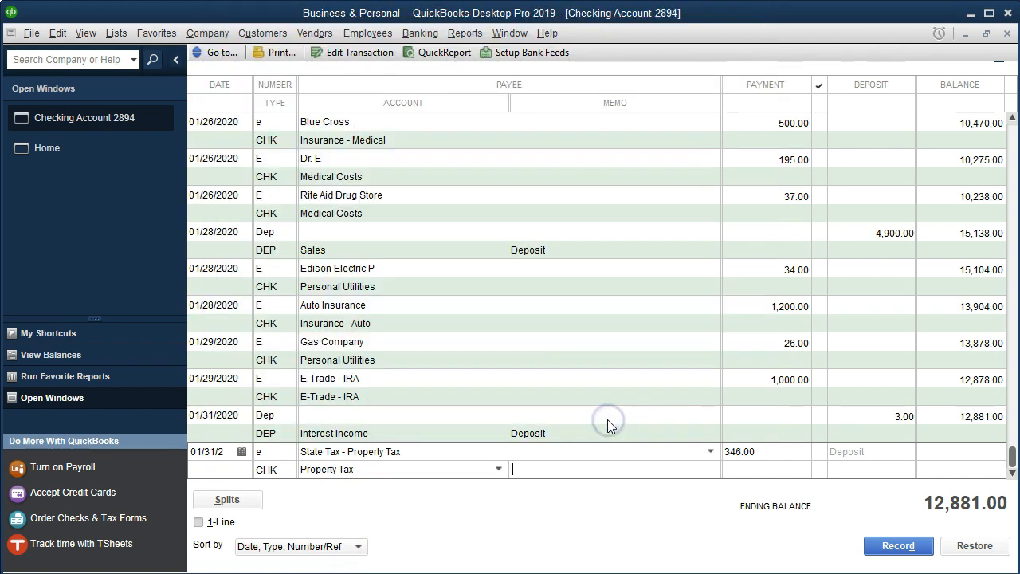
- Assign the Personal class in the splits and record the State Tax - Property Tax transaction
left_click(228, 499)
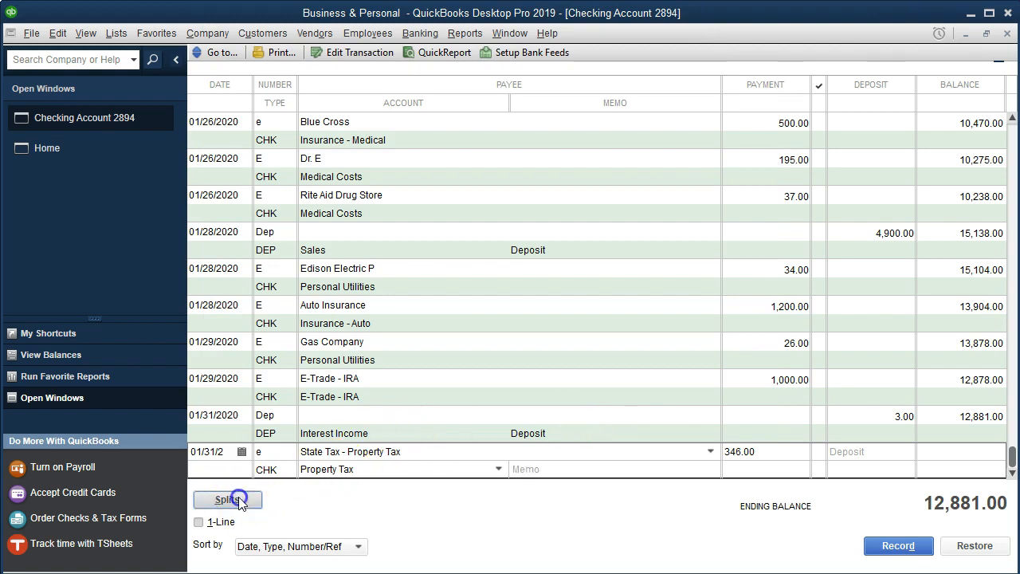
left_click(871, 399)
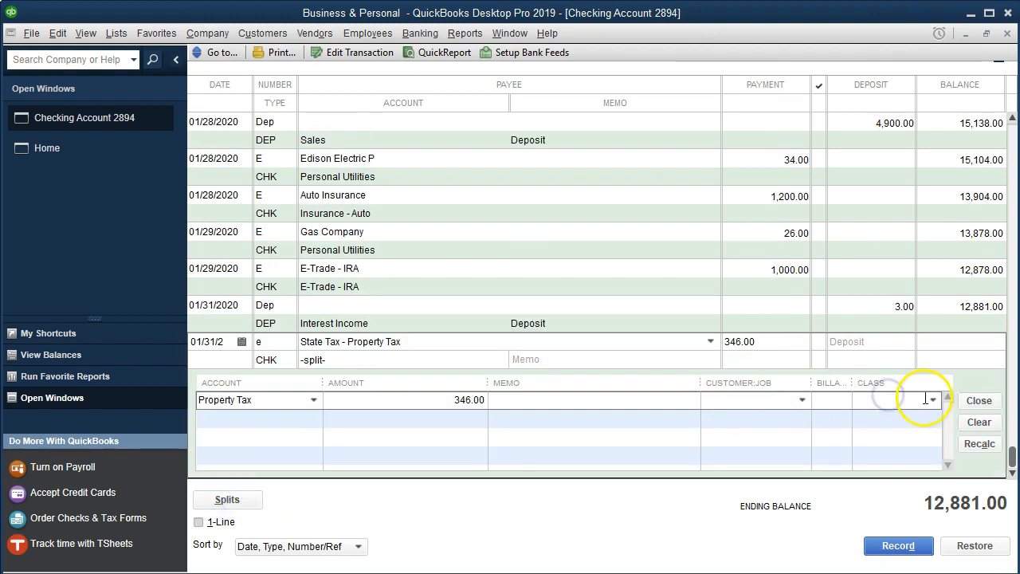
left_click(934, 400)
left_click(885, 460)
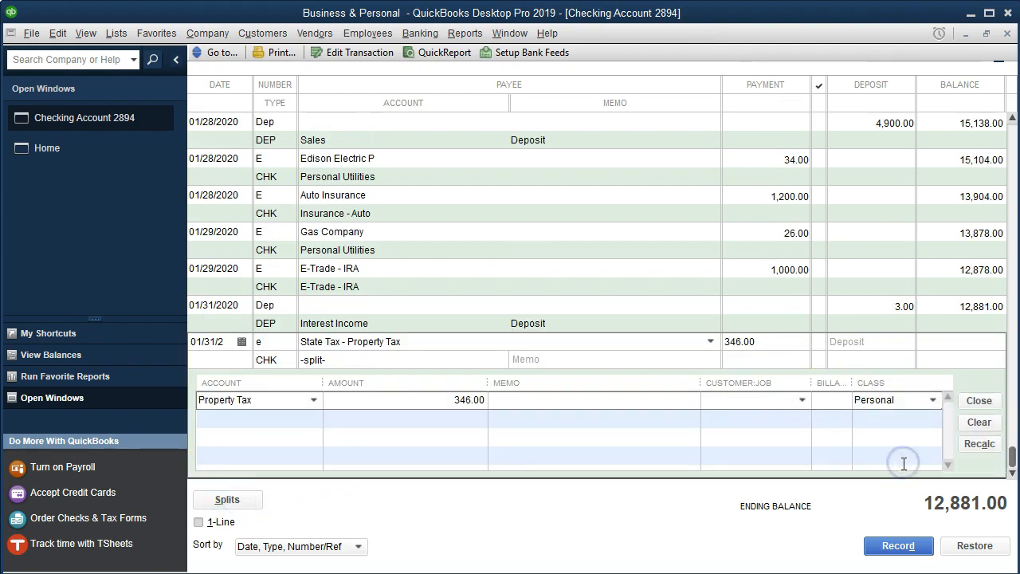
left_click(900, 547)
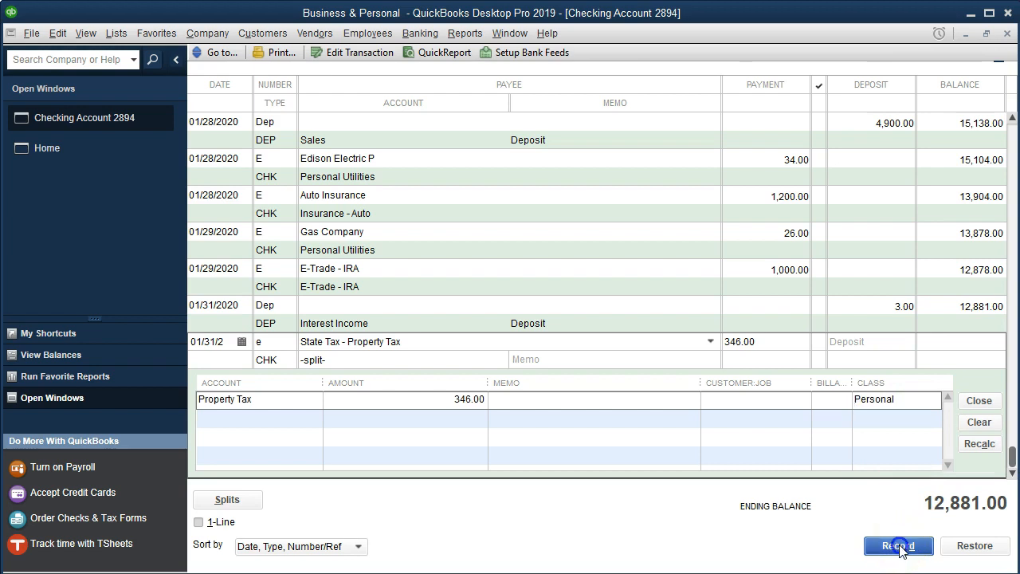
left_click(470, 166)
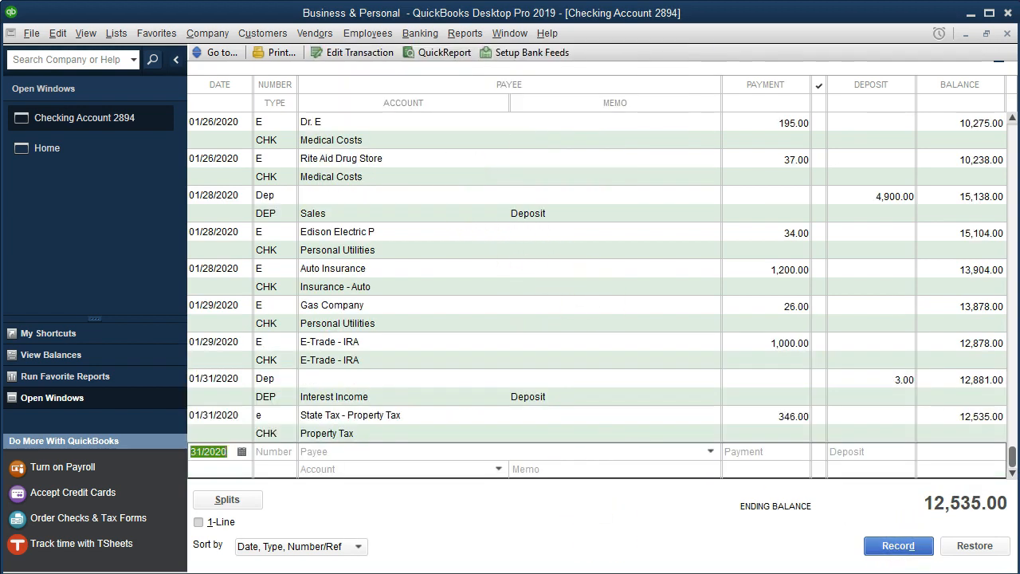
- In the statement PDF, highlight the 1/31 State Tax - Property Tax line
left_click(494, 558)
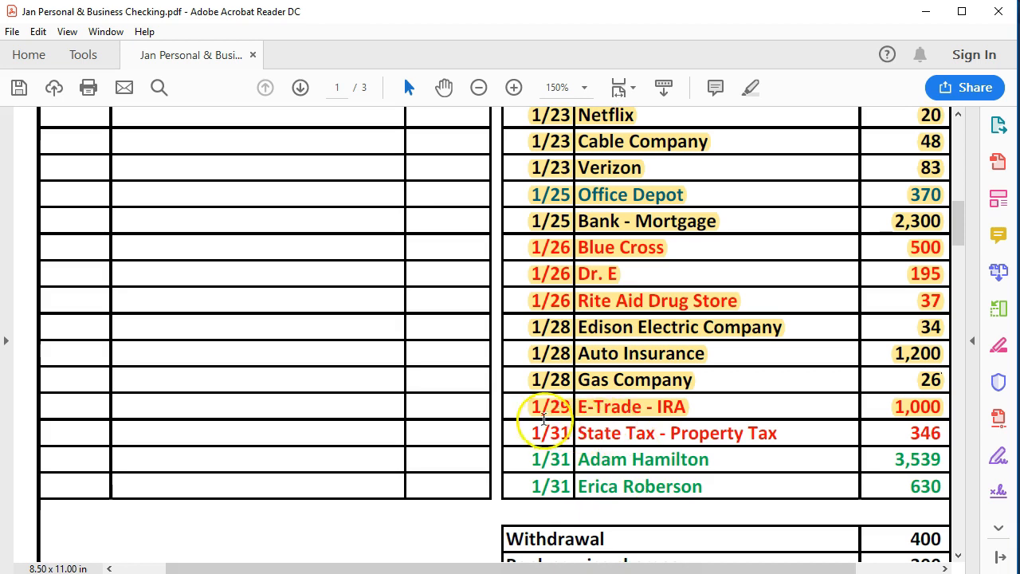
left_click_drag(531, 432, 909, 429)
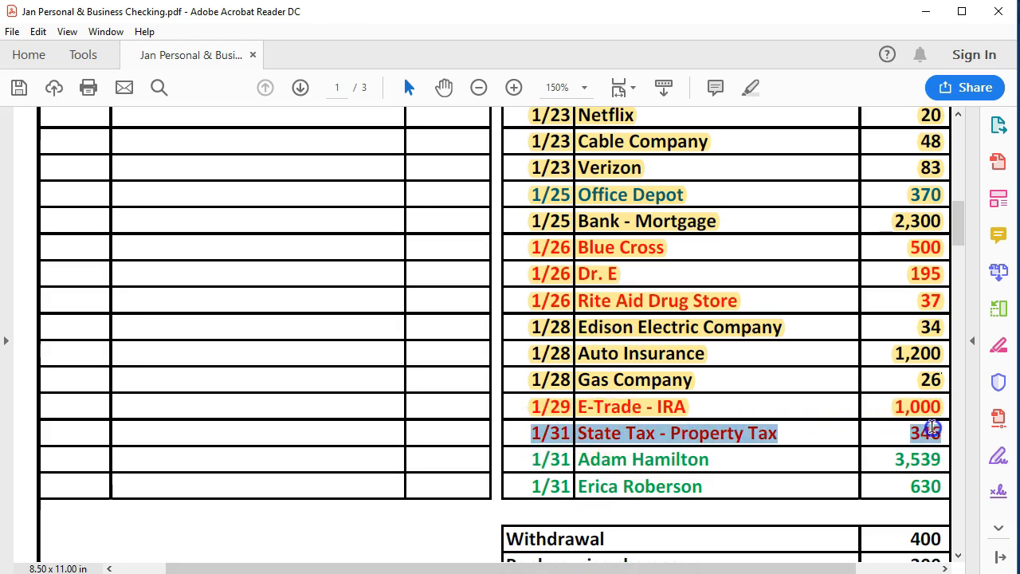
right_click(916, 433)
left_click(899, 479)
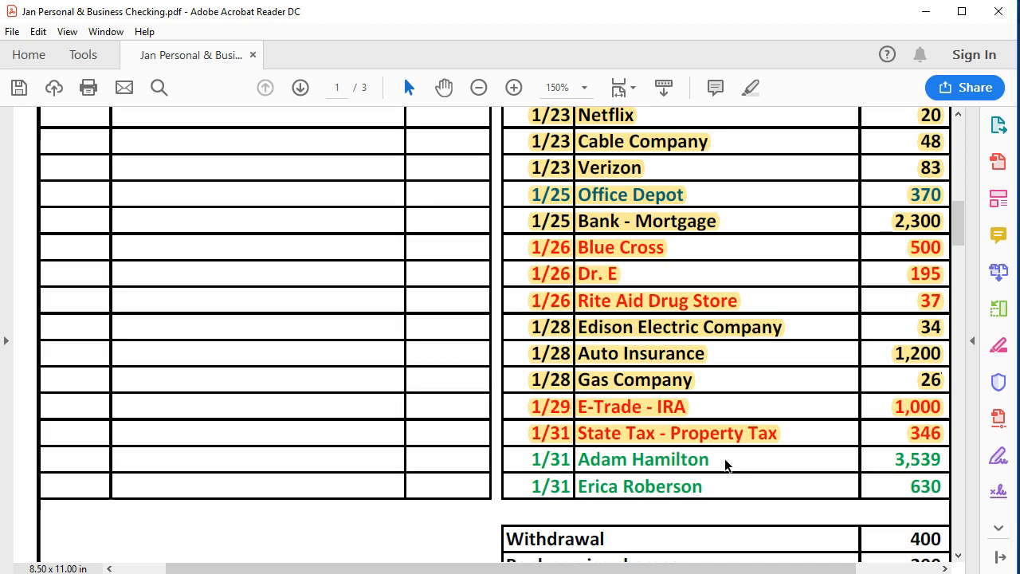
left_click(709, 460)
left_click(609, 570)
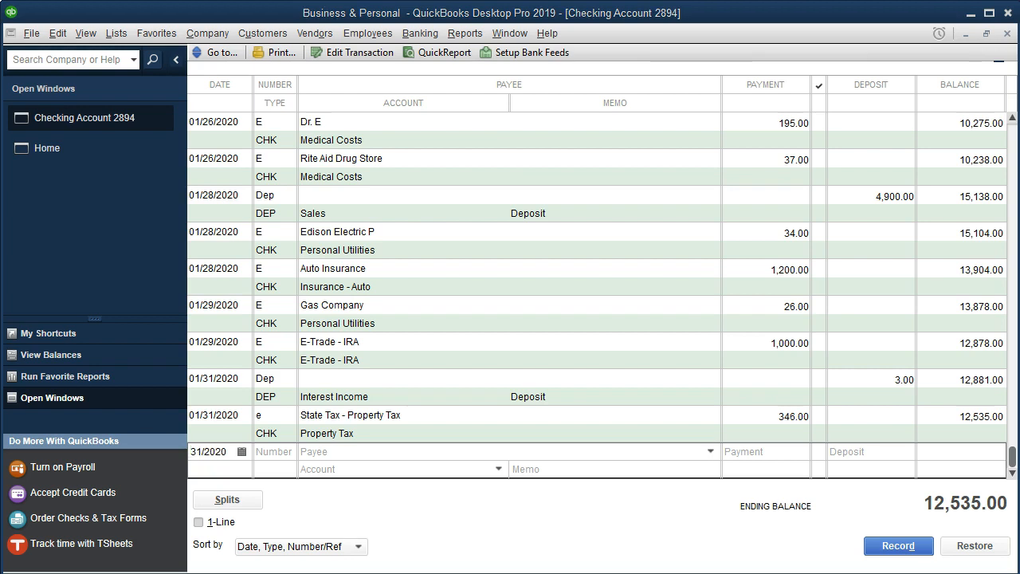
- Start the next 01/31 transaction numbered E, adding the statement's next payee as a new Employee name
key("Tab")
type("E")
key("Tab")
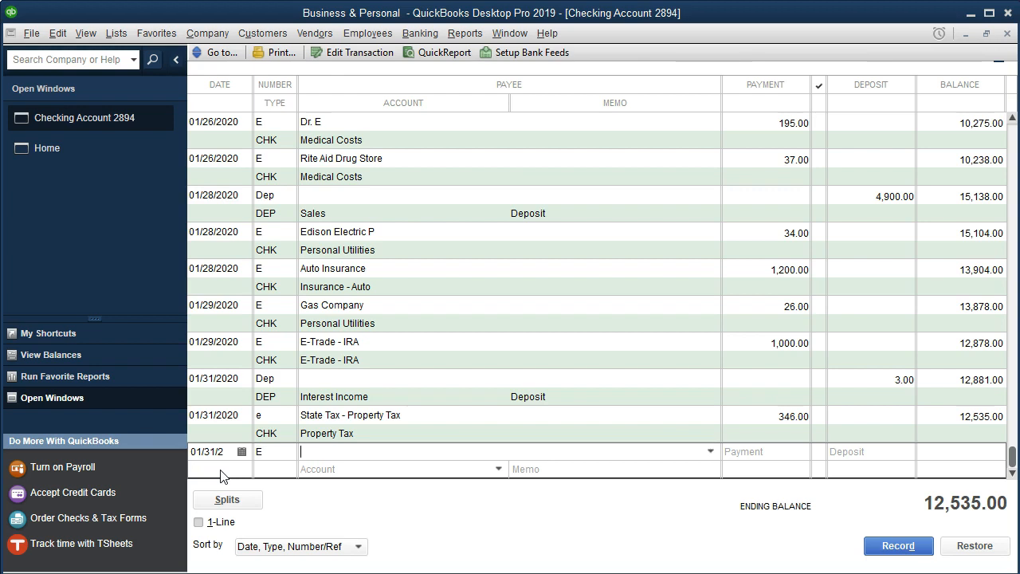
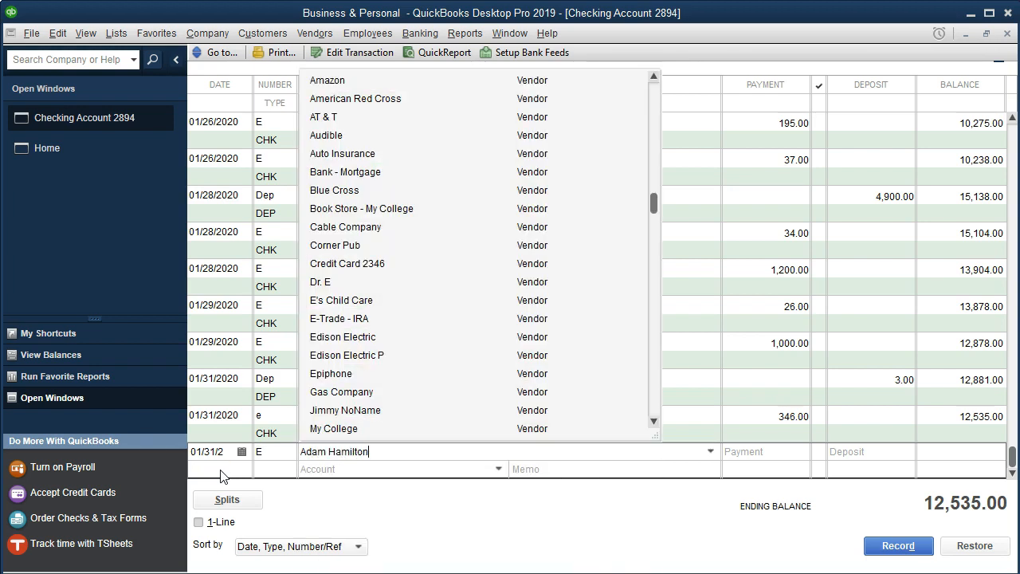
key("Tab")
key("Return")
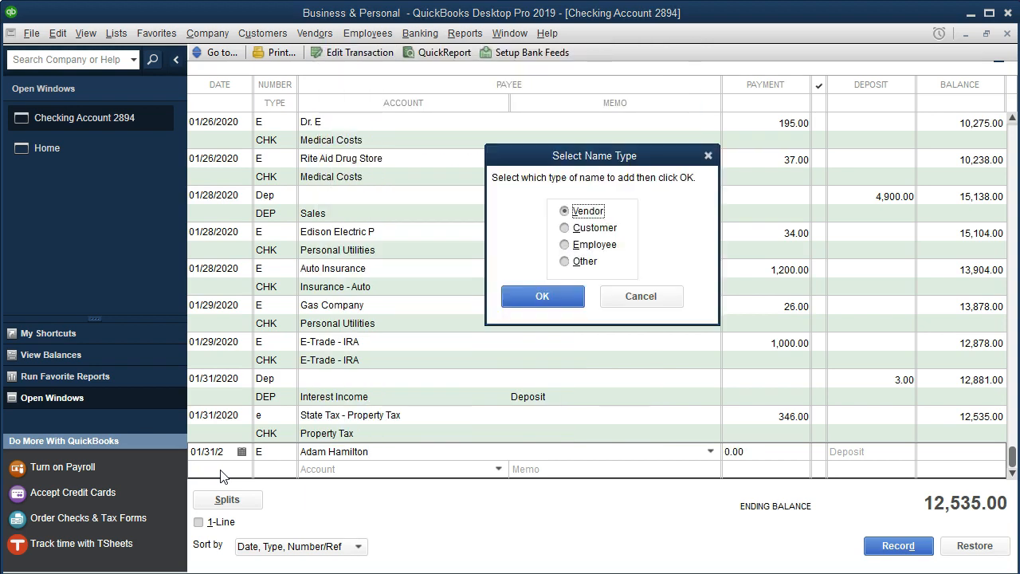
left_click(562, 250)
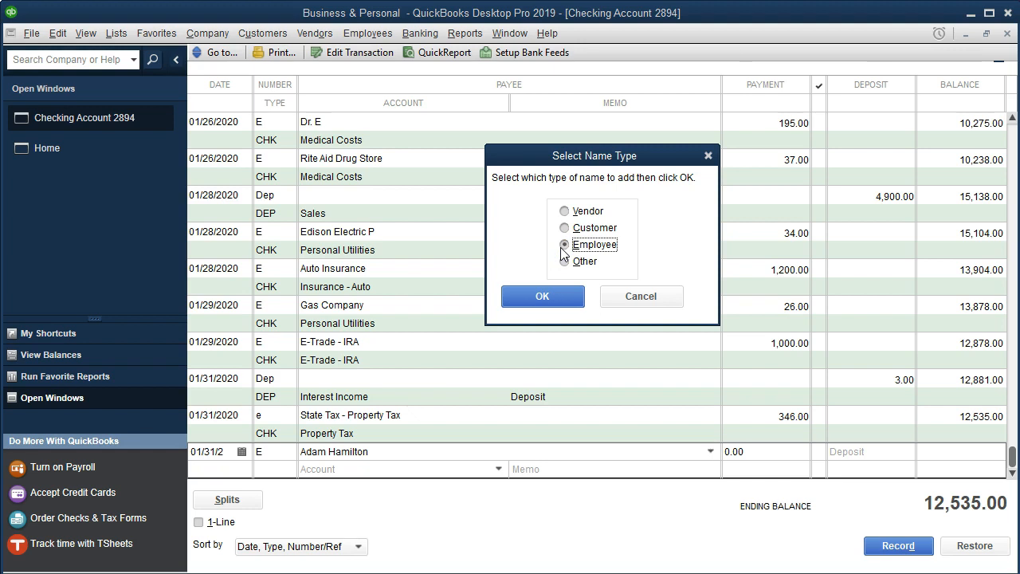
left_click(560, 300)
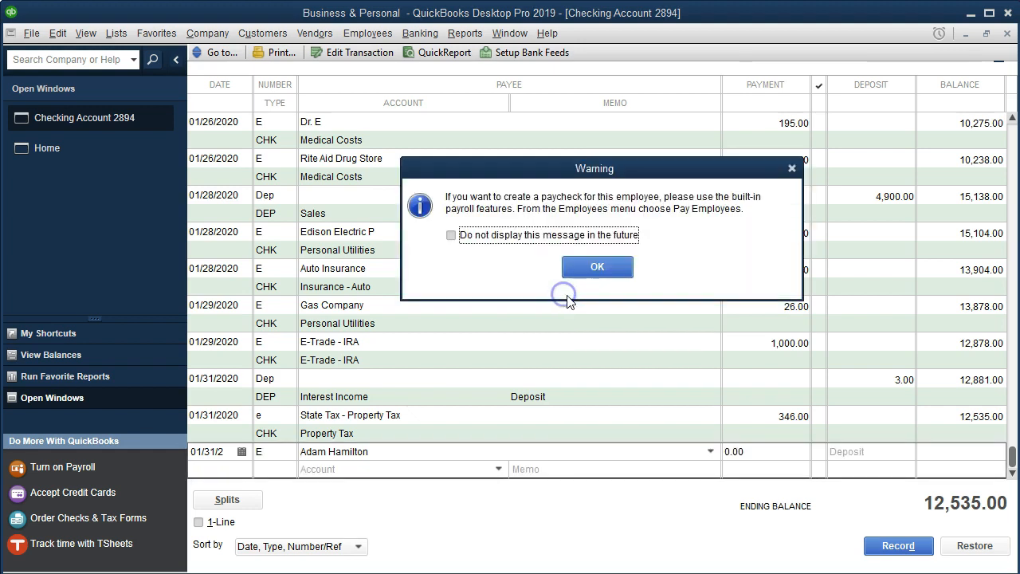
left_click(621, 268)
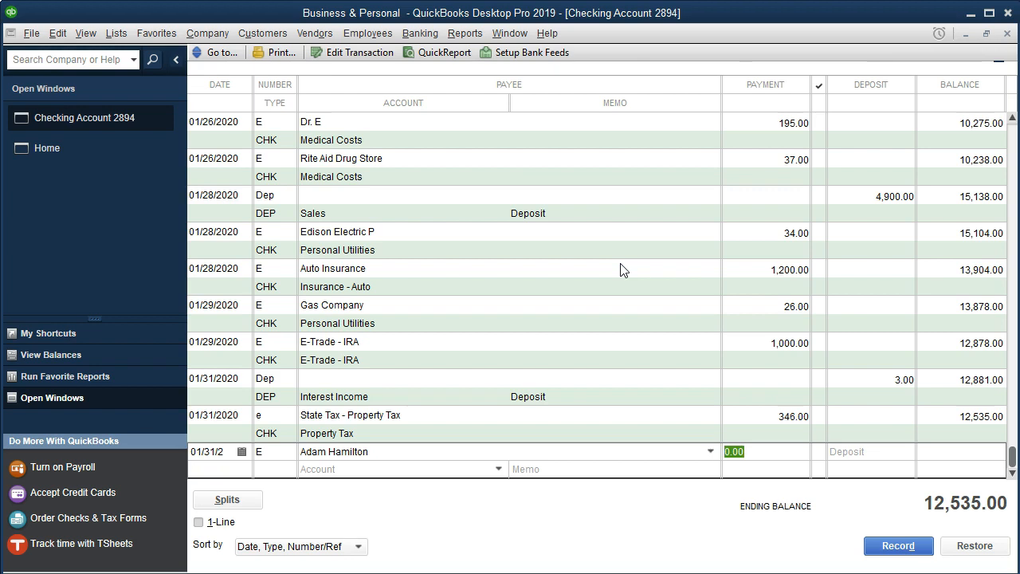
- Enter a payment of 3,539 with the Payroll Expenses account and record the transaction, accepting the future-date warning
type("3,5")
type("39")
key("Tab")
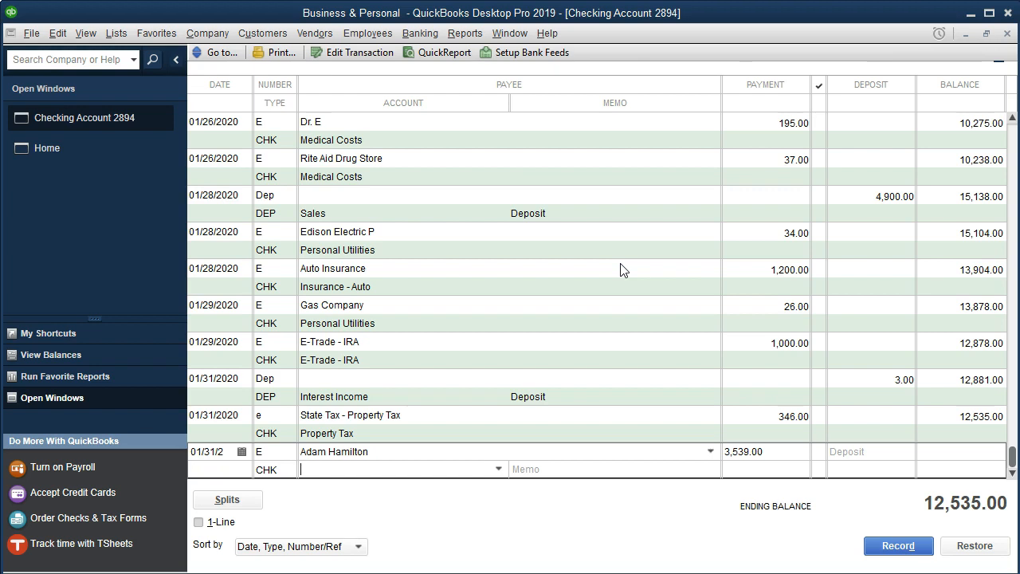
left_click(500, 469)
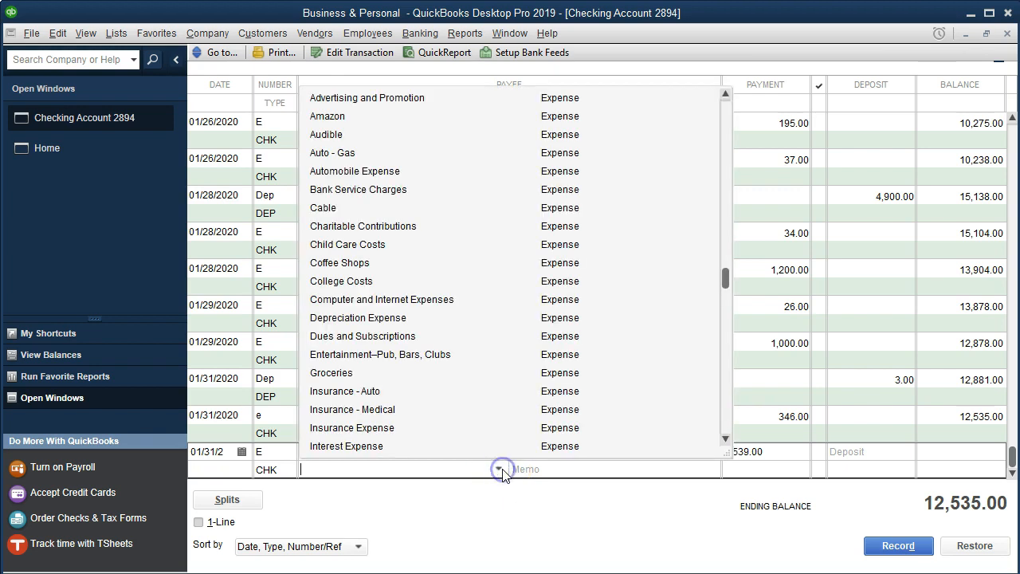
scroll(477, 376, "down", 2)
scroll(474, 379, "down", 2)
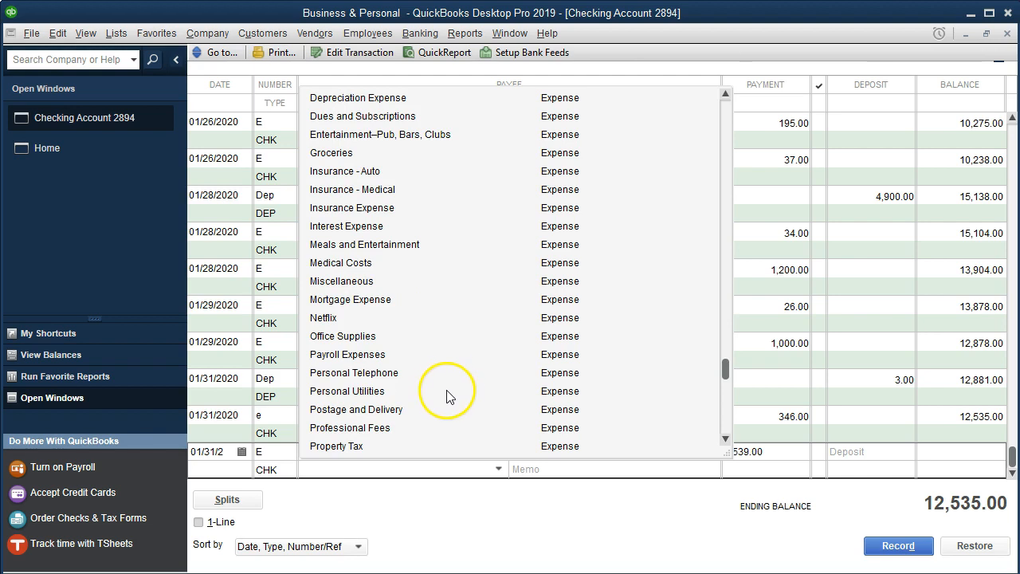
left_click(376, 358)
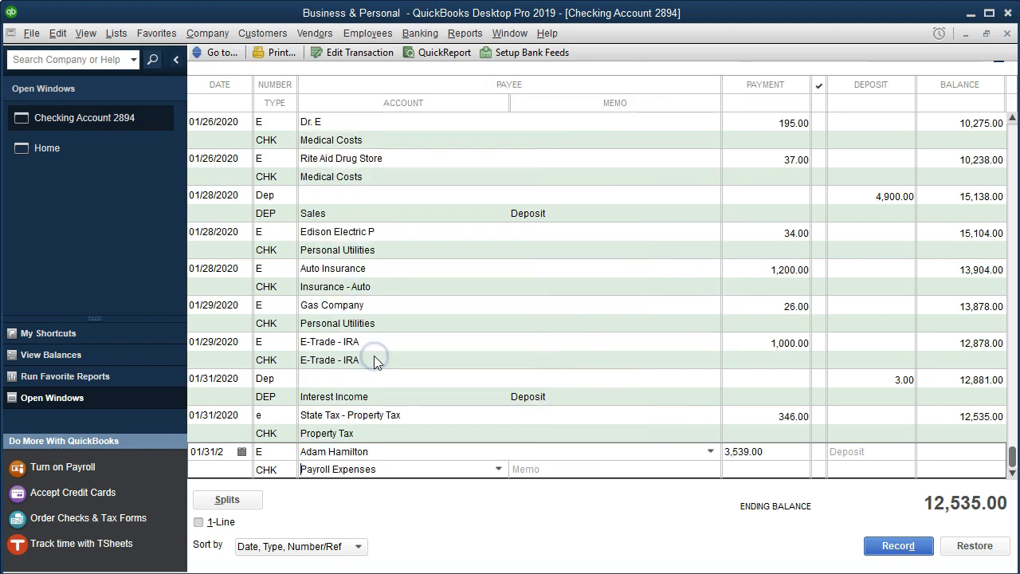
key("Tab")
key("Return")
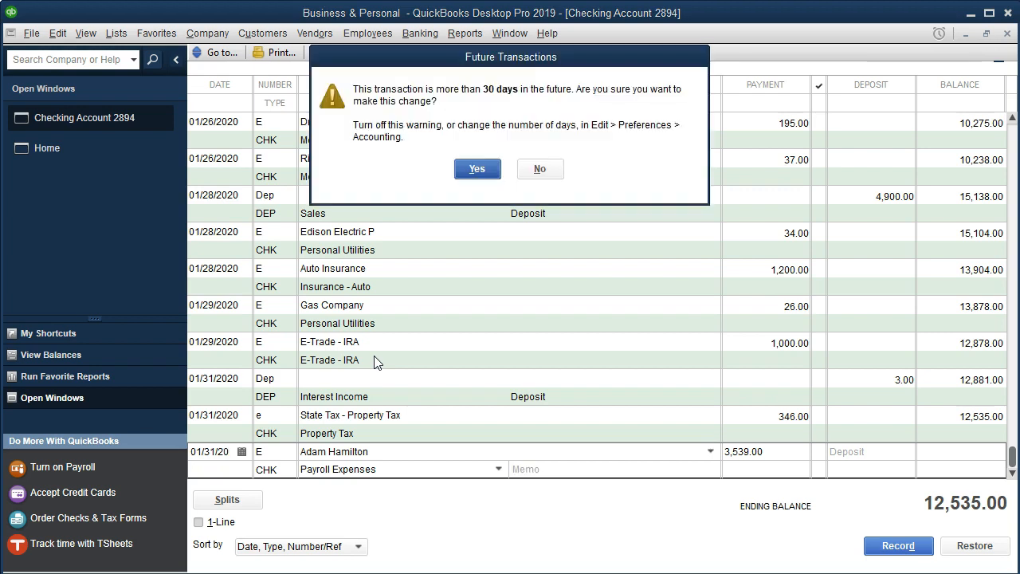
key("Return")
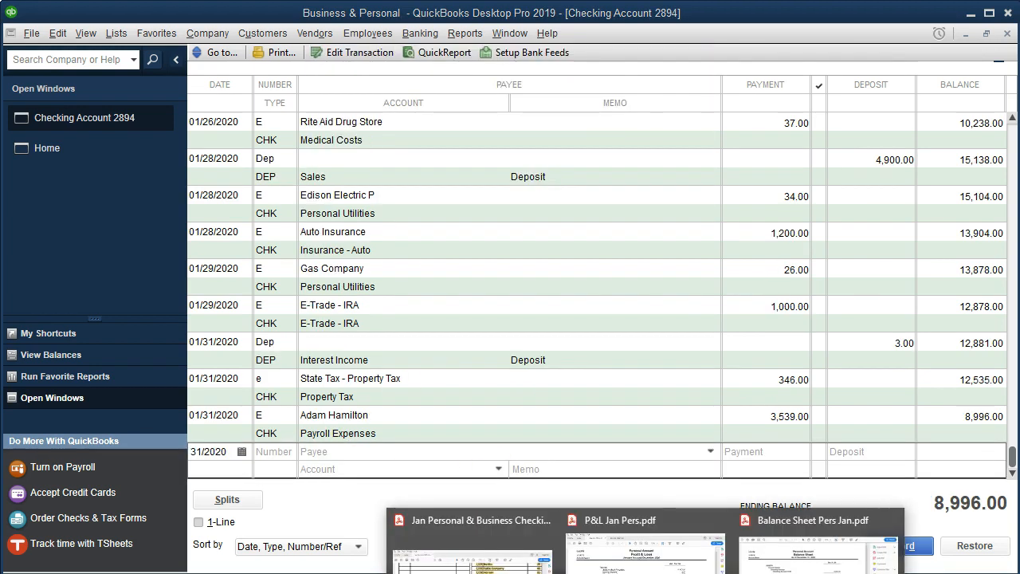
- Begin another 01/31 transaction numbered E, adding the statement's next payee as a new Employee name
left_click(470, 550)
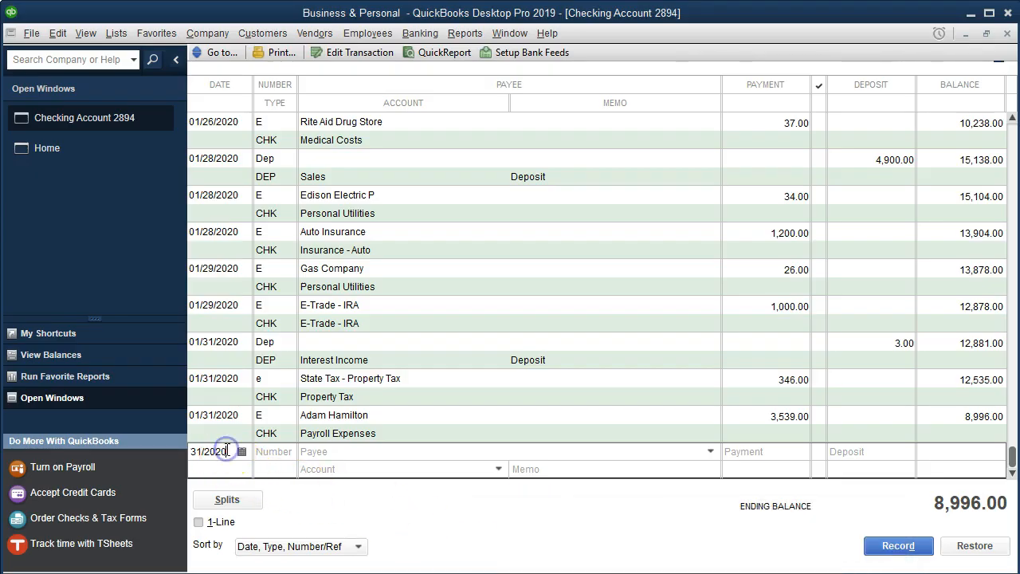
key("Tab")
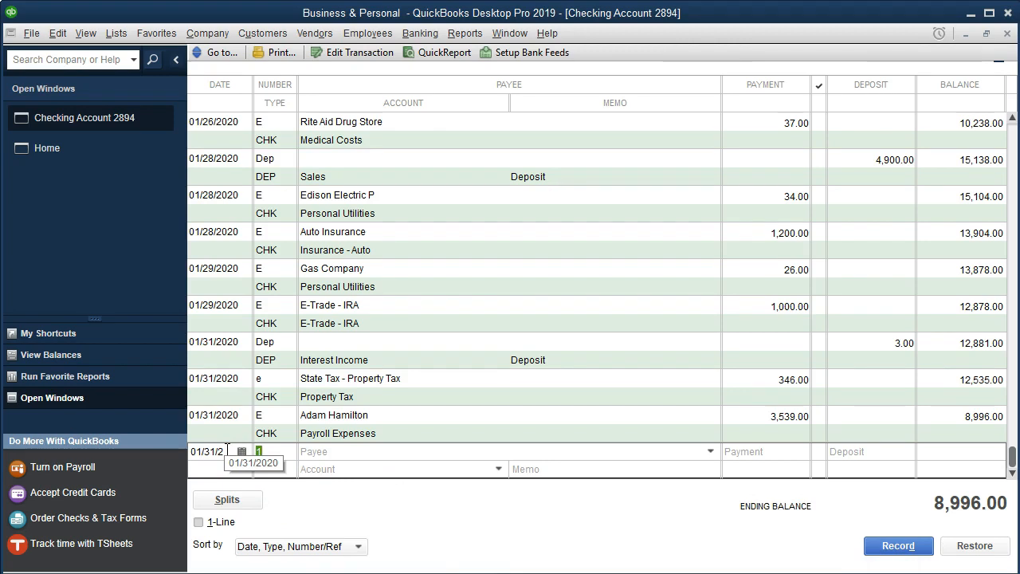
type("E")
key("Tab")
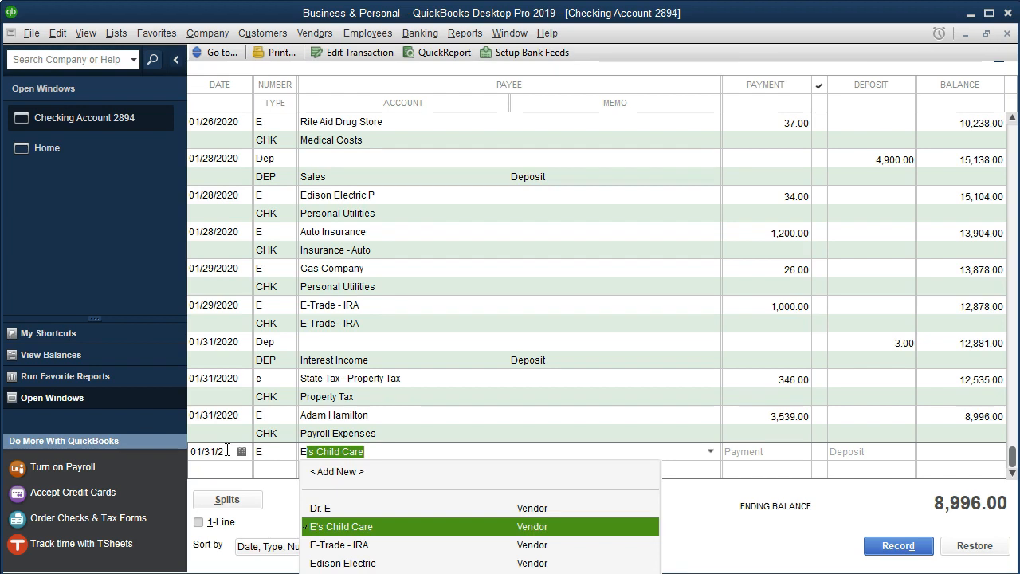
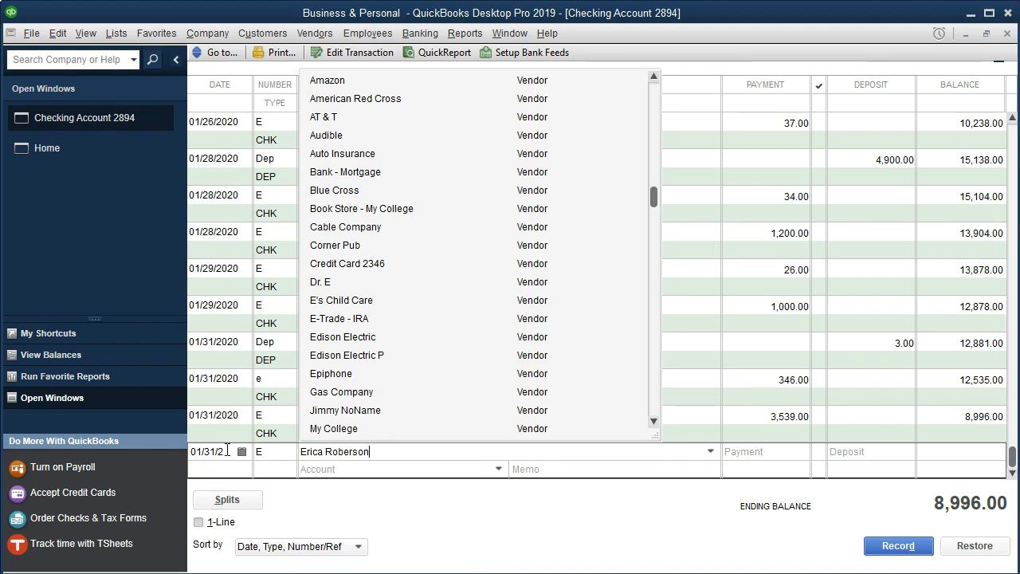
key("Tab")
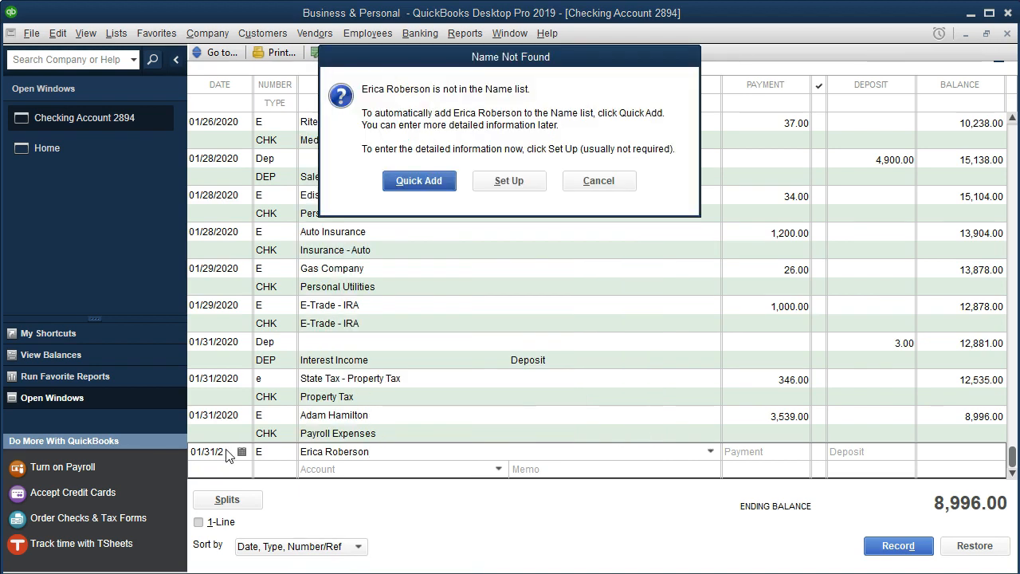
key("alt+s")
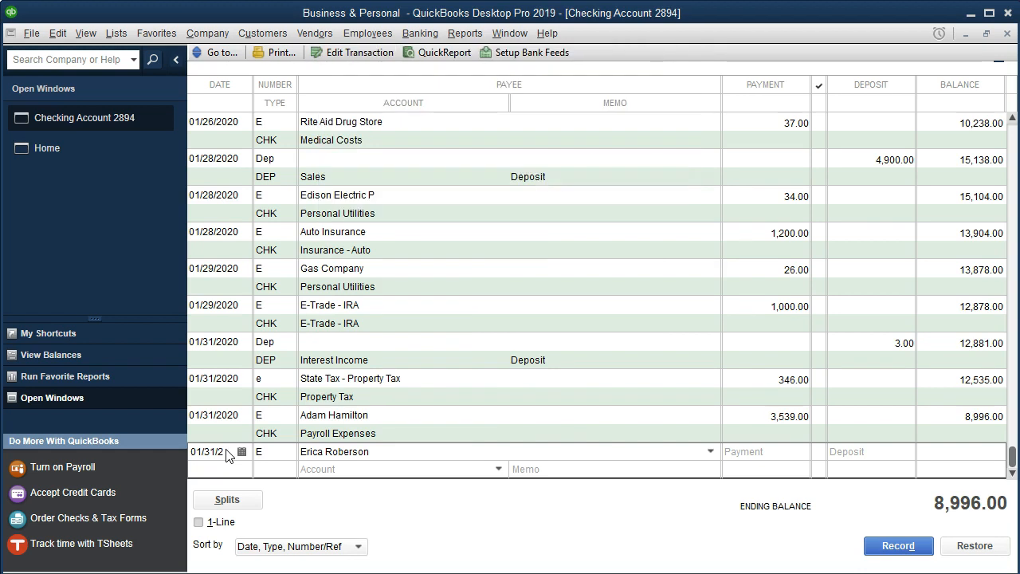
left_click(565, 245)
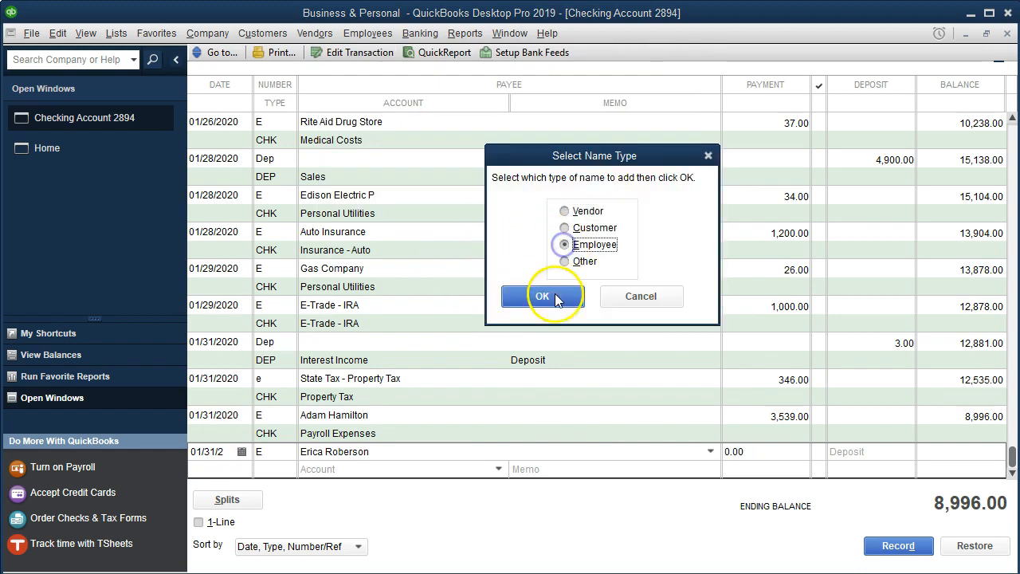
left_click(549, 296)
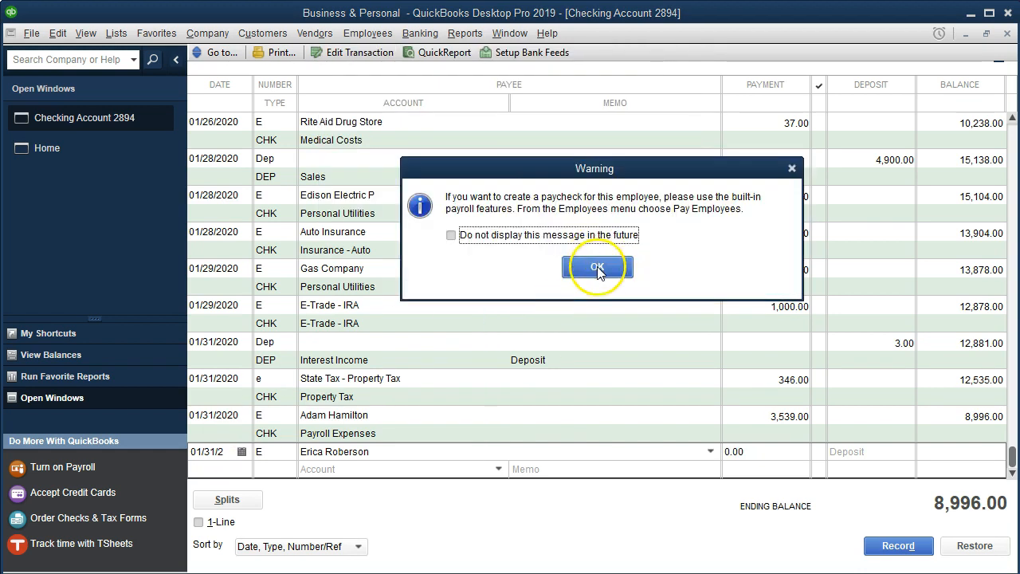
left_click(597, 268)
- Enter a payment of 630 with the Payroll Expenses account and record the transaction
type("630")
key("Tab")
type("Payr")
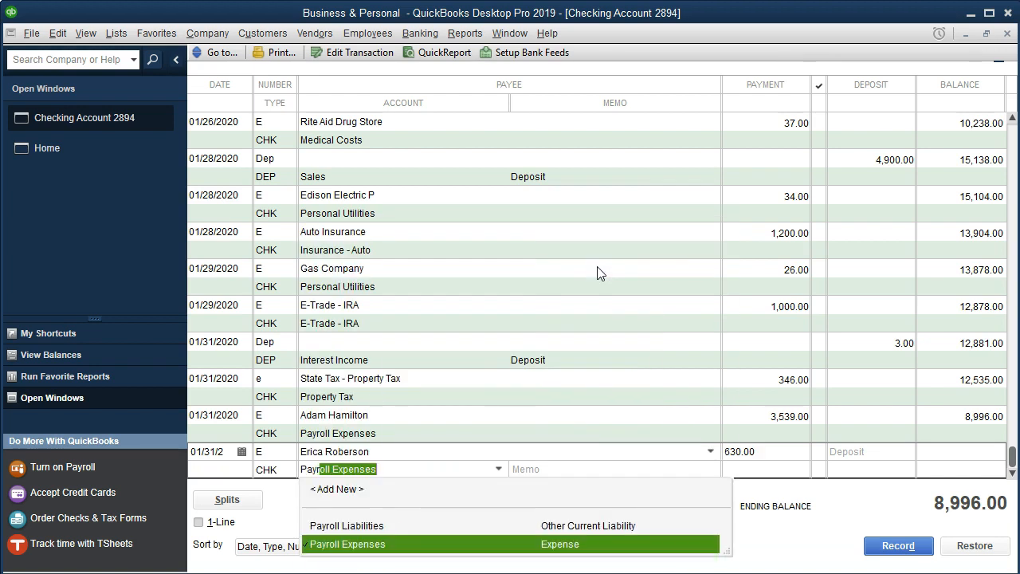
key("Tab")
key("Return")
key("Return")
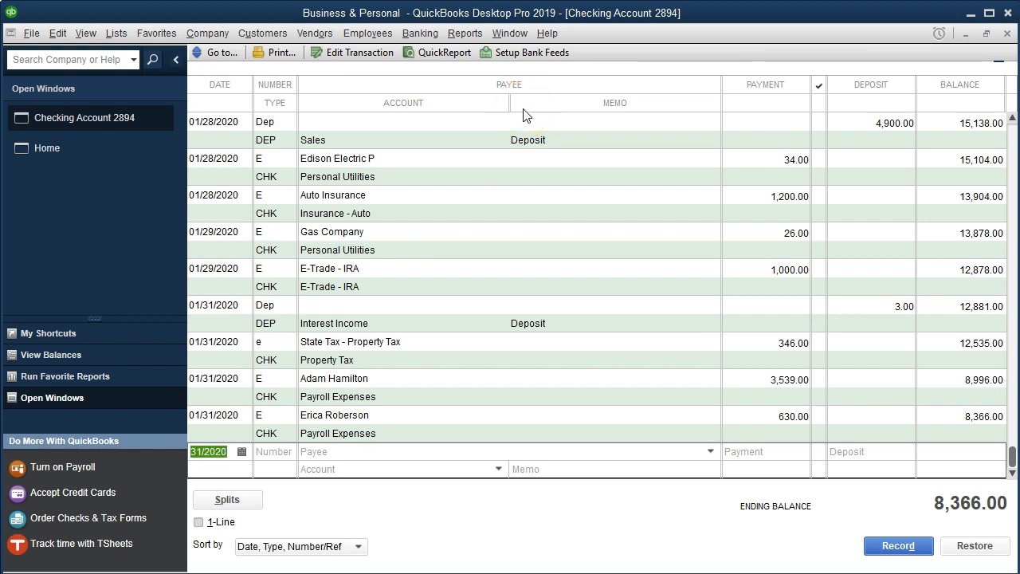
- Open the Profit & Loss by Class report and set its date range from 01/01/2020 to 12/31/2020
left_click(470, 33)
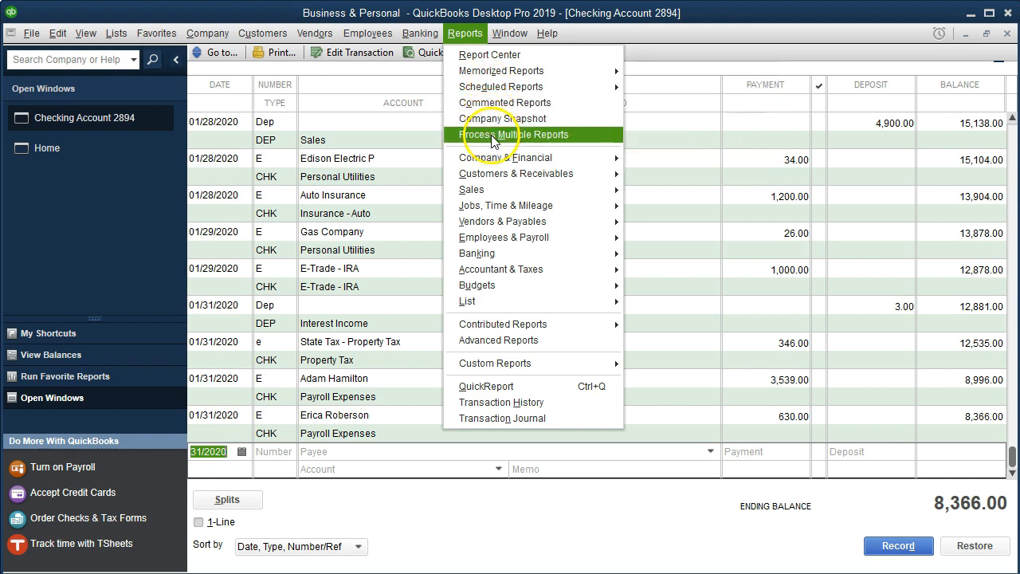
mouse_move(496, 159)
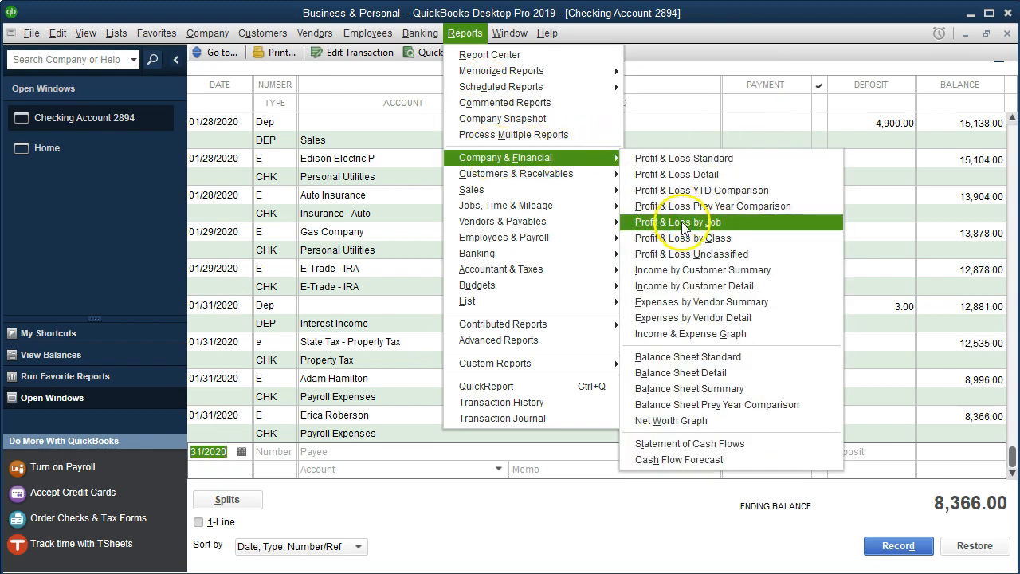
left_click(725, 240)
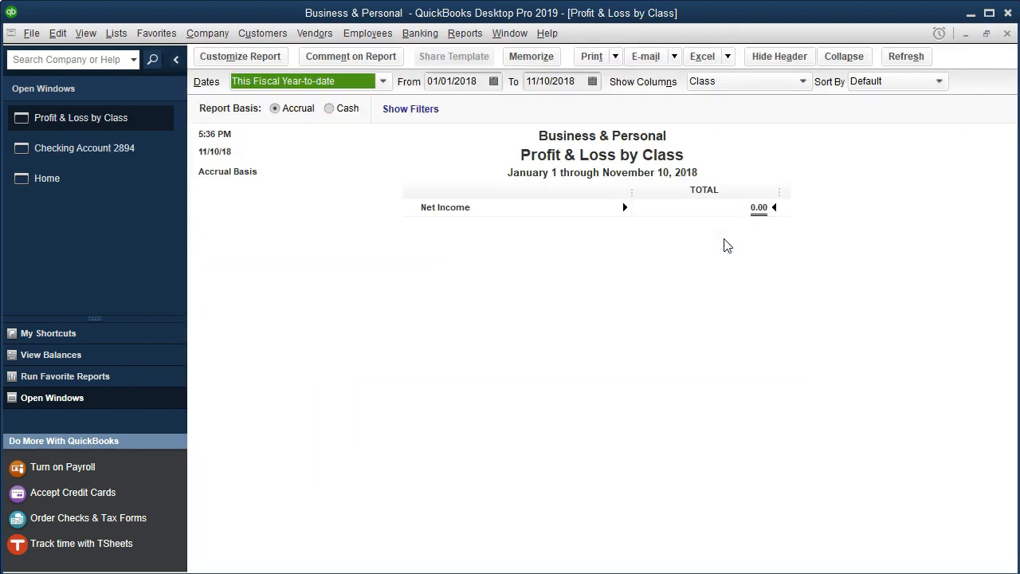
key("Tab")
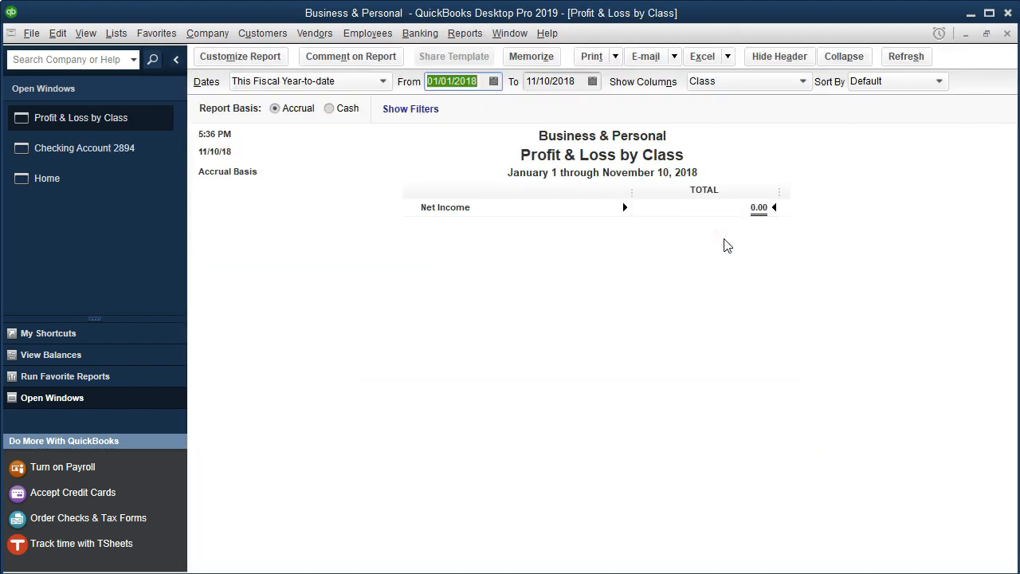
type("010")
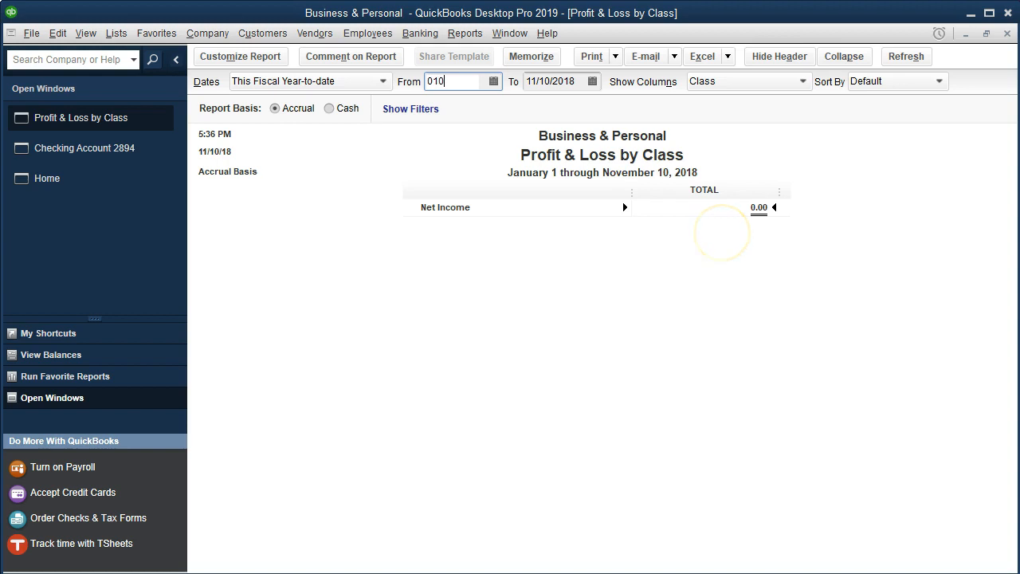
type("1200")
key("BackSpace")
type("20")
key("Tab")
type("123120")
key("Tab")
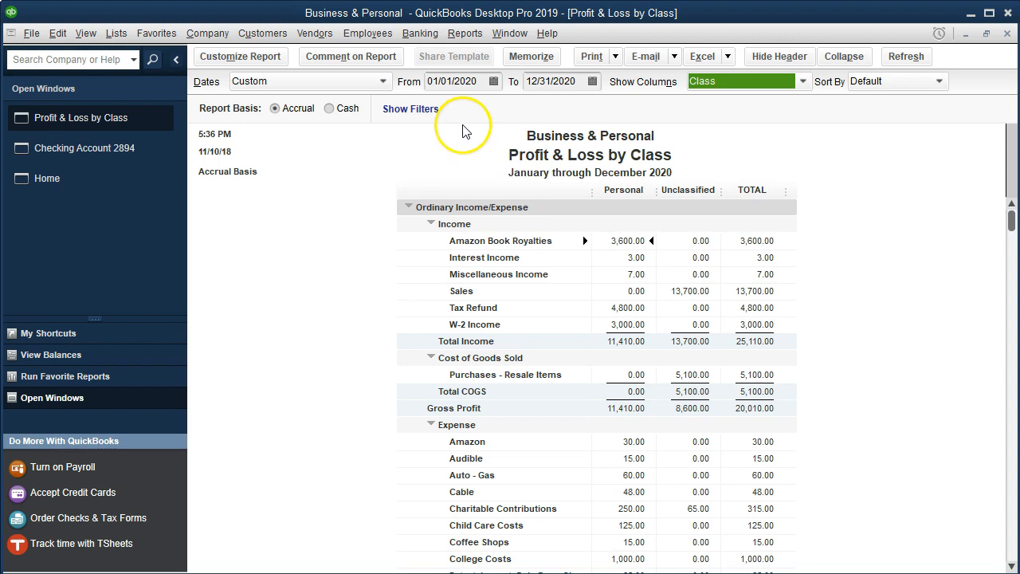
- Drill into the unclassified Charitable Contributions check, assign it the Personal class, save it and close the detail report
scroll(590, 299, "down", 4)
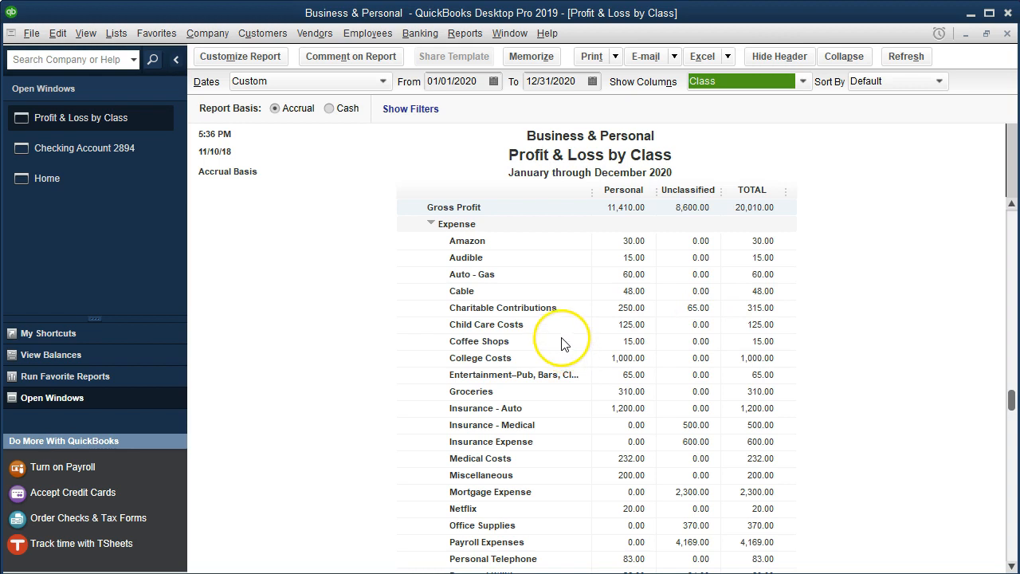
left_click(696, 310)
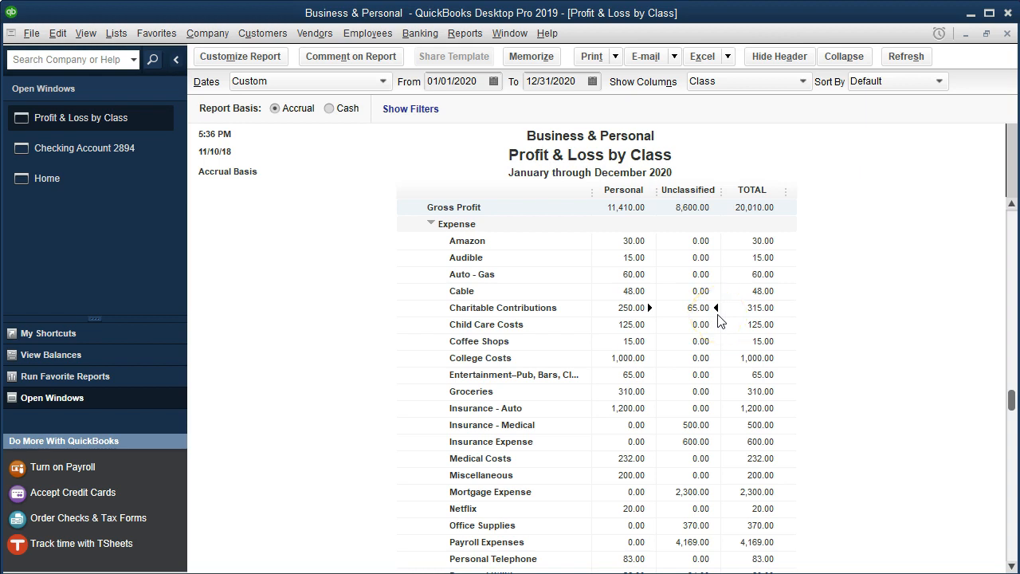
double_click(683, 310)
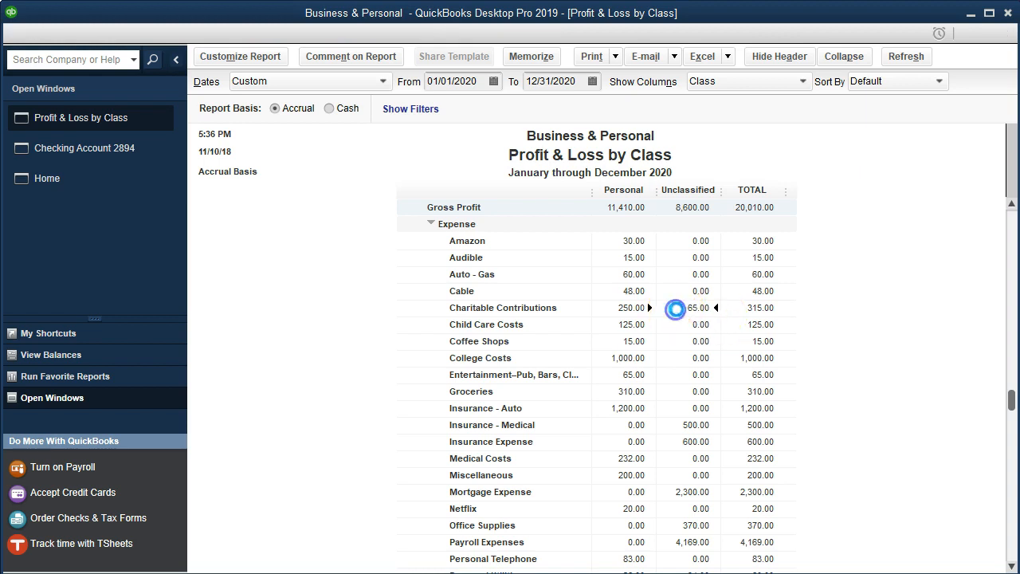
double_click(813, 225)
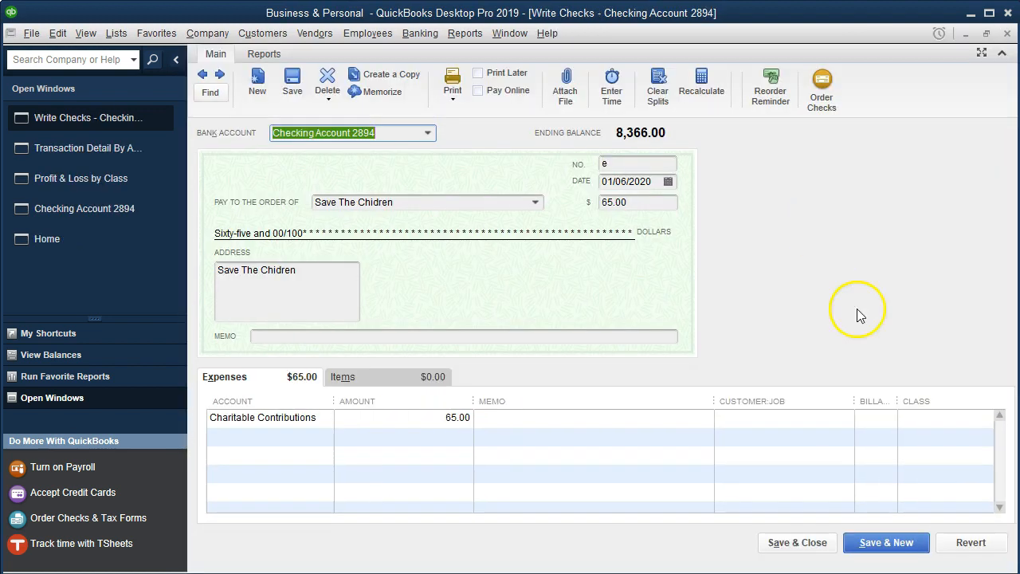
left_click(953, 418)
left_click(983, 419)
left_click(900, 474)
left_click(806, 546)
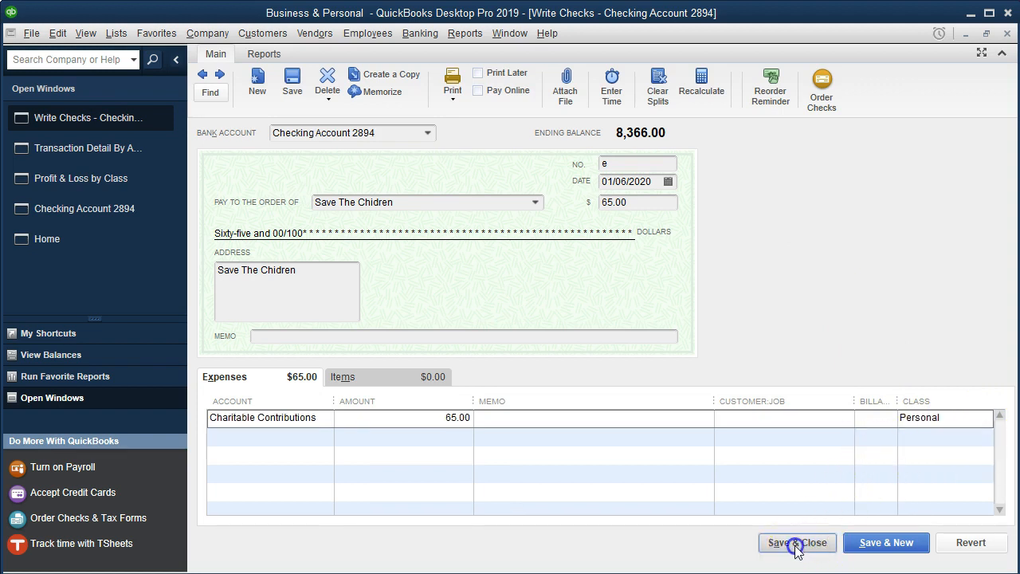
left_click(405, 119)
left_click(477, 168)
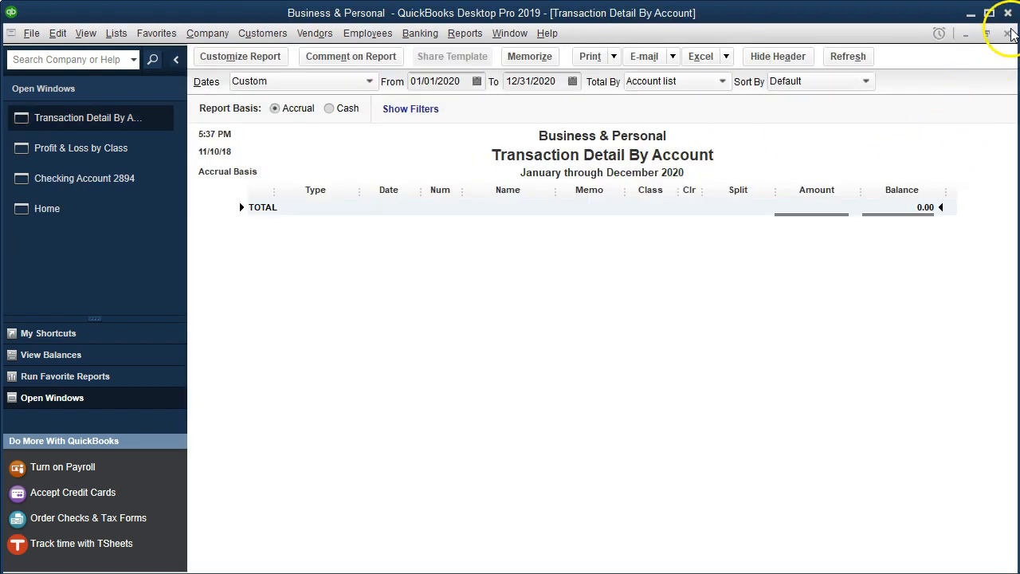
left_click(1007, 33)
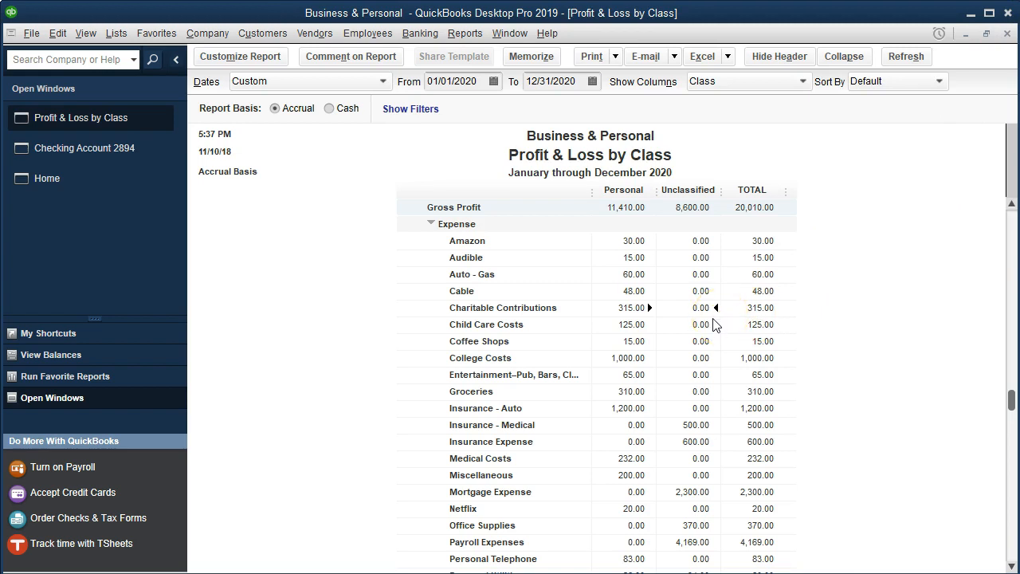
- Drill into the unclassified Insurance - Medical check, assign it the Personal class, save it and close the detail report
left_click(684, 319)
scroll(687, 314, "down", 1)
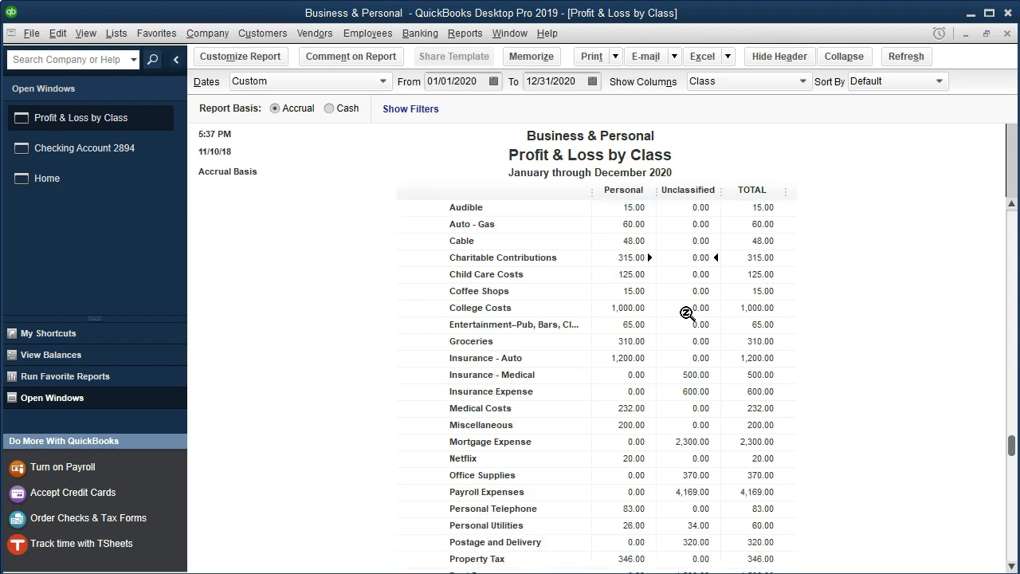
scroll(687, 314, "down", 1)
left_click(691, 327)
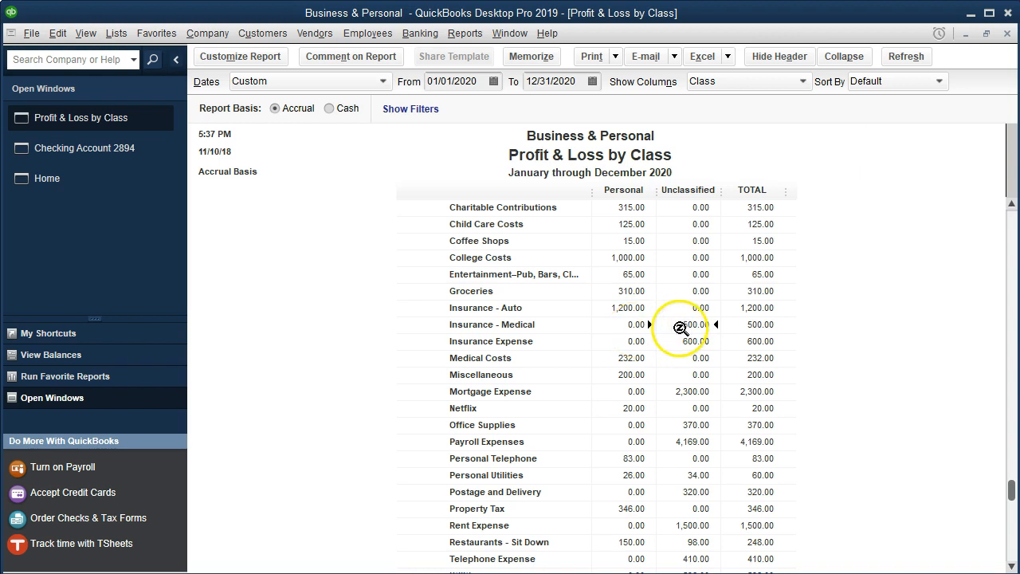
double_click(680, 326)
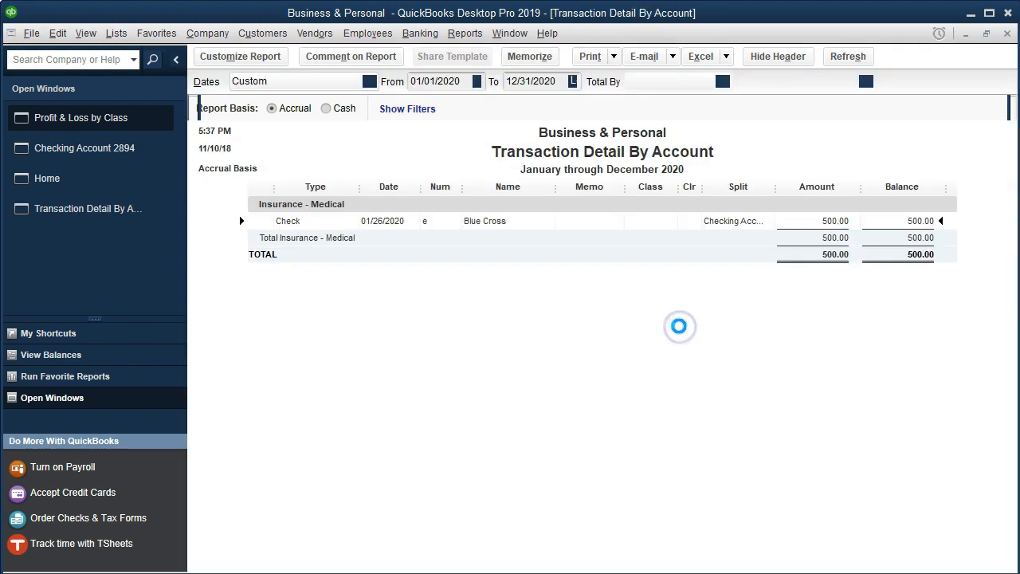
double_click(809, 221)
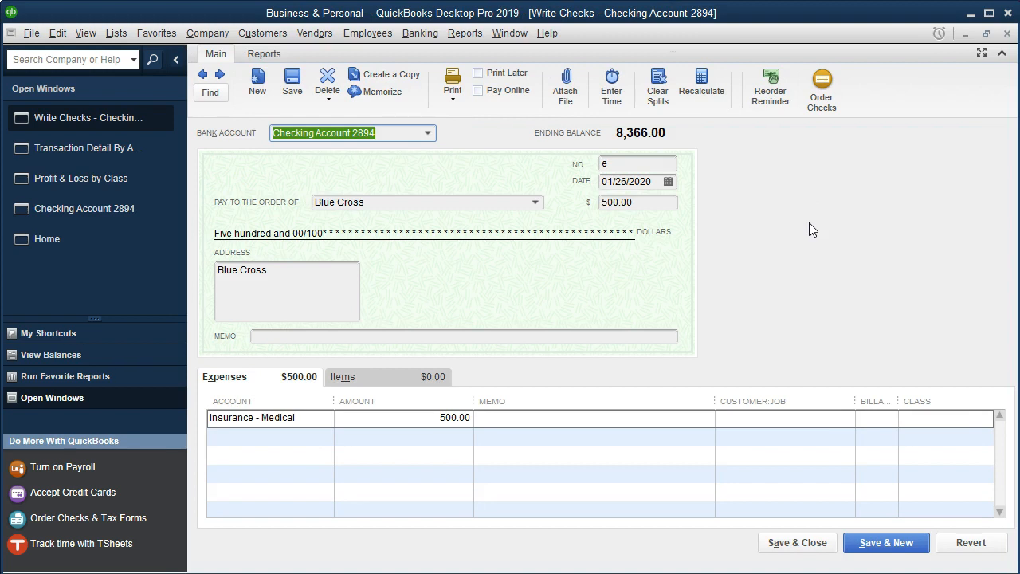
left_click(943, 420)
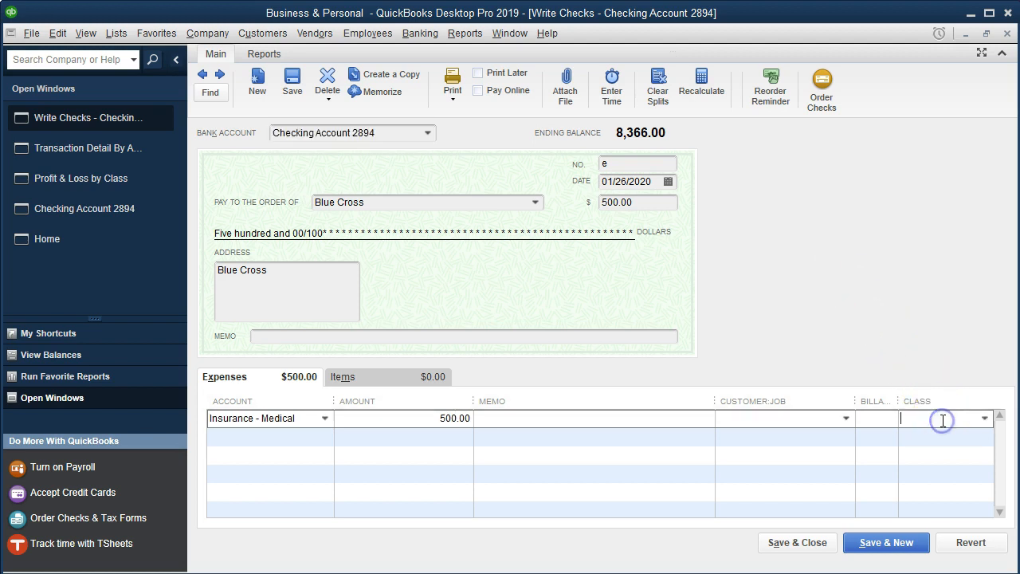
left_click(985, 417)
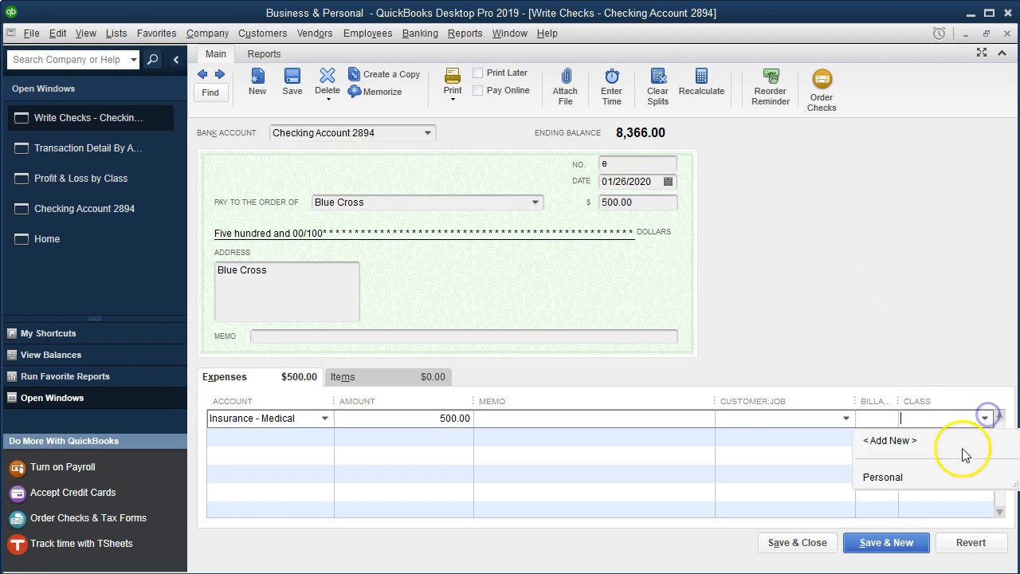
left_click(900, 477)
left_click(823, 545)
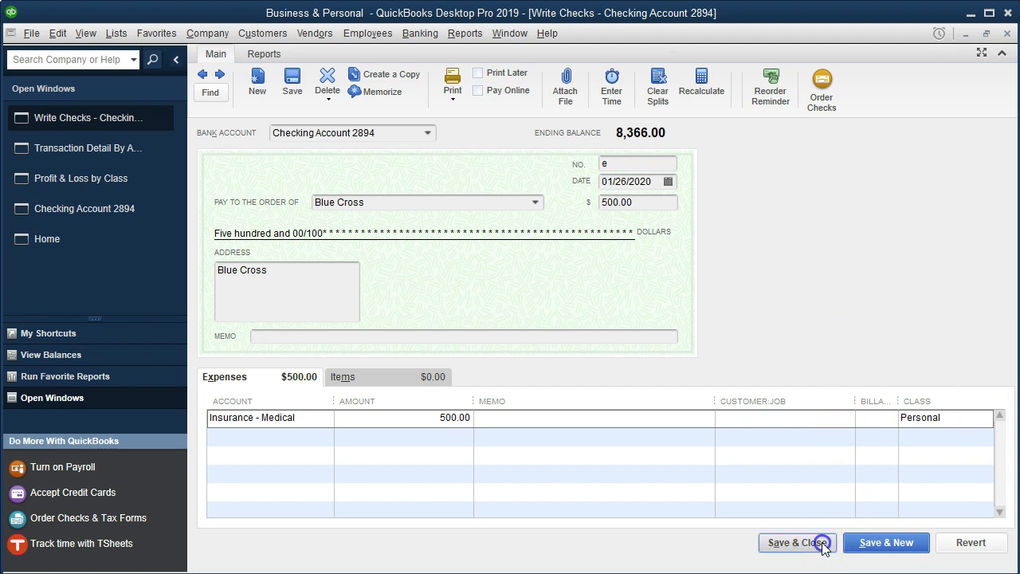
left_click(430, 121)
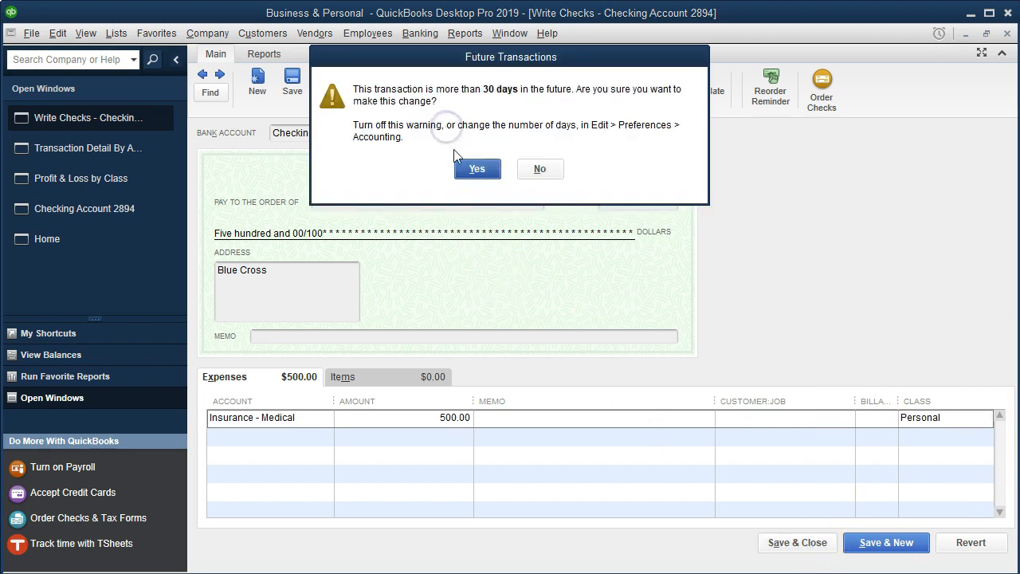
left_click(466, 169)
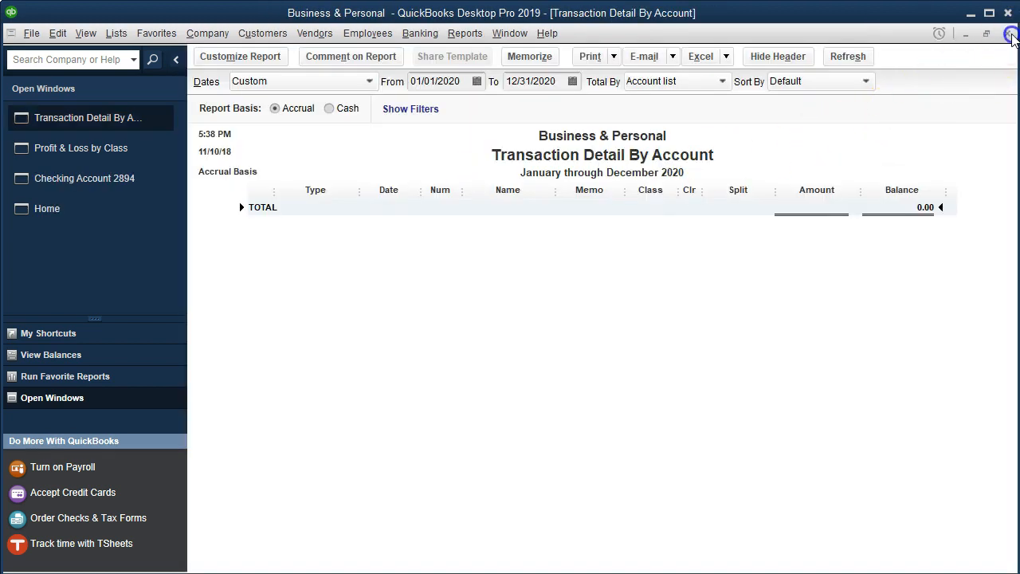
left_click(1010, 33)
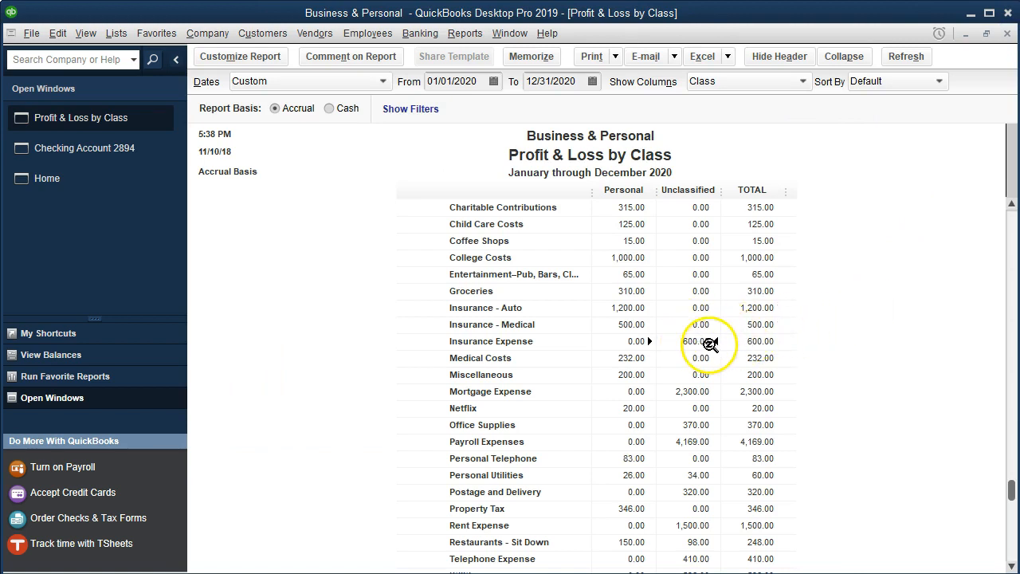
- Drill into the unclassified Personal Utilities check from Edison Electric P, set its class to Personal, save it and close the detail report
left_click(707, 358)
left_click(708, 376)
left_click(709, 393)
scroll(709, 396, "down", 1)
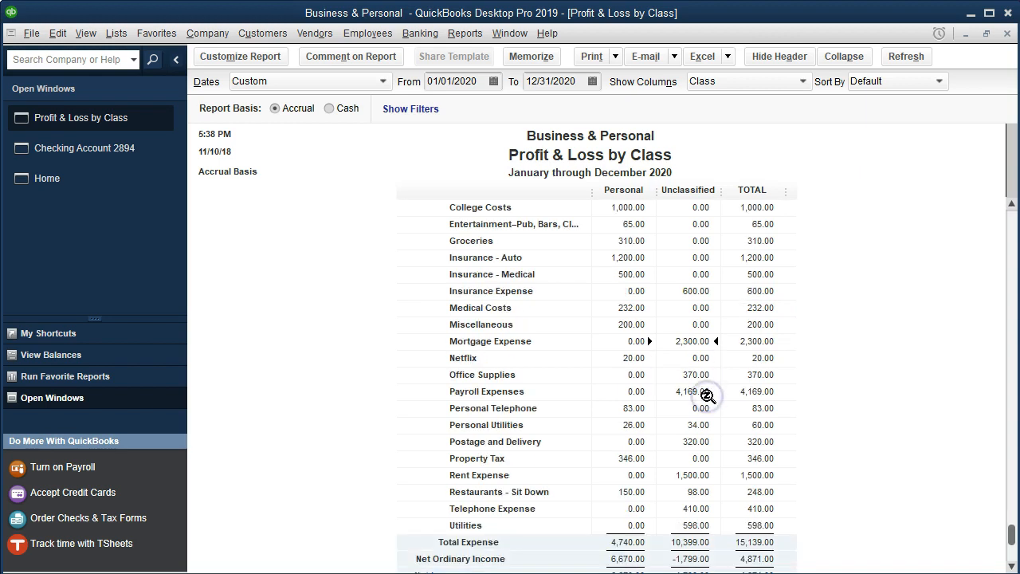
left_click(698, 375)
left_click(709, 391)
left_click(697, 428)
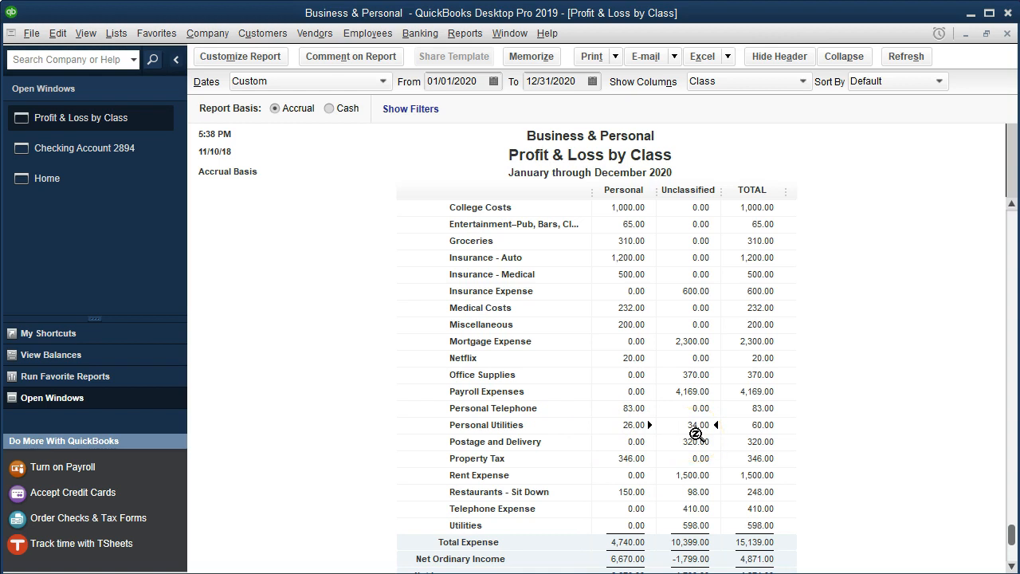
double_click(697, 432)
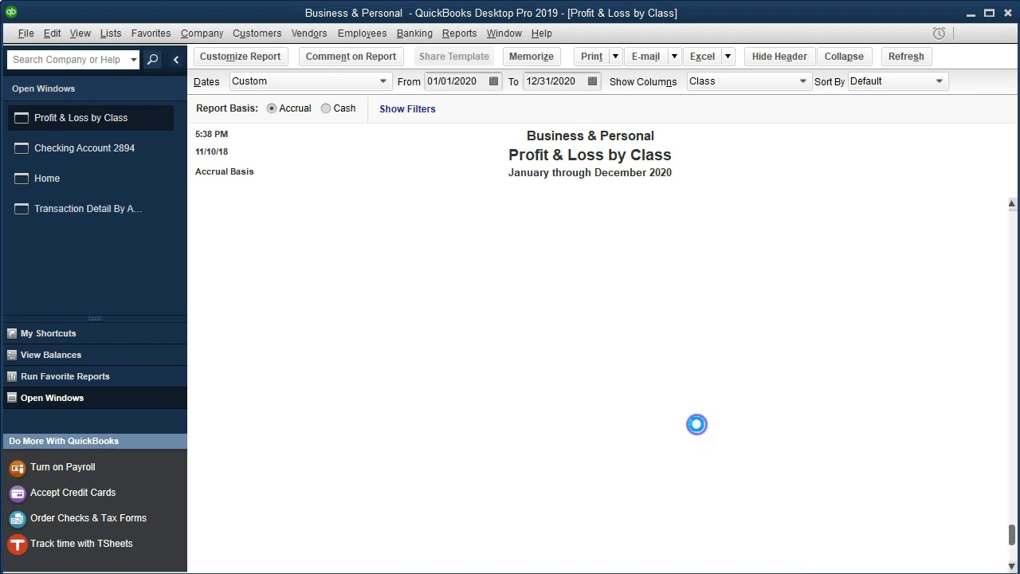
double_click(817, 222)
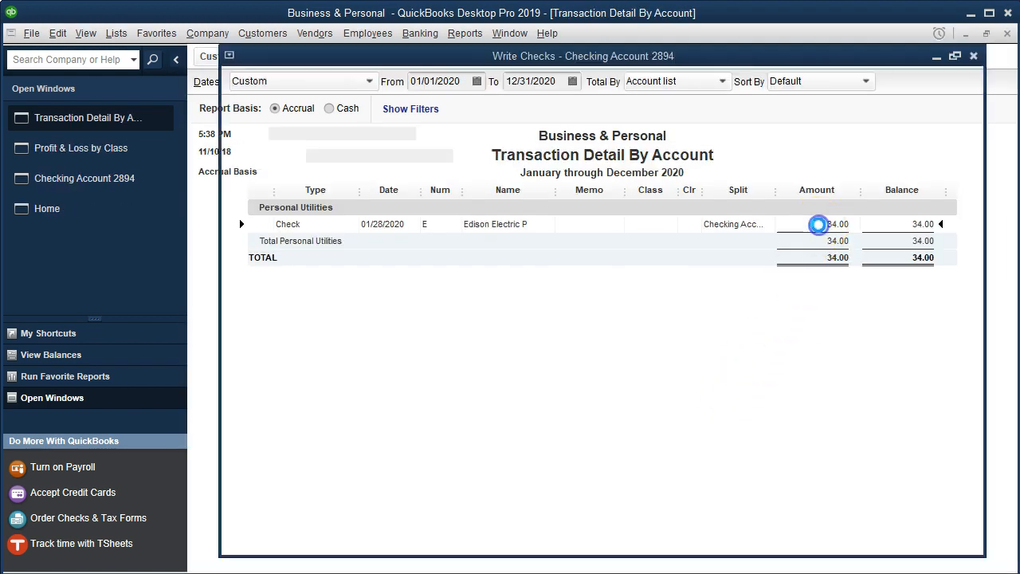
left_click(920, 414)
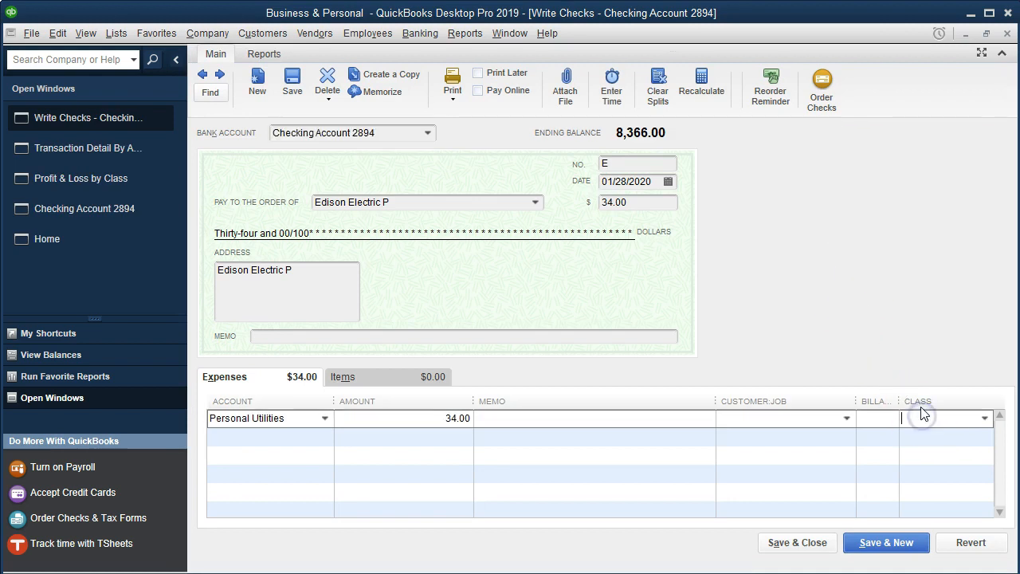
type("Personal")
key("Tab")
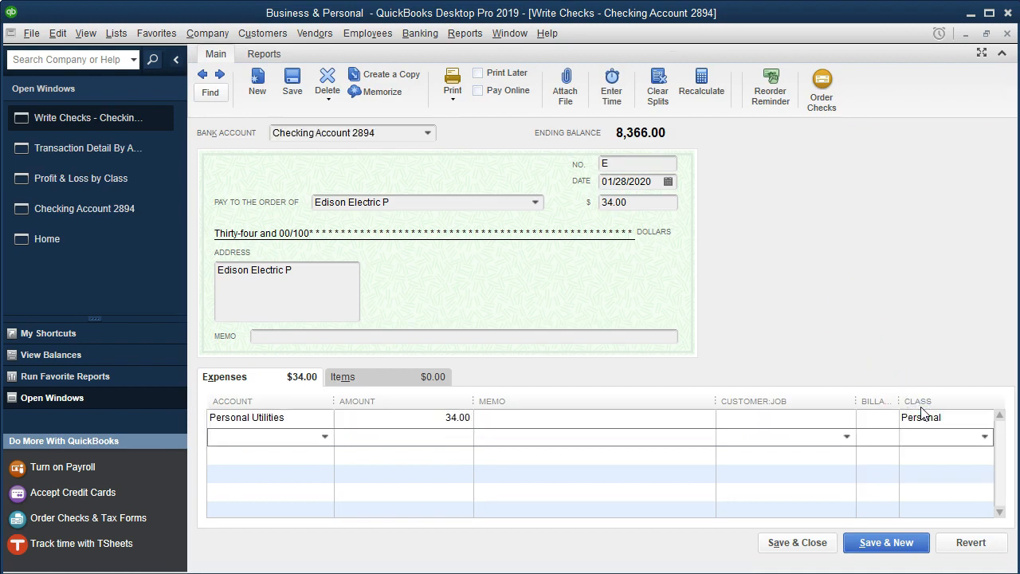
left_click(798, 543)
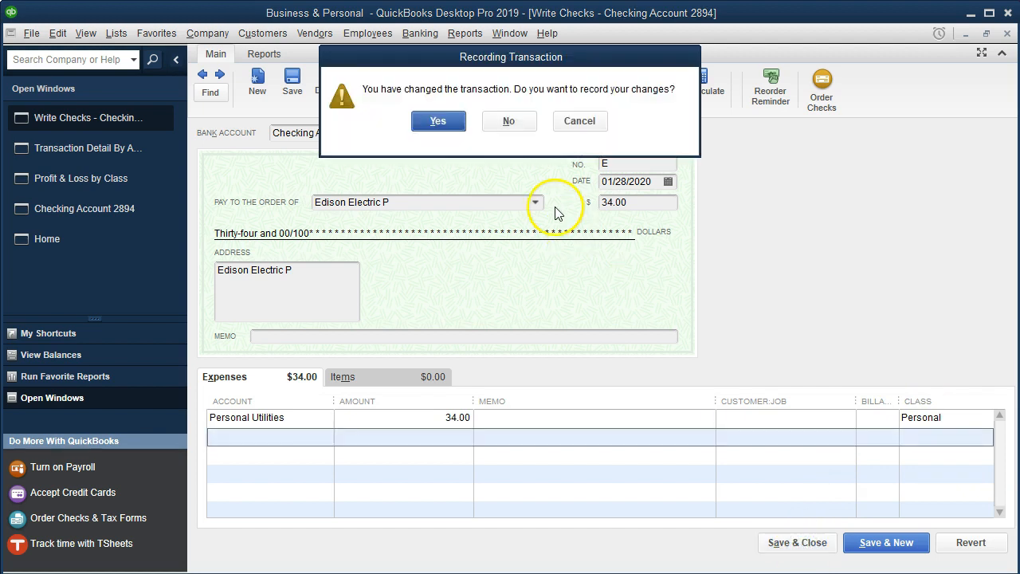
left_click(450, 125)
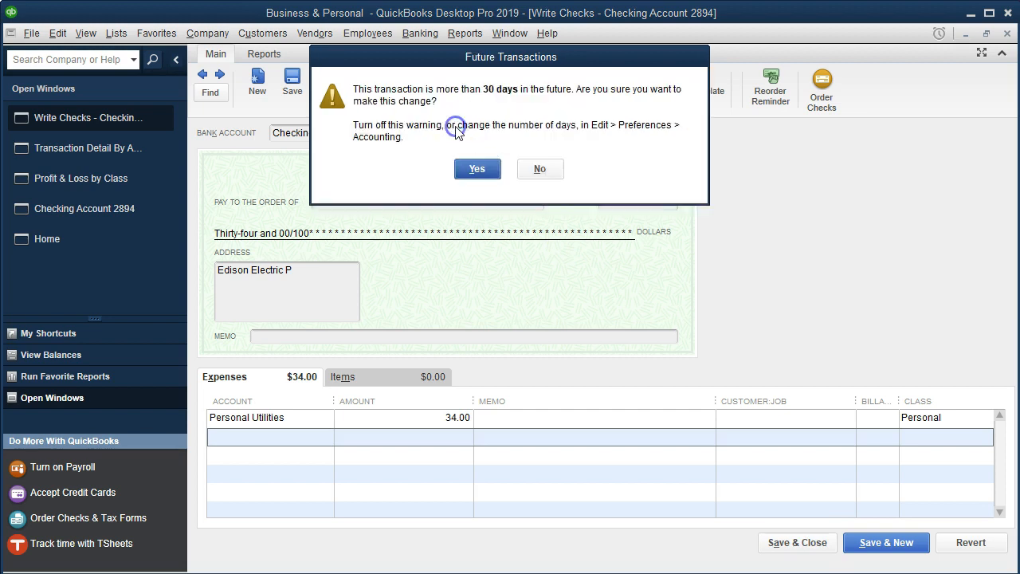
left_click(471, 168)
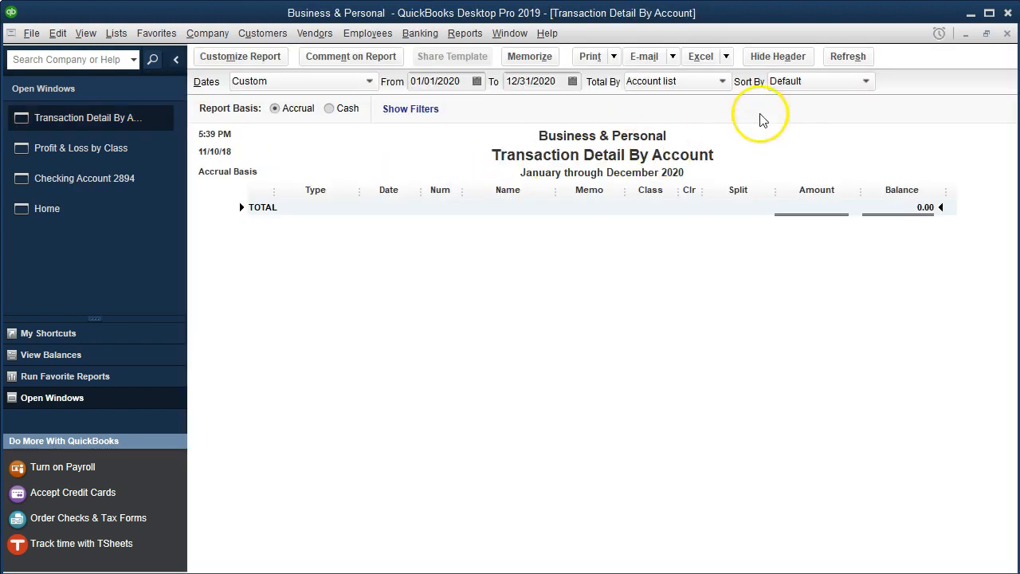
left_click(1007, 35)
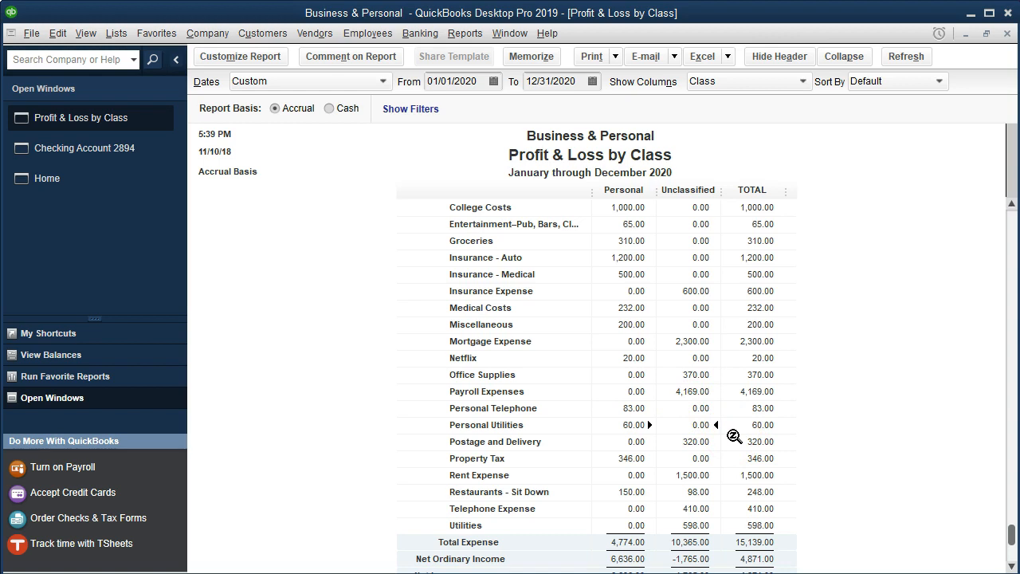
- Drill into the unclassified Restaurants - Sit Down check from Pizza Kitchen, set its class to Personal, save it and close the detail report
left_click(709, 437)
left_click(705, 459)
left_click(704, 476)
left_click(704, 494)
left_click(745, 490)
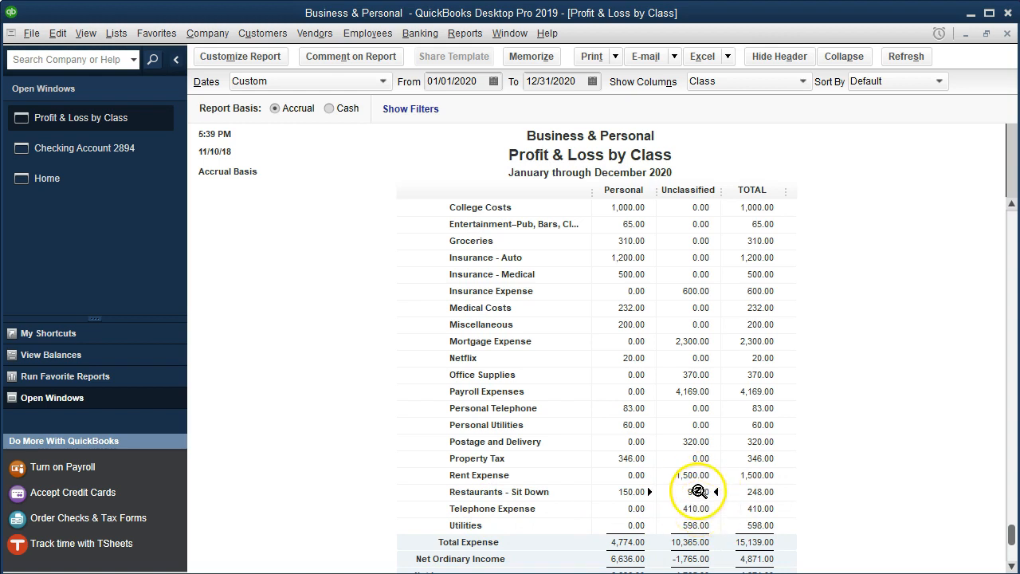
double_click(698, 491)
double_click(838, 221)
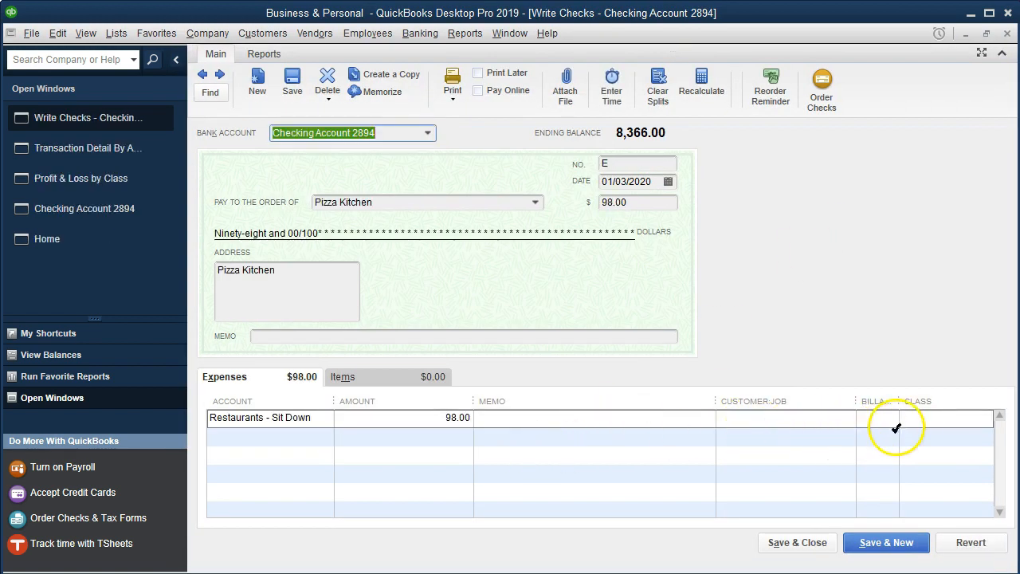
left_click(916, 417)
type("Personal")
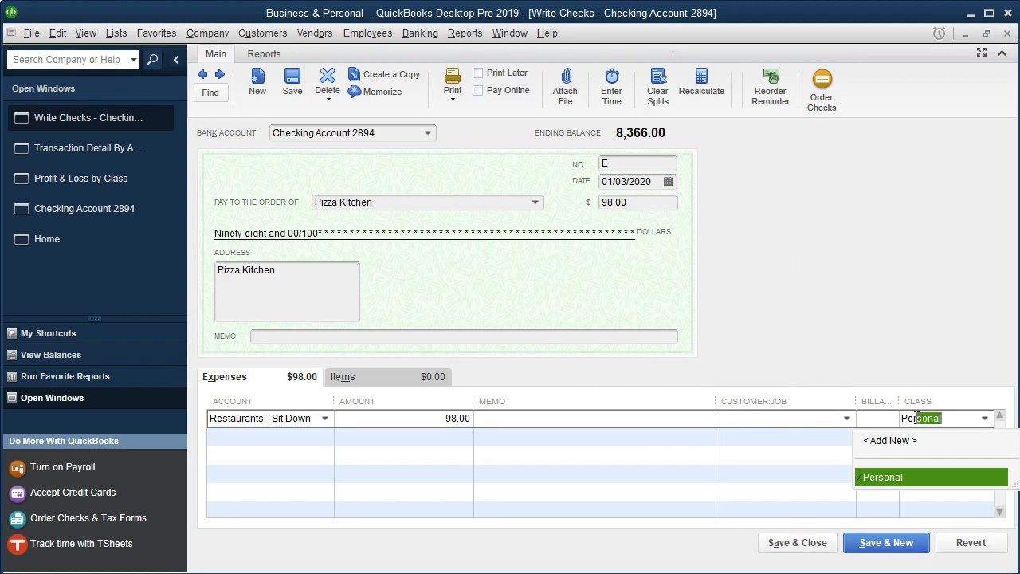
key("Tab")
left_click(818, 543)
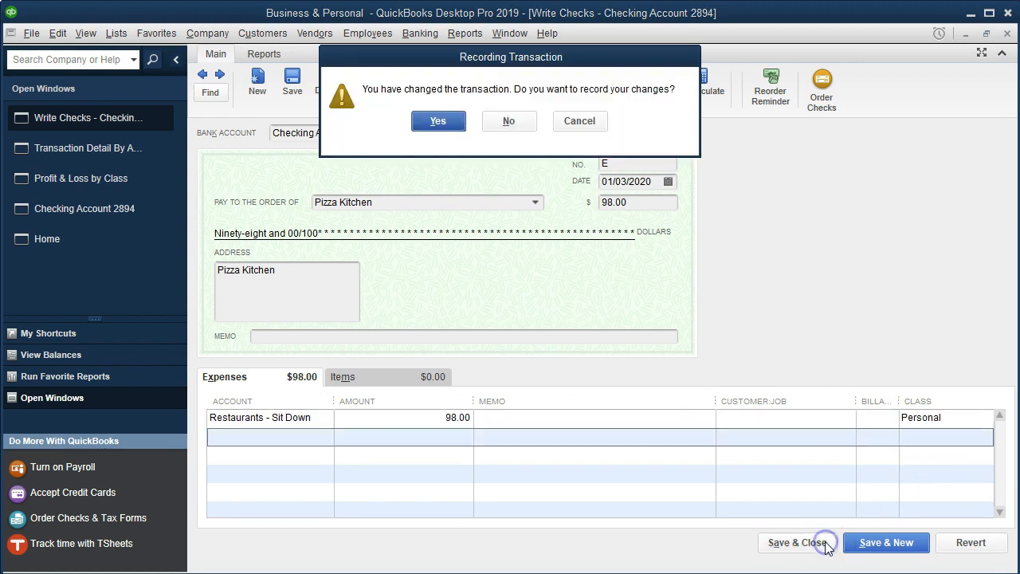
left_click(451, 127)
left_click(474, 168)
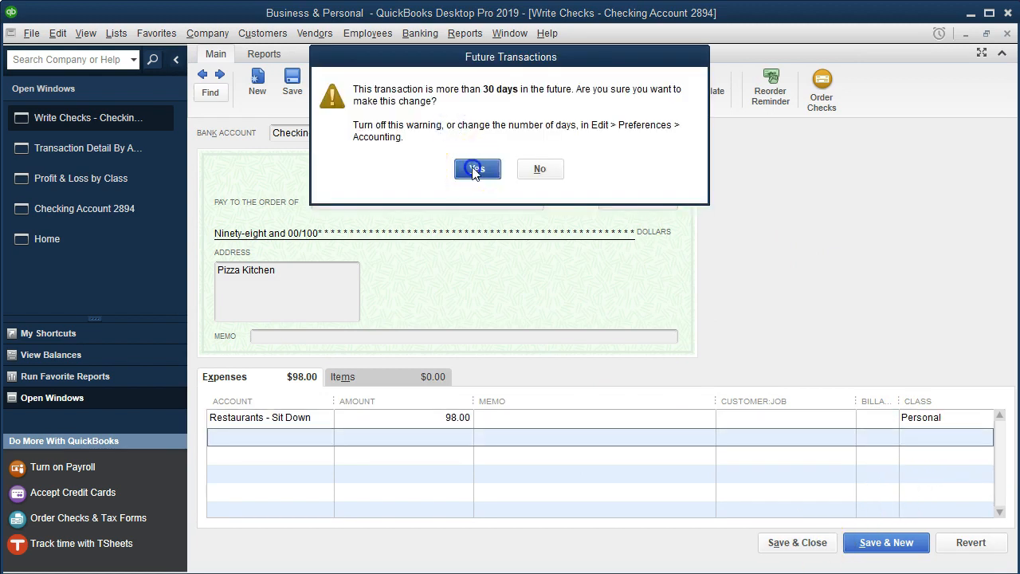
left_click(1008, 32)
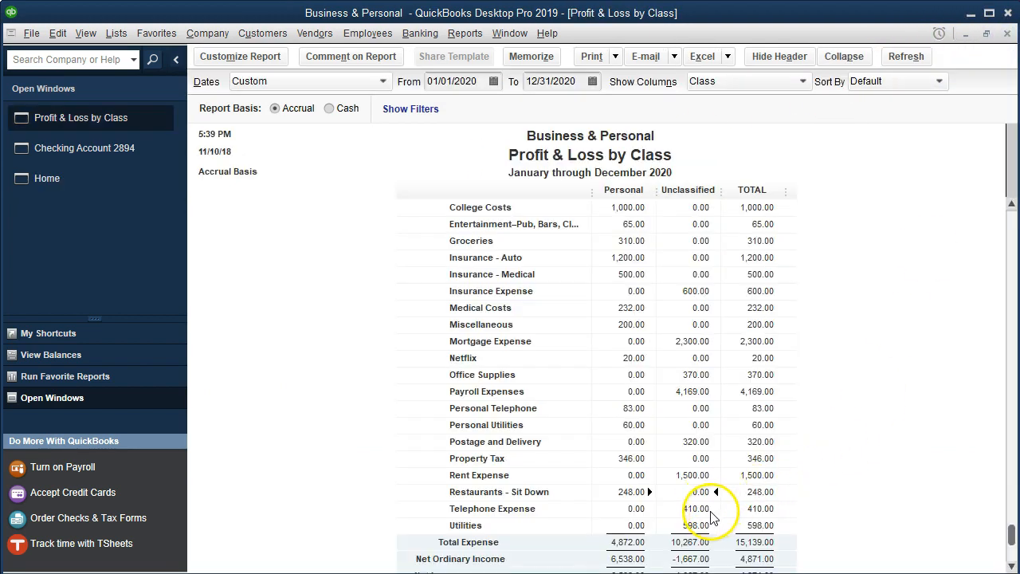